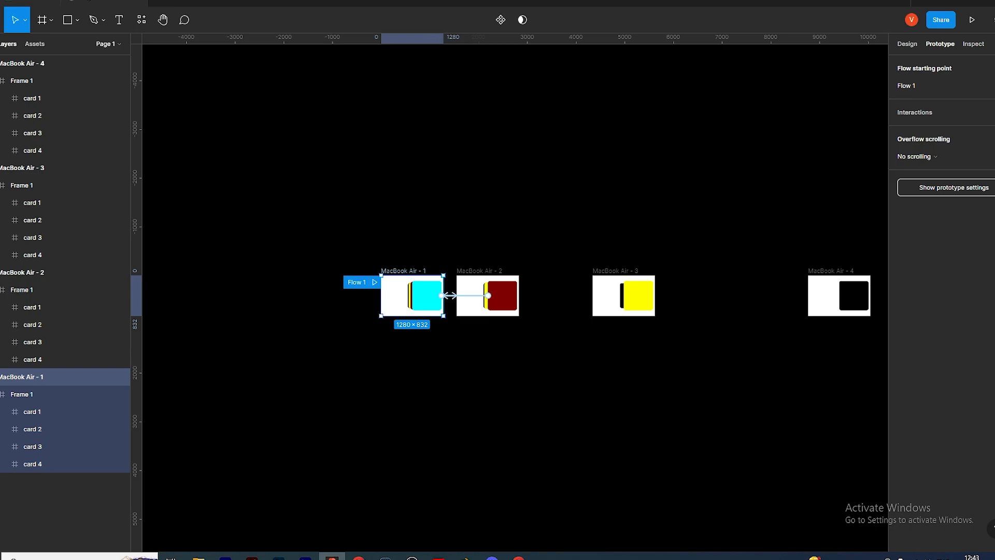
Preview the existing card-stack prototype by swiping its top cyan card, and return to the design file.
left_click(103, 2)
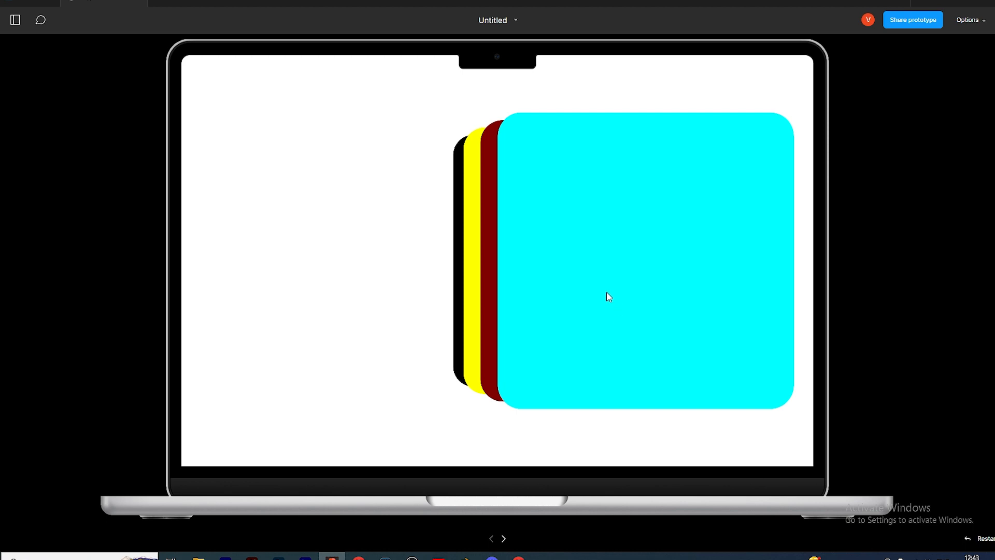
left_click_drag(556, 276, 627, 289)
left_click_drag(539, 293, 570, 303)
left_click_drag(646, 308, 600, 319)
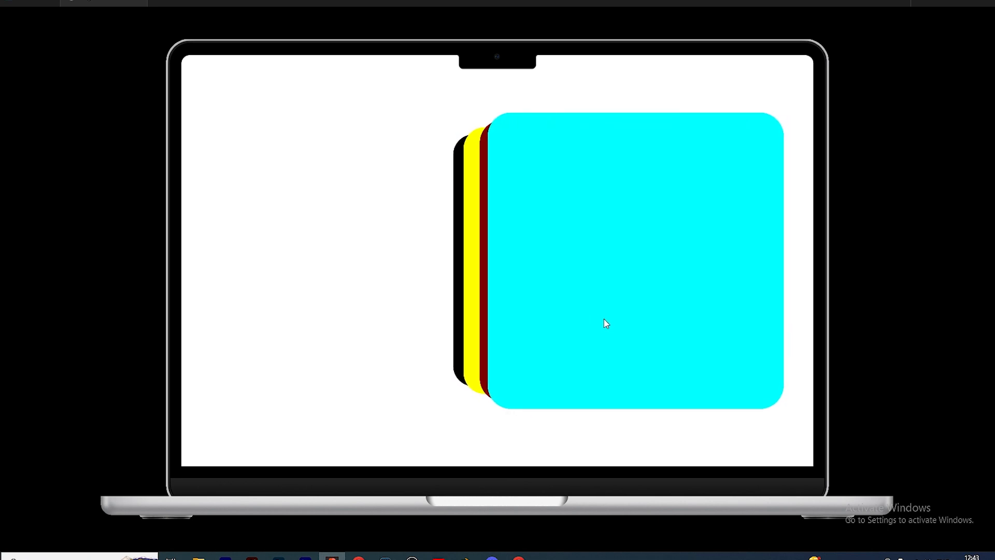
left_click(136, 3)
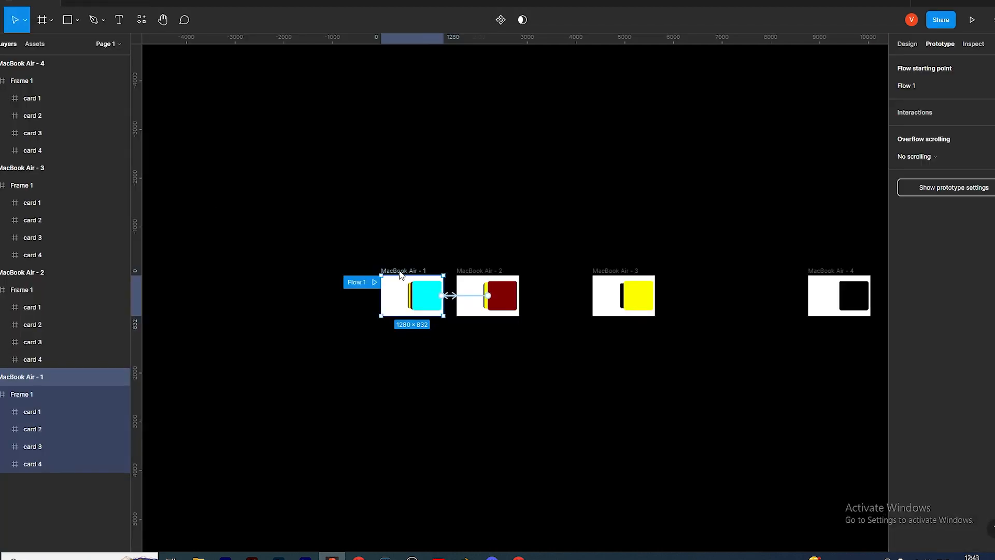
Delete all four existing MacBook Air frames from the canvas.
scroll(314, 322, "down", 2)
scroll(434, 350, "up", 1)
left_click_drag(592, 374, 365, 241)
key("Delete")
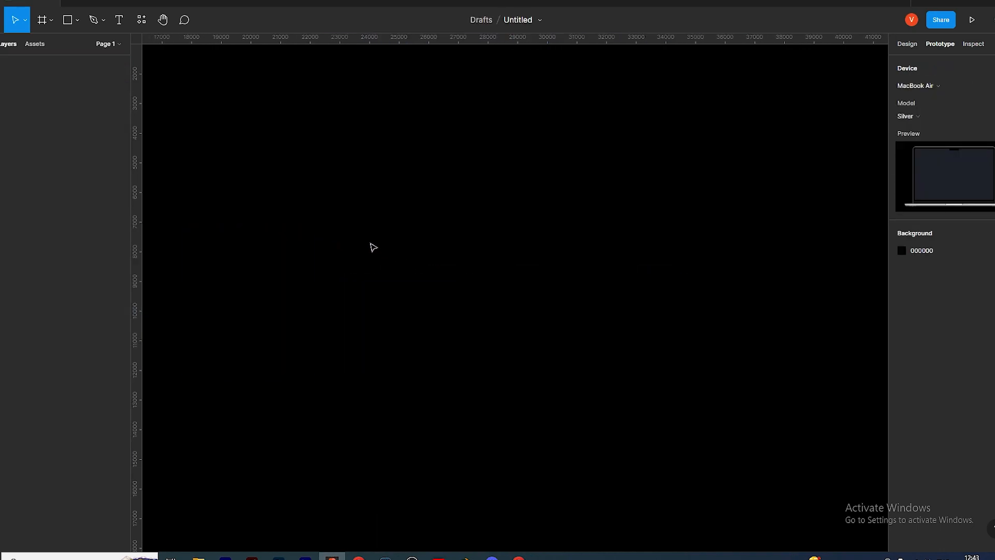
Add a new 1280 × 832 frame from the MacBook Air preset and show its design properties.
key("f")
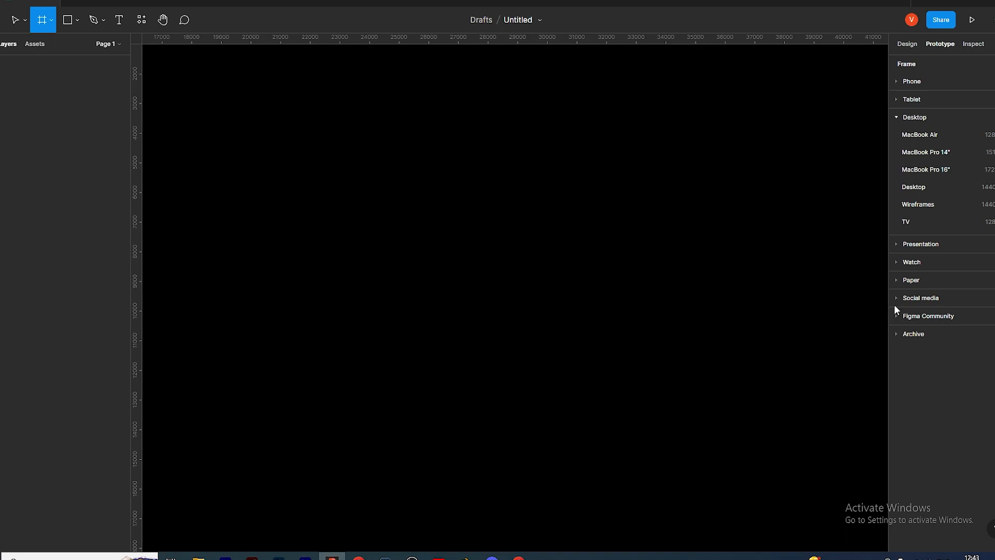
left_click(947, 139)
key("shift+2")
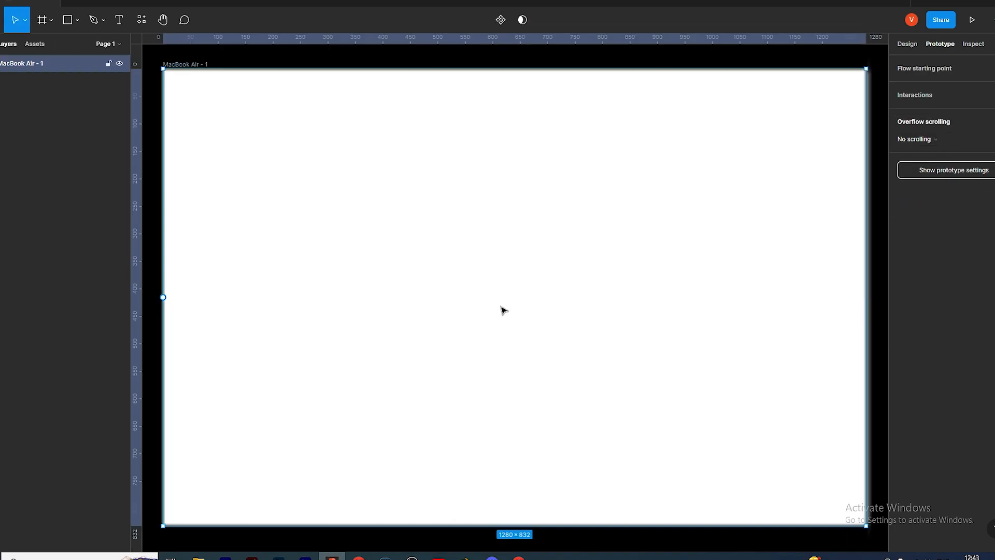
left_click(907, 45)
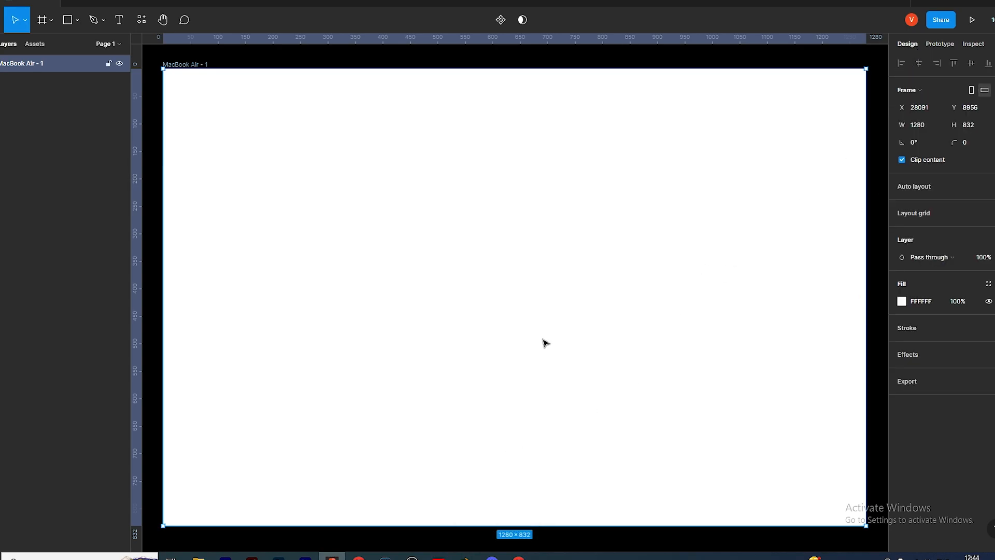
Place a 100 × 100 frame inside the MacBook Air frame and fill it with 000000.
key("f")
left_click(581, 245)
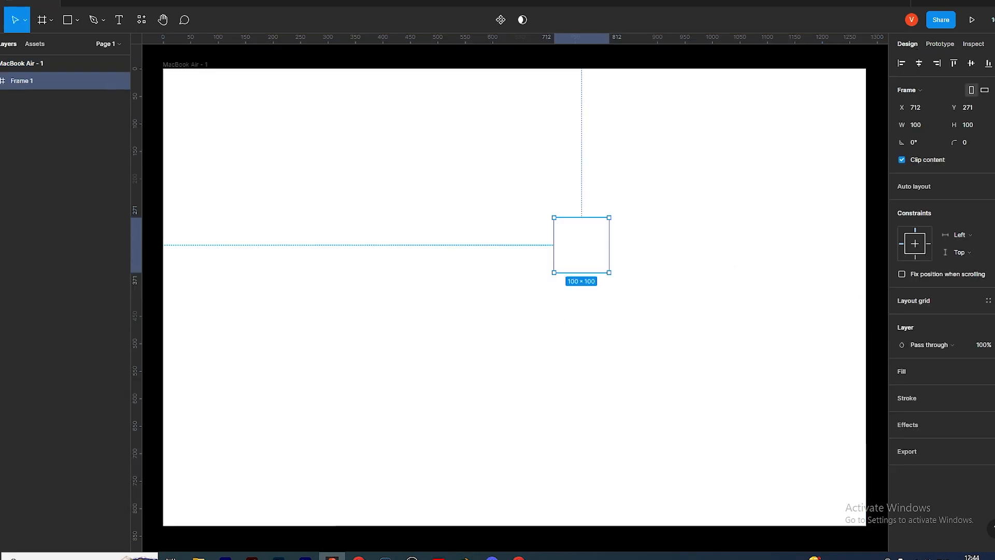
left_click(922, 389)
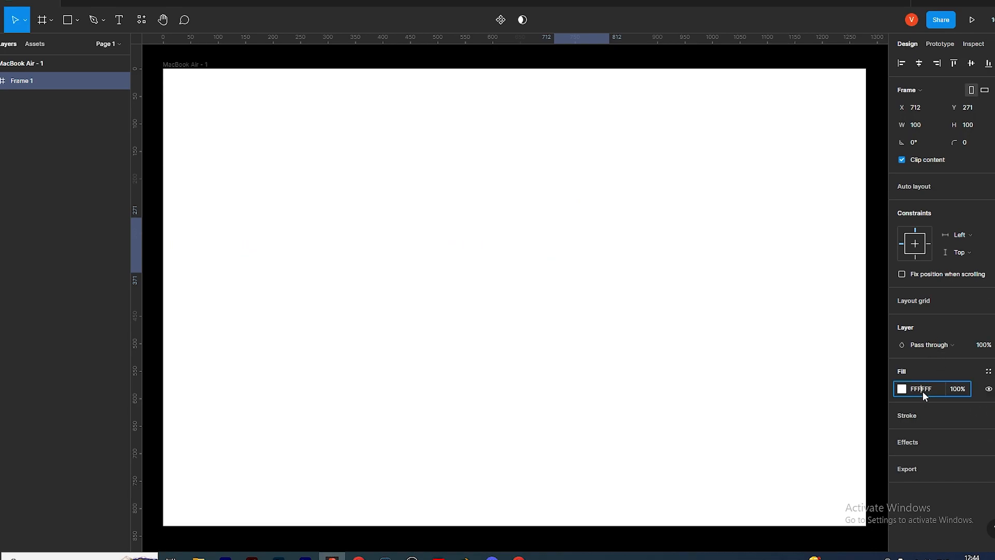
type("000000")
key("Return")
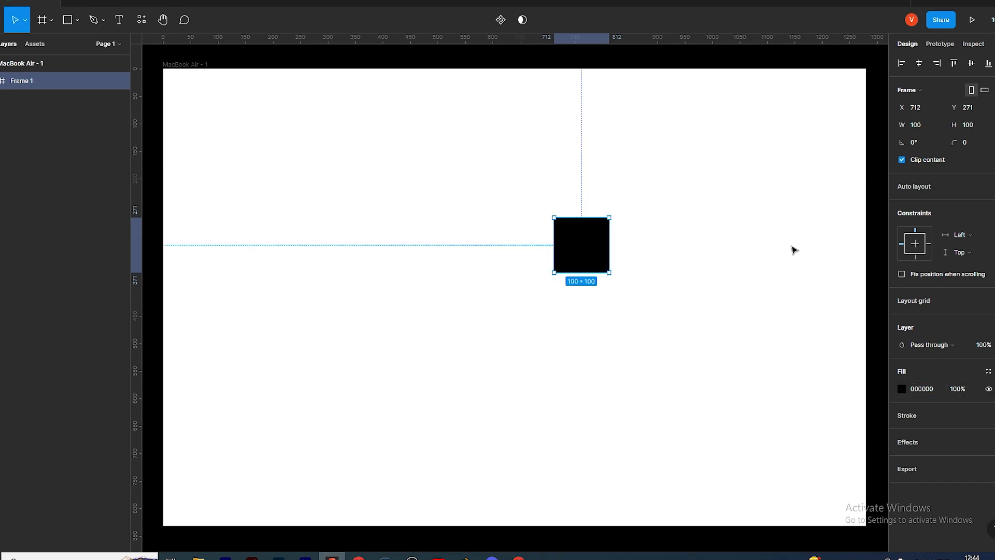
Resize the black inner frame to 600 × 600.
left_click(986, 126)
type("600")
key("Return")
Centre the black square vertically in the MacBook Air frame and move it to X 656, 24 px from the right edge.
left_click_drag(751, 338, 693, 263)
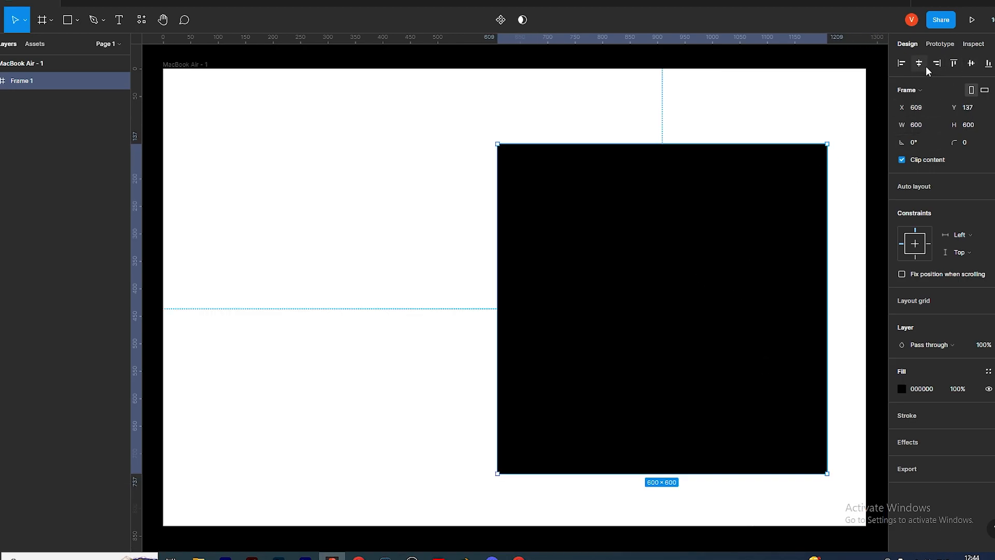
left_click(971, 63)
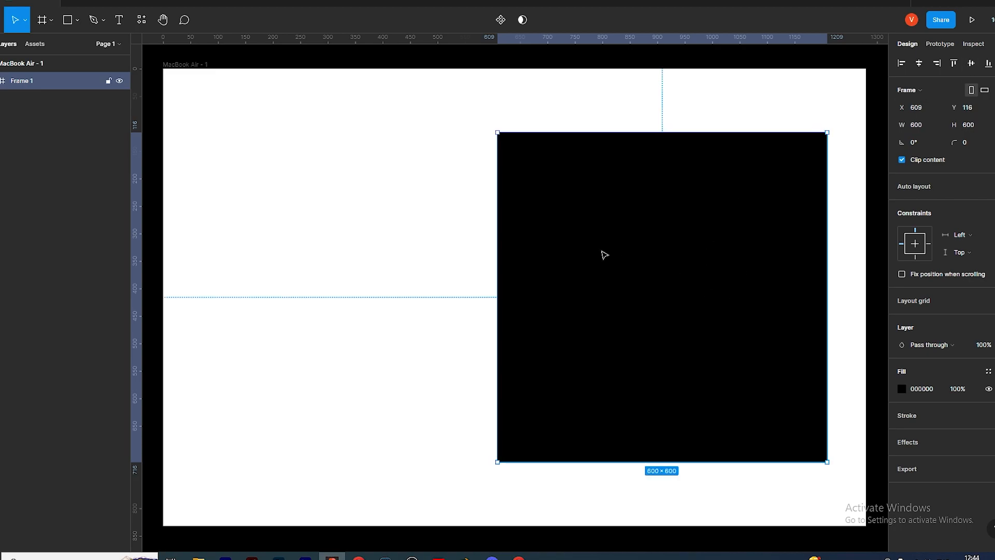
scroll(545, 236, "down", 3)
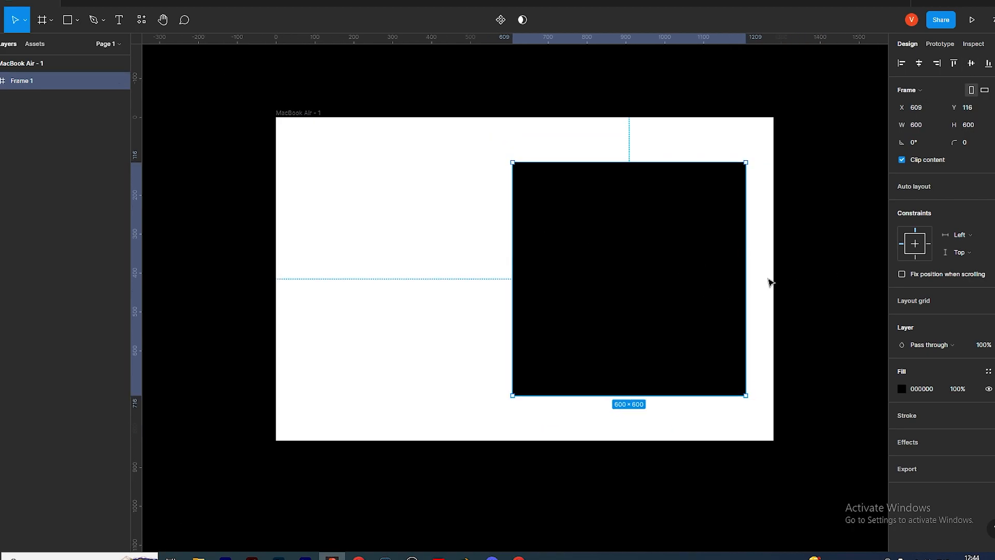
key("alt")
key("alt+shift")
left_click_drag(698, 218, 717, 222)
key("alt")
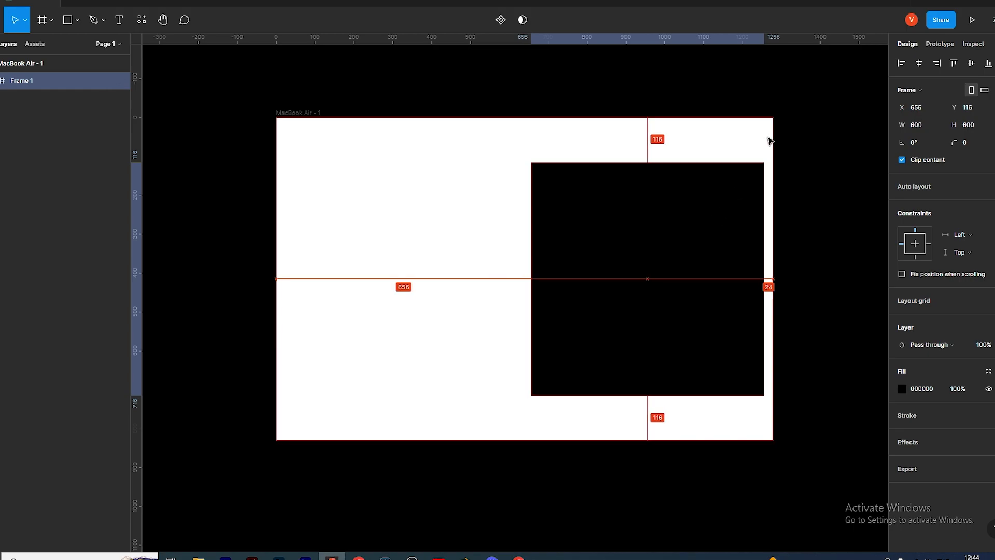
key("Right")
key("alt")
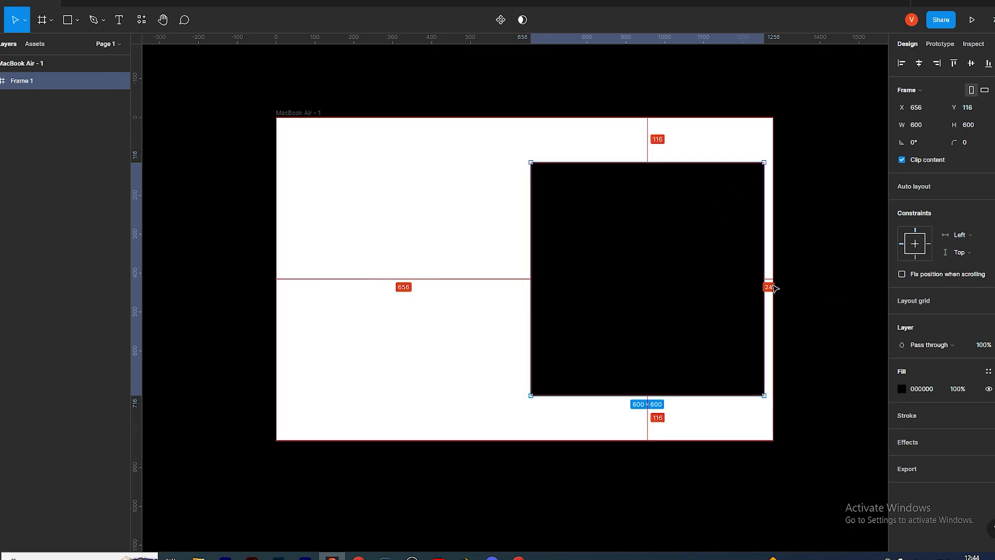
key("alt")
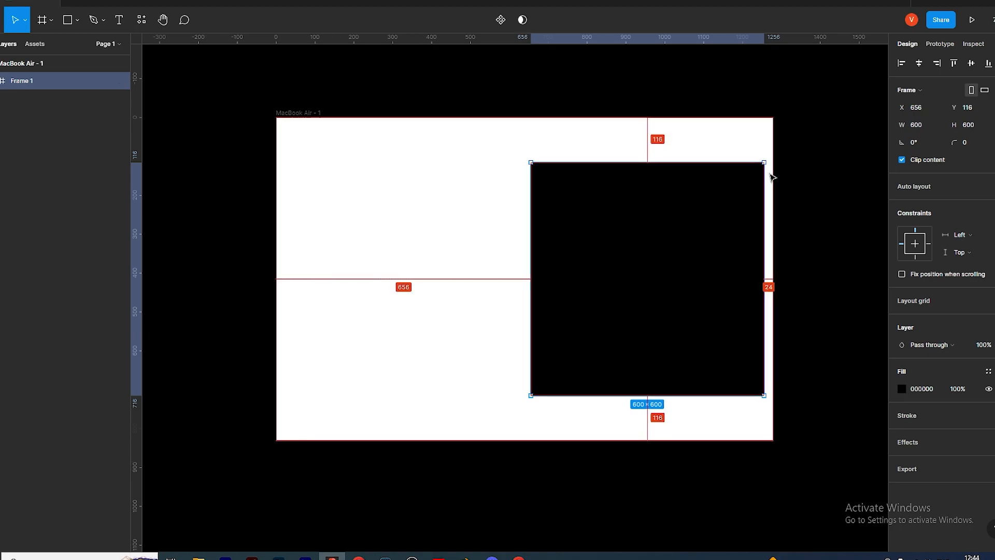
Round the black square's corners with a radius of 40.
left_click(981, 144)
type("40")
key("Return")
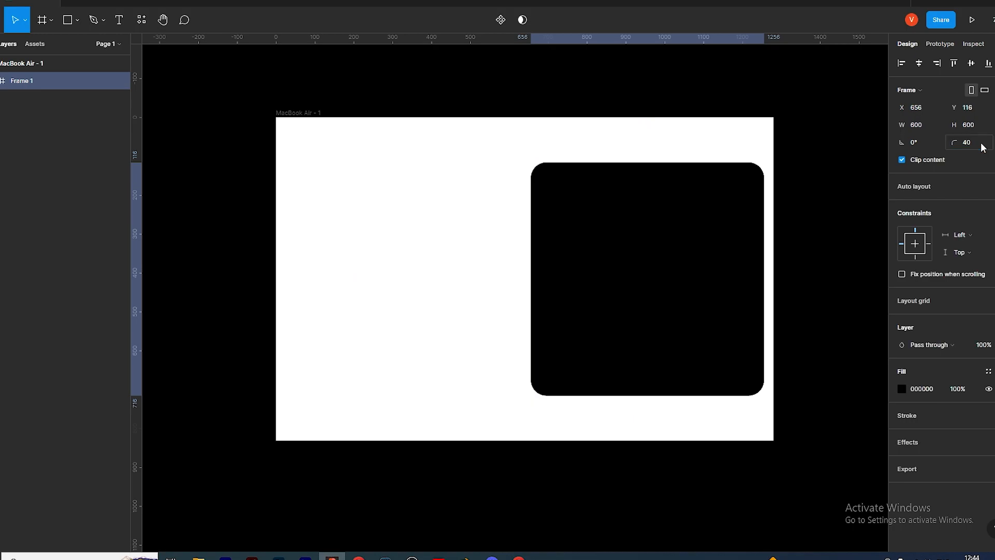
left_click(842, 205)
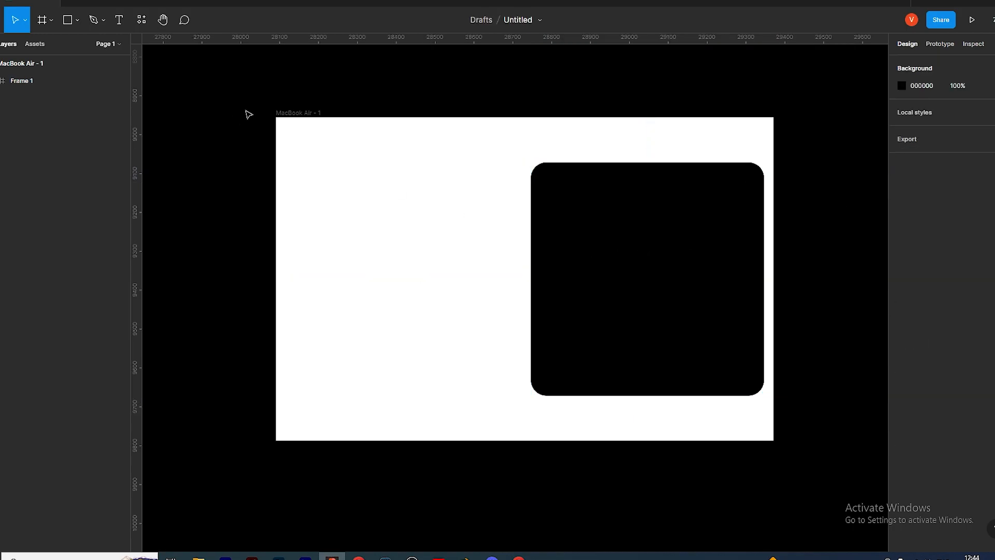
Move the black square out of the MacBook Air frame to the canvas below it and rename it card 1.
scroll(635, 257, "down", 2)
left_click_drag(655, 152, 362, 457)
scroll(365, 440, "down", 1)
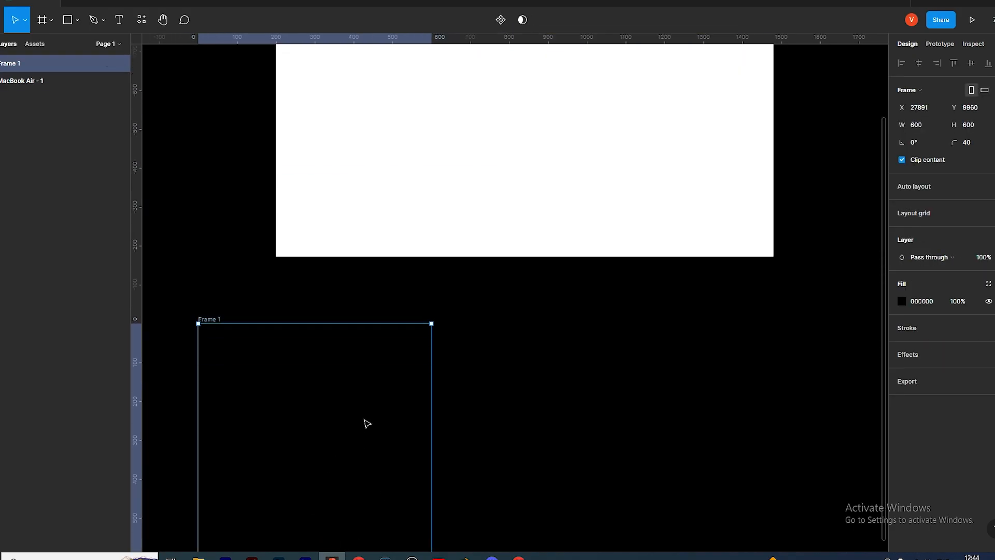
double_click(216, 319)
type("card 1")
key("Return")
scroll(247, 311, "down", 3)
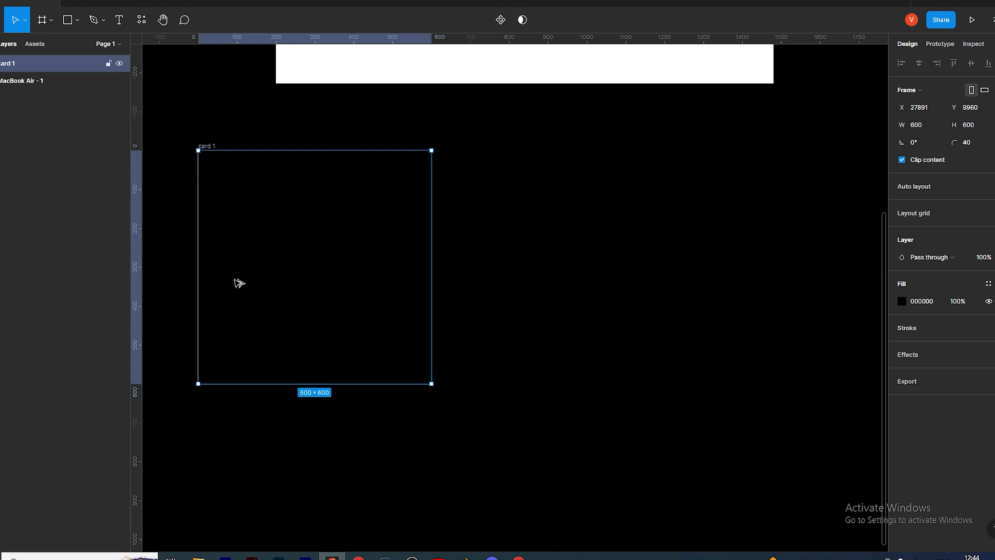
Duplicate card 1 three times to form an evenly spaced horizontal row of four cards.
left_click_drag(241, 265, 507, 282)
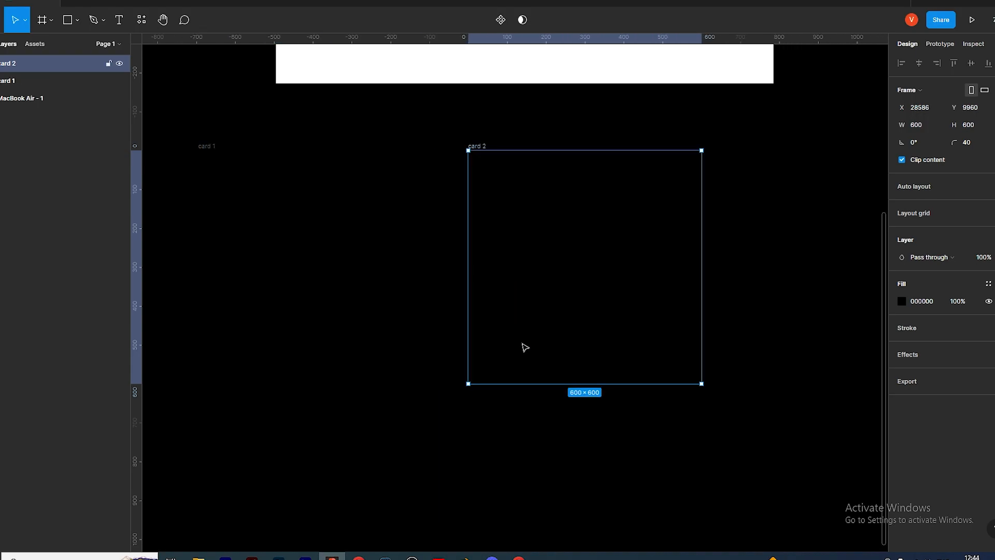
scroll(606, 482, "right", 3)
scroll(526, 416, "down", 3)
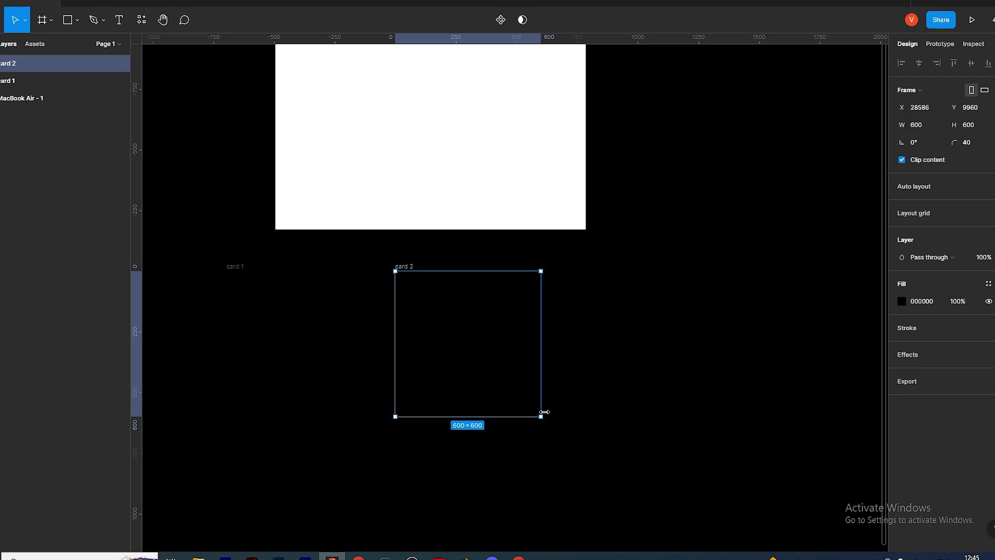
key("ctrl+d")
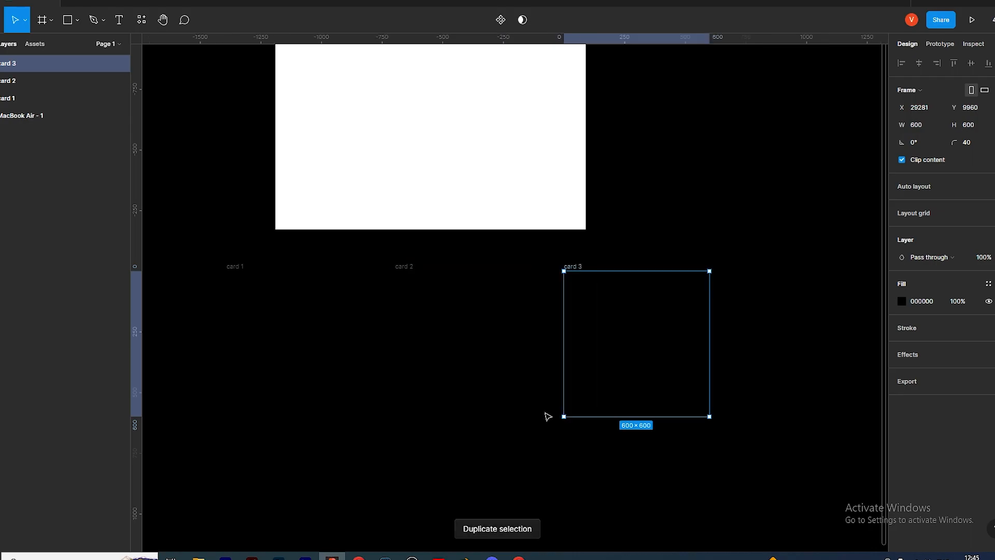
key("ctrl+d")
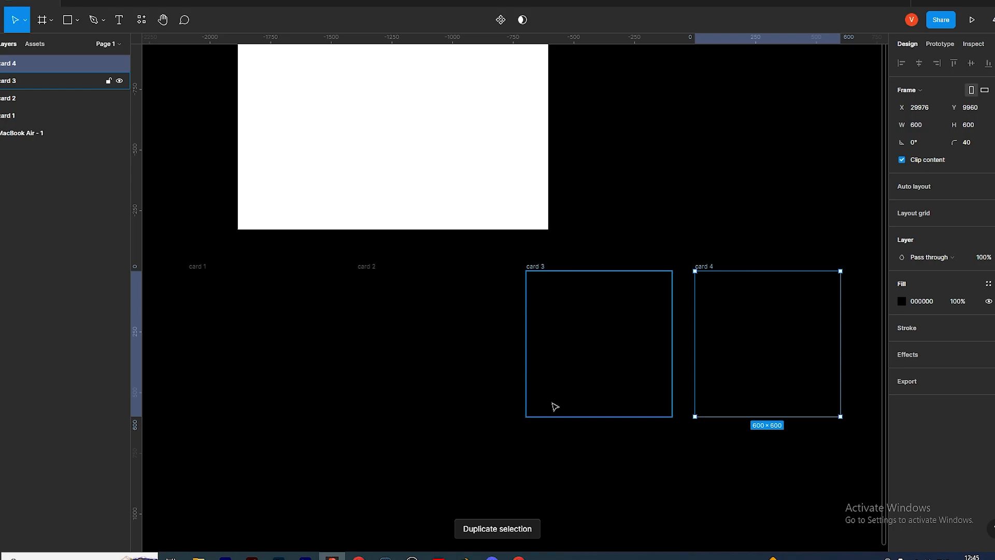
scroll(555, 407, "down", 3)
scroll(568, 349, "up", 1)
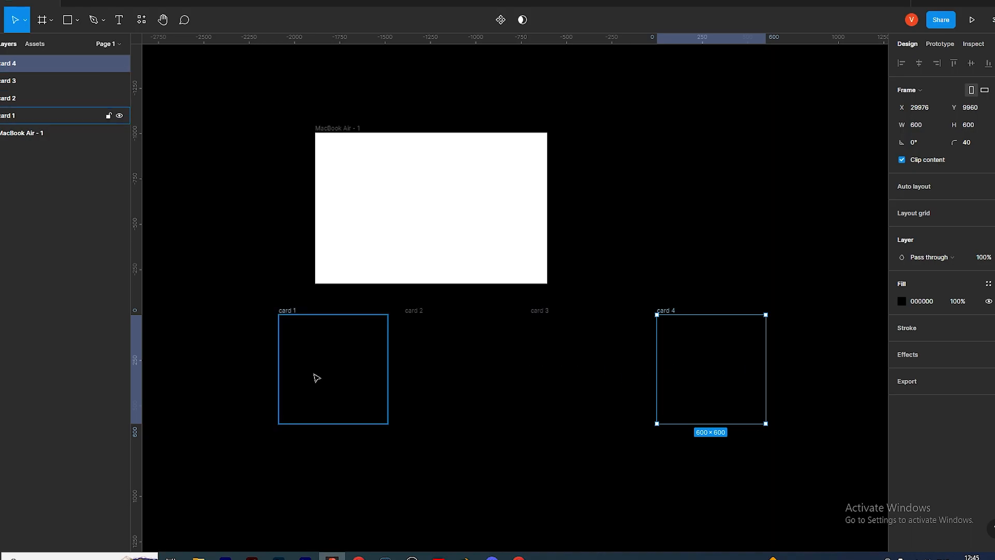
Change the fill colour of card 2 to cyan.
left_click(325, 357)
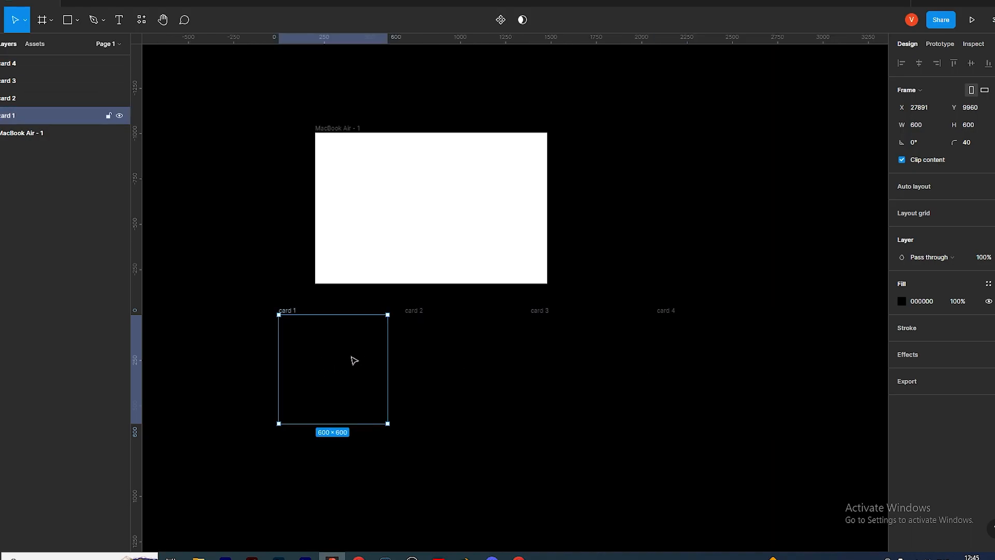
left_click(433, 359)
left_click(918, 305)
left_click(918, 304)
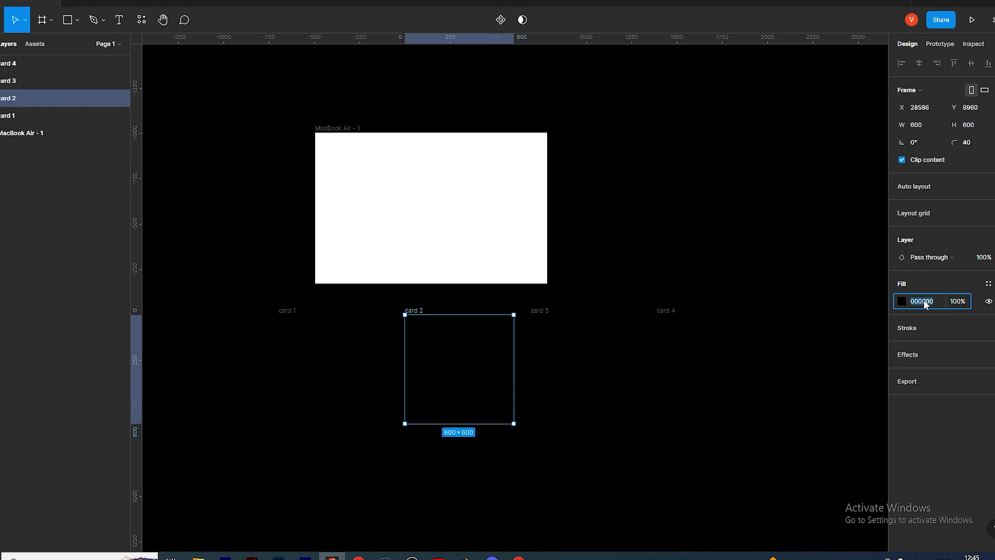
type("cyan")
key("Return")
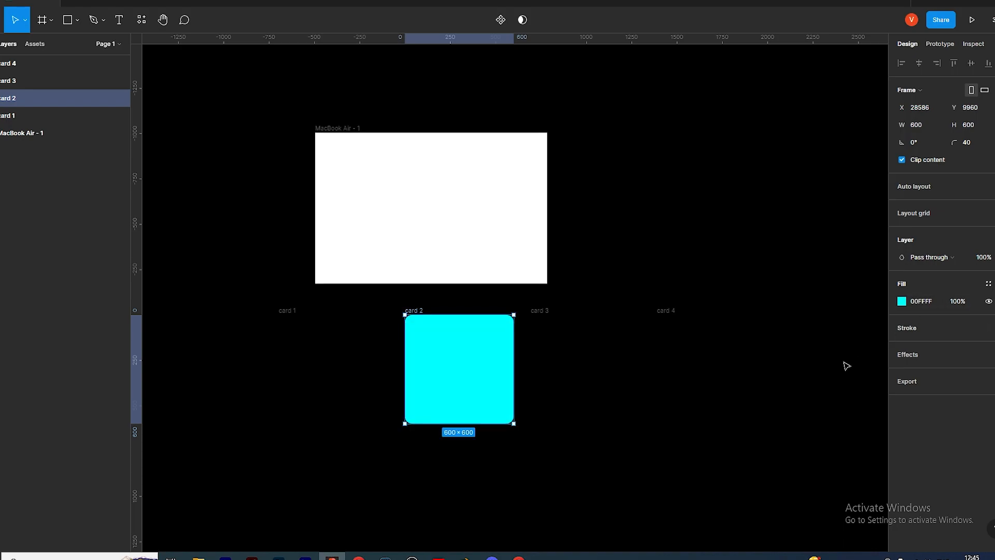
Change the fill colour of card 3 to maroon.
left_click(553, 367)
left_click(915, 304)
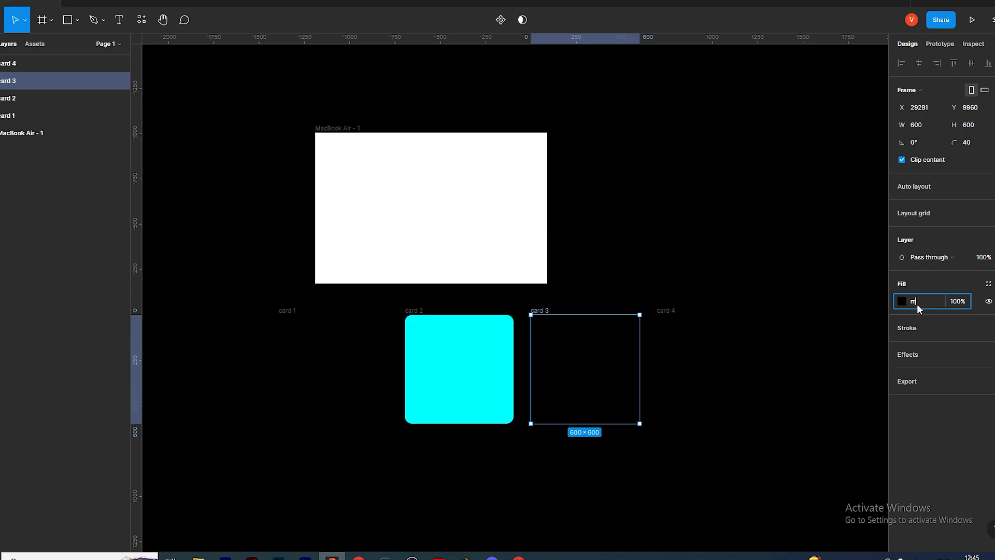
type("maroon")
key("Return")
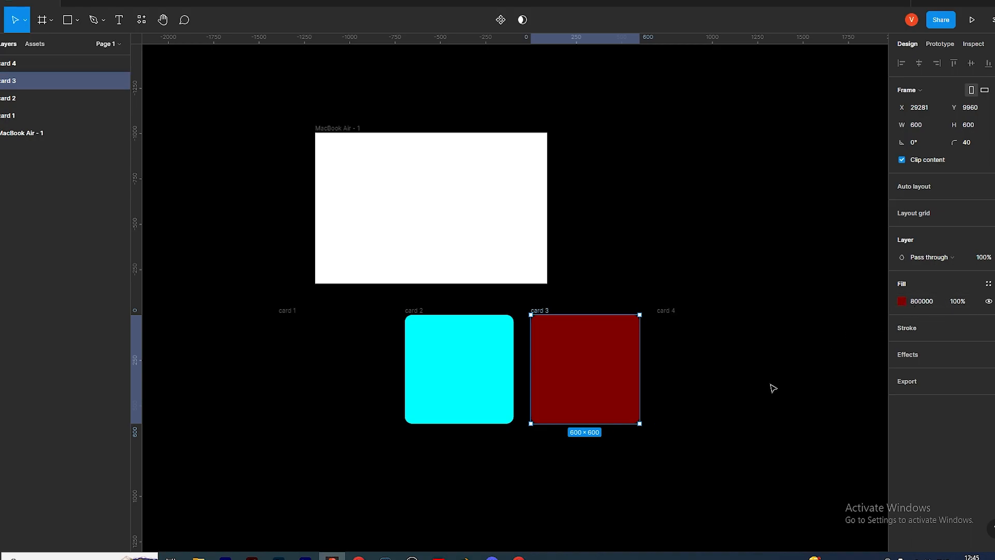
Change the fill colour of card 4 to yellow.
left_click(711, 377)
left_click(928, 303)
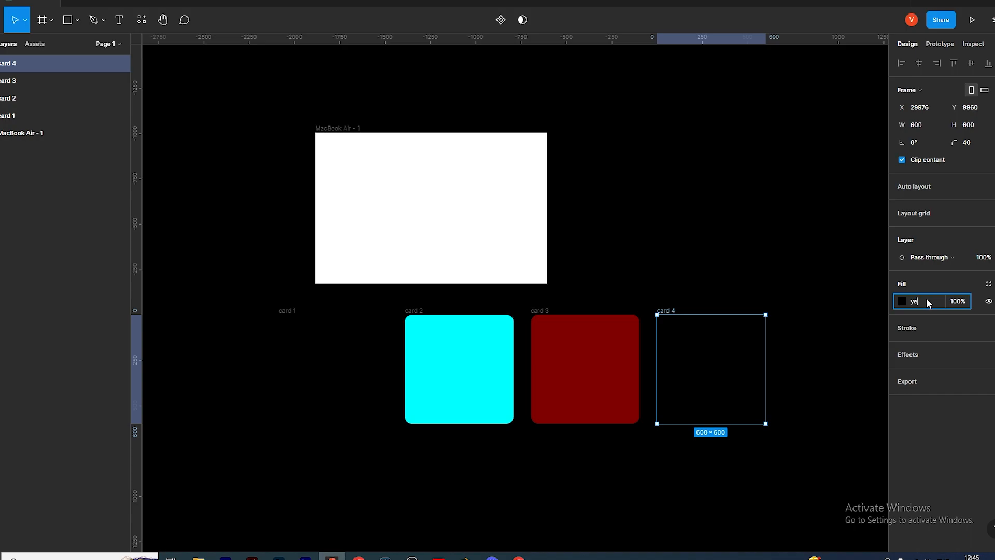
type("yellow")
key("Return")
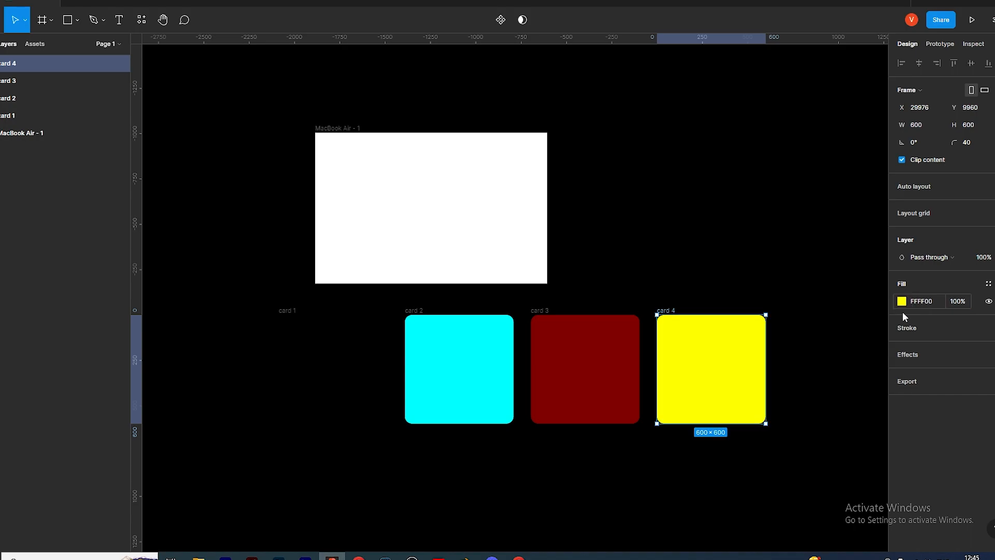
Move card 1 into the right half of the MacBook Air frame at X 640 and centre it vertically.
left_click(349, 402)
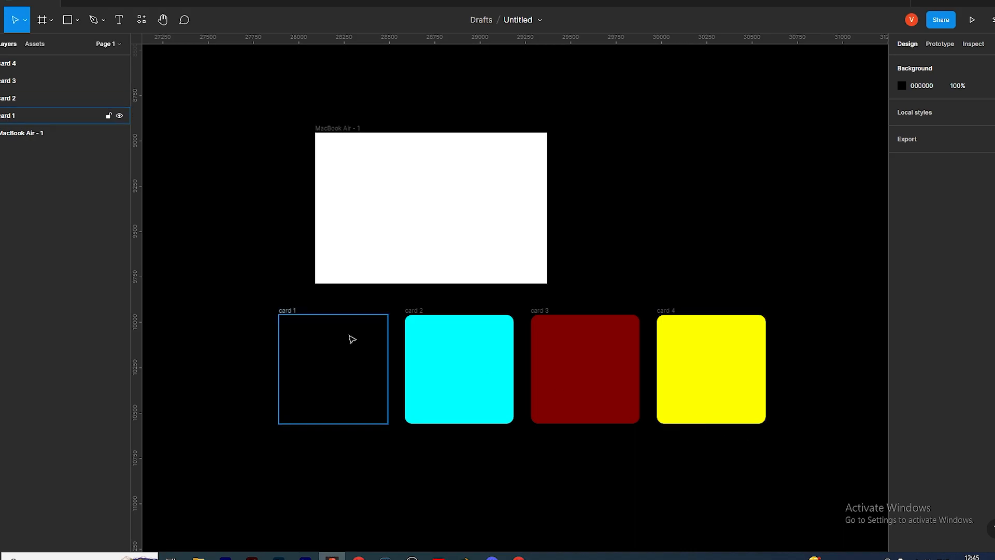
left_click(325, 340)
left_click_drag(342, 387, 493, 229)
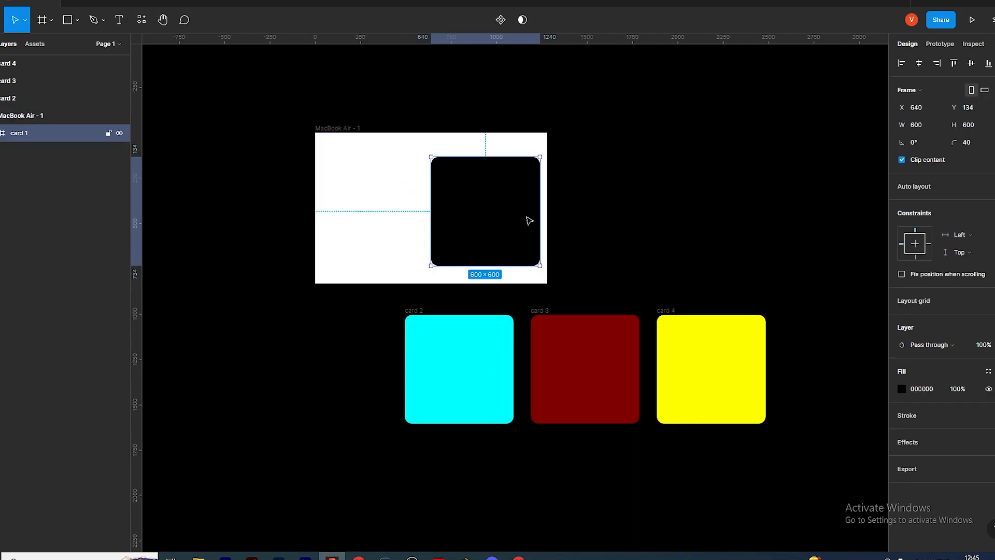
left_click(969, 67)
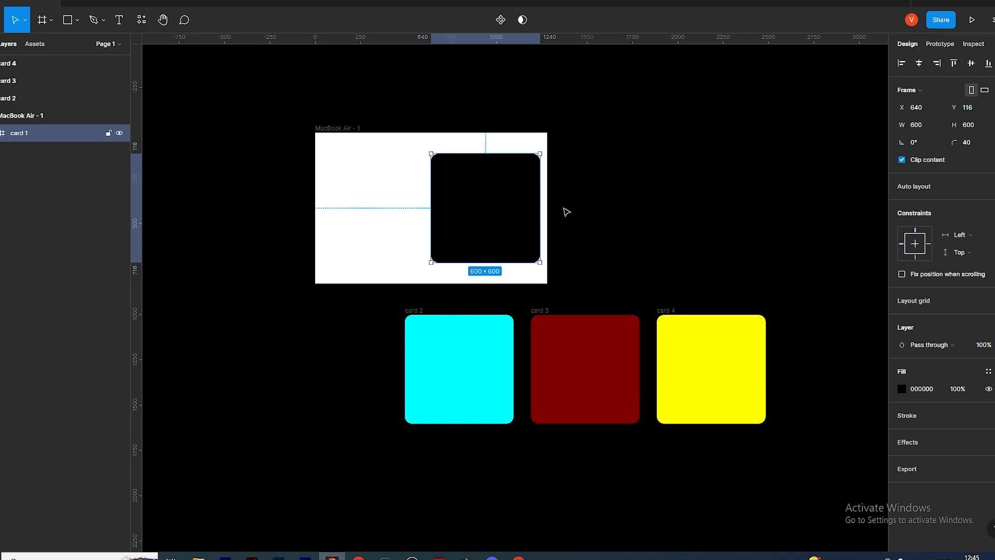
Switch to the Scale tool and inspect the scaling options for card 1 in the MacBook Air frame.
scroll(515, 204, "up", 3)
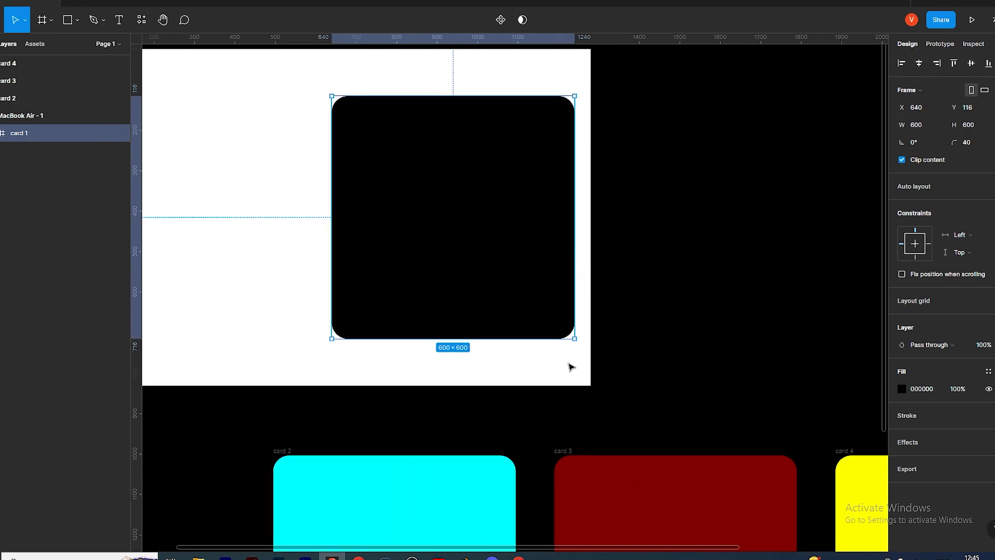
key("alt")
scroll(622, 216, "down", 3)
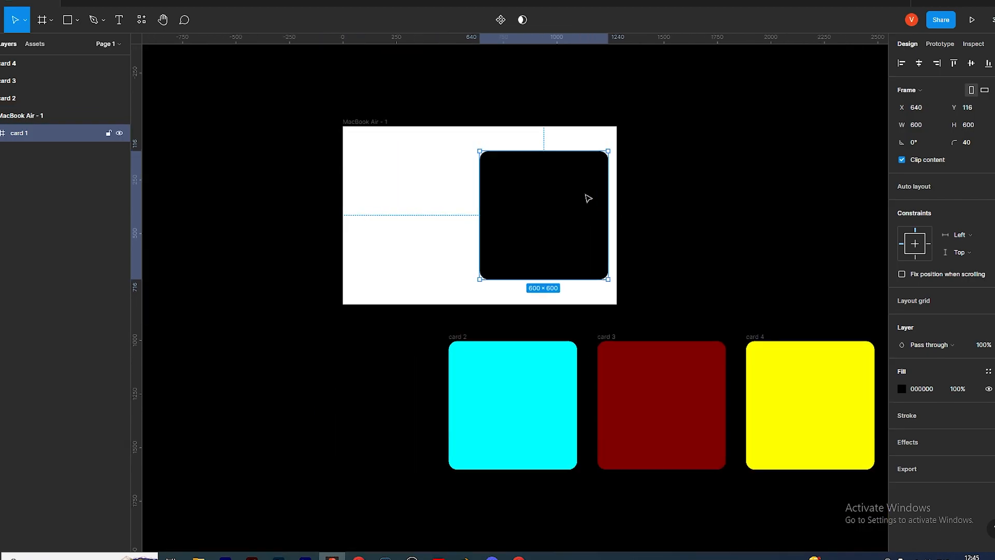
left_click(511, 415)
left_click(574, 194)
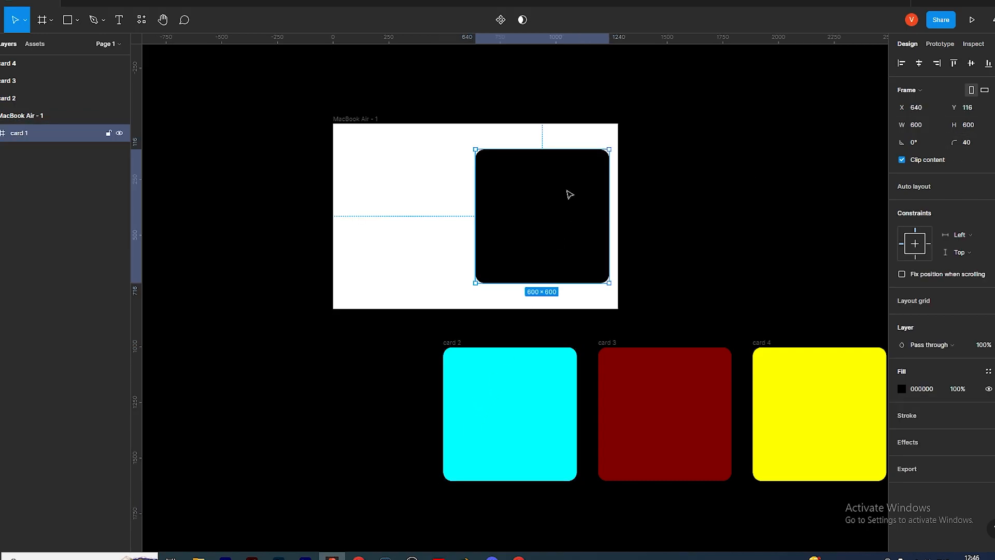
key("k")
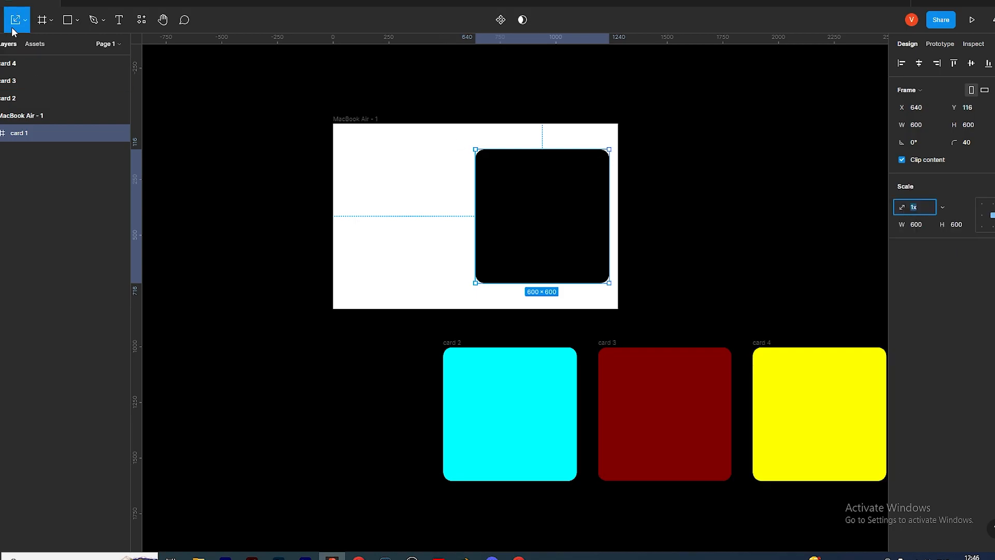
left_click(26, 21)
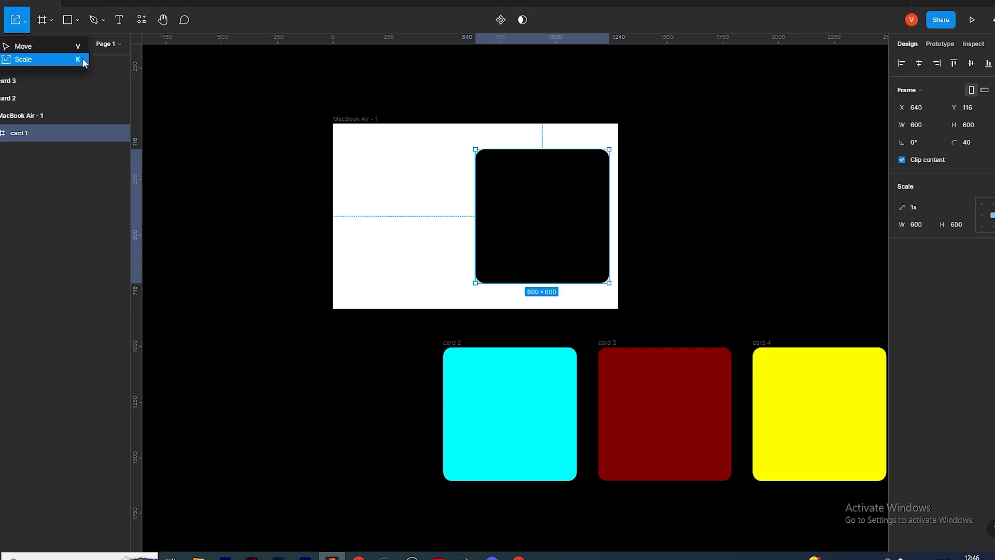
left_click(443, 118)
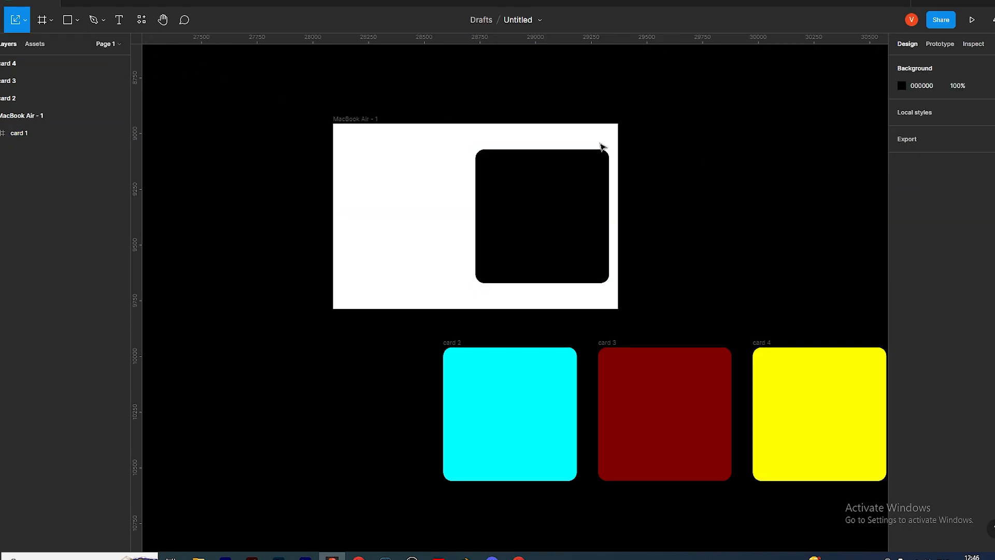
left_click(500, 204)
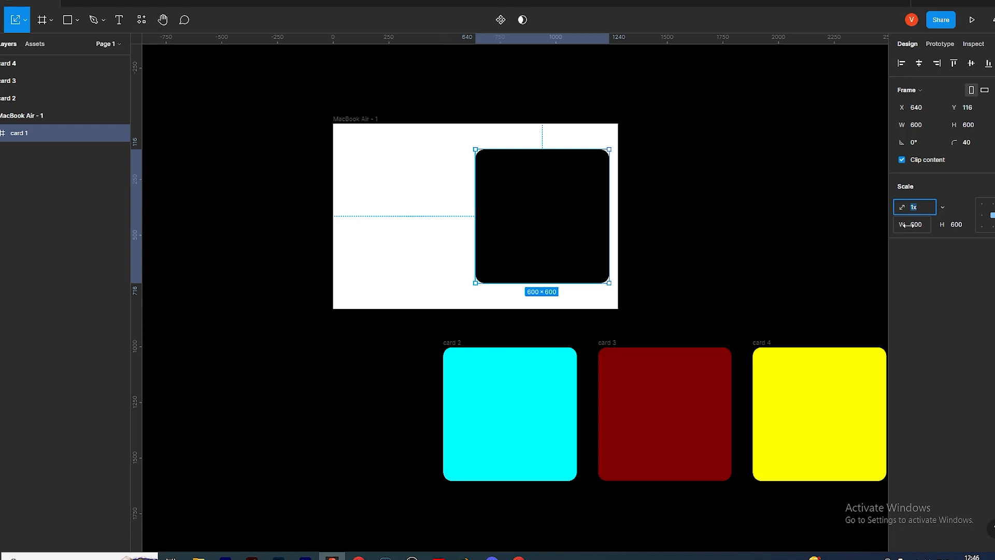
left_click(750, 195)
Move card 2 into the MacBook Air frame at X 0, Y 116 and place it below card 1 in the layer order.
left_click(519, 396)
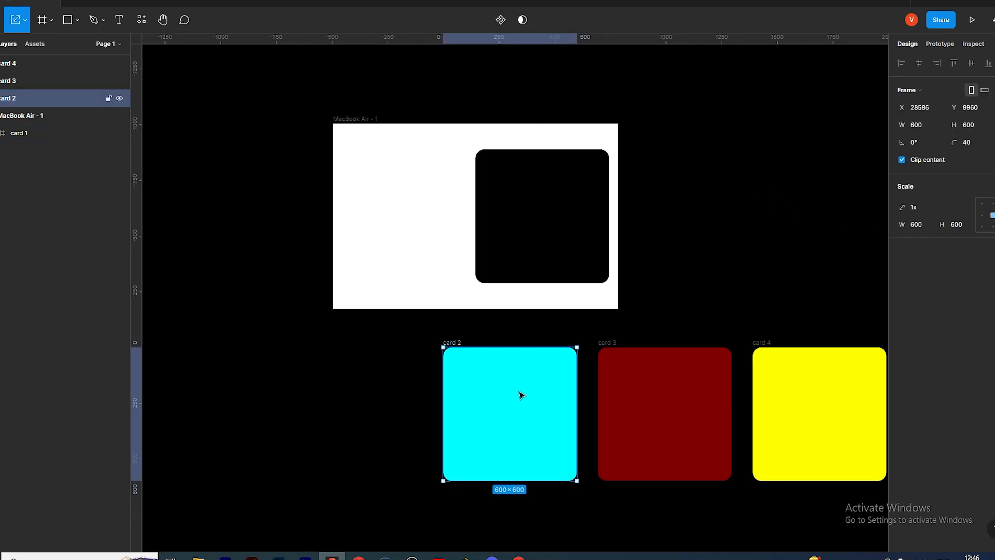
left_click_drag(542, 430, 430, 229)
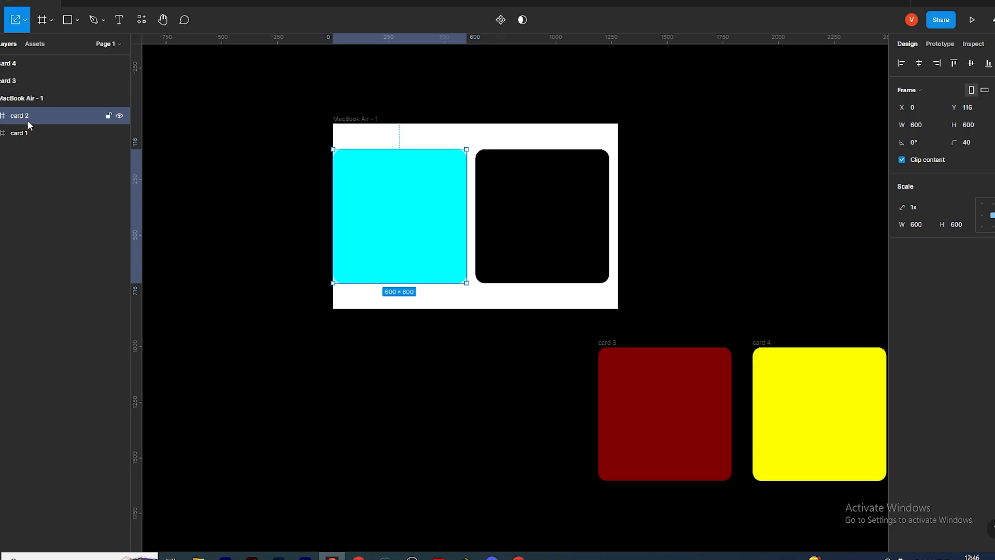
left_click_drag(30, 115, 28, 138)
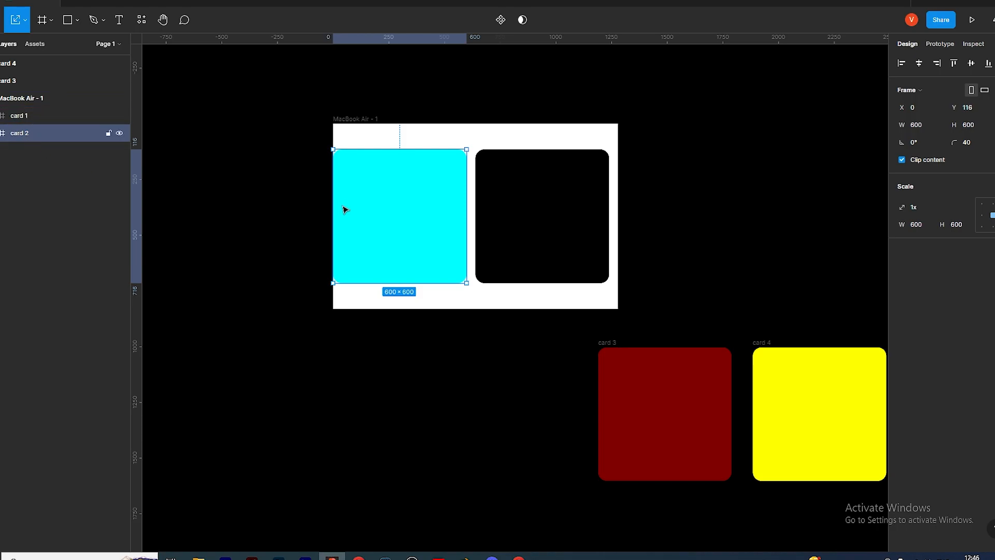
Shift card 2 horizontally behind card 1 to X 610, keeping its vertical position.
key("shift+Right")
key("shift+Right")
key("shift+Right")
key("shift+Right")
key("shift+Right")
key("shift+Right")
key("shift+Right")
key("shift+Right")
key("shift+Right")
key("shift+Right")
key("shift+Right")
key("shift+Right")
key("shift+Right")
key("shift+Right")
key("shift+Right")
key("shift+Right")
key("shift+Right")
key("shift+Right")
key("shift+Right")
key("shift+Right")
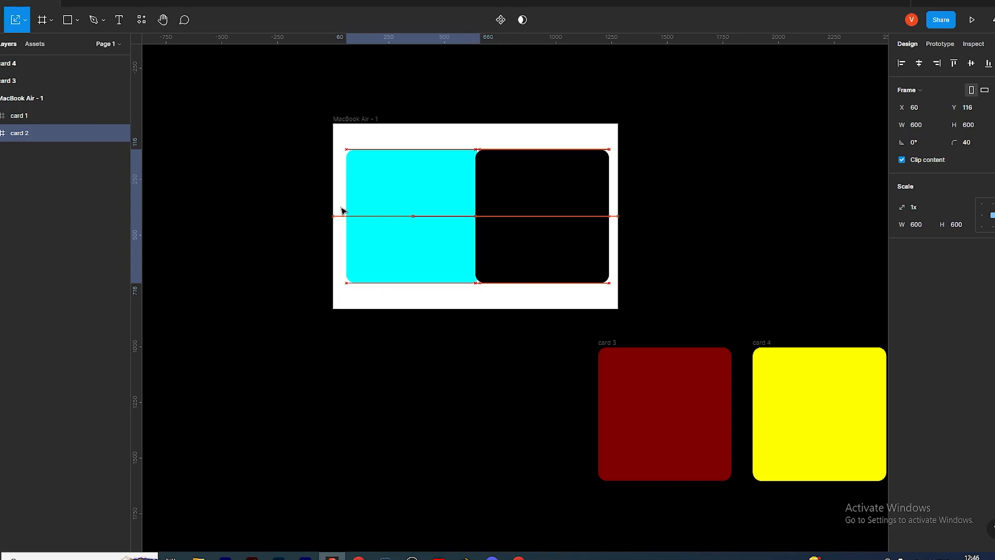
key("shift+Right")
key("shift+Right")
key("shift+Right")
key("shift+Right")
key("shift+Right")
key("shift+Right")
key("shift+Right")
key("shift+Right")
key("shift+Right")
key("shift+Right")
key("shift+Right")
key("shift+Right")
key("shift+Right")
key("shift+Right")
key("shift+Right")
key("shift+Right")
key("shift+Right")
key("shift+Right")
key("shift+Right")
key("shift+Right")
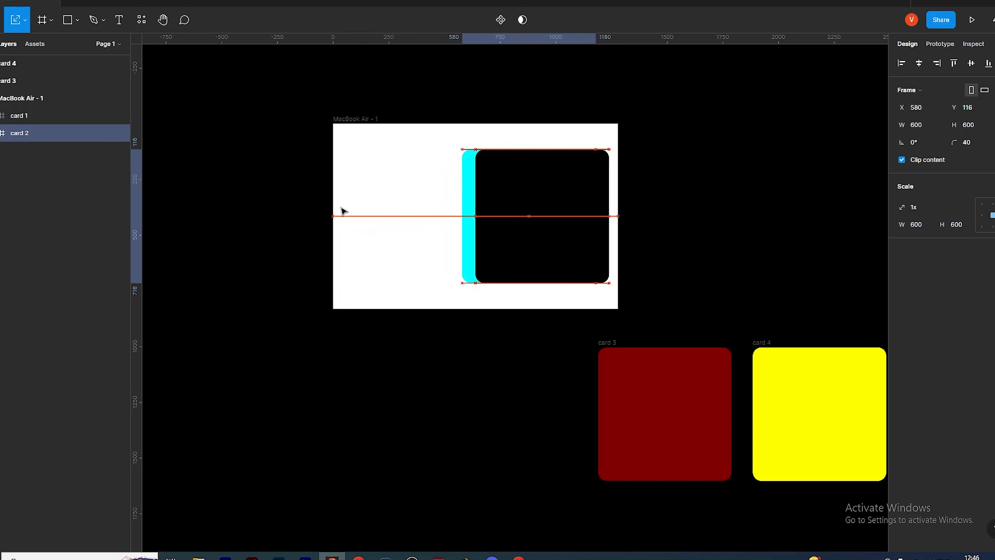
key("shift+Right")
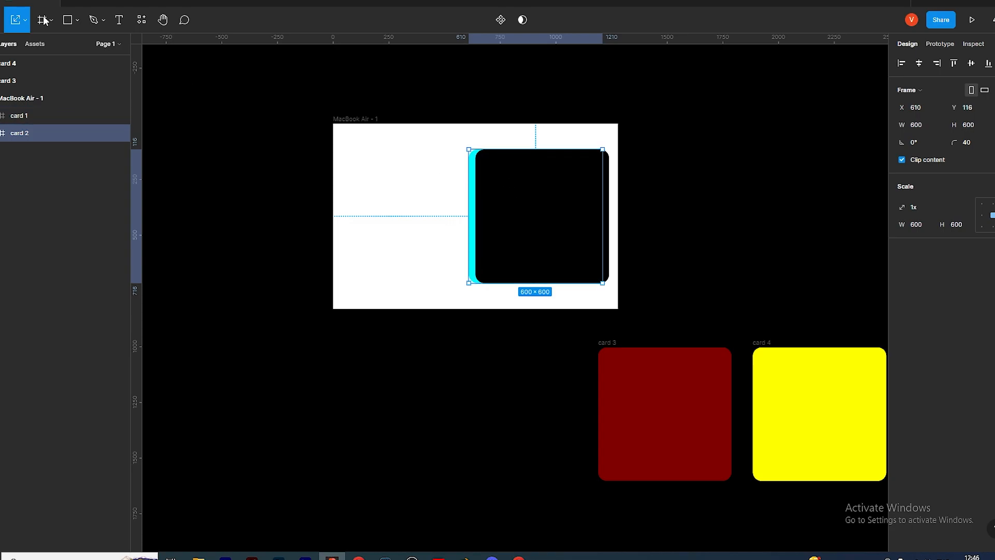
Scale card 2 to 0.95x from its centre and deselect it.
left_click(925, 209)
key("Return")
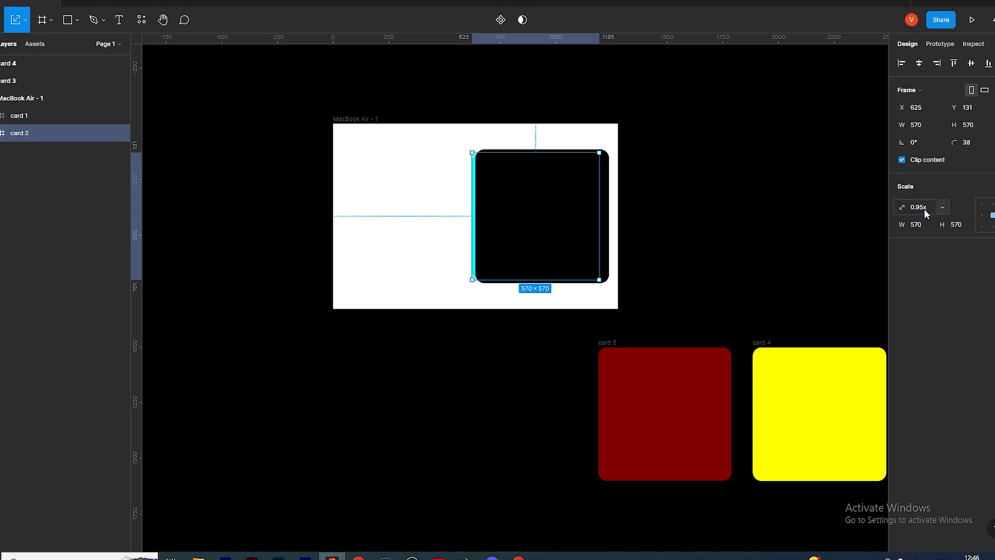
left_click(697, 298)
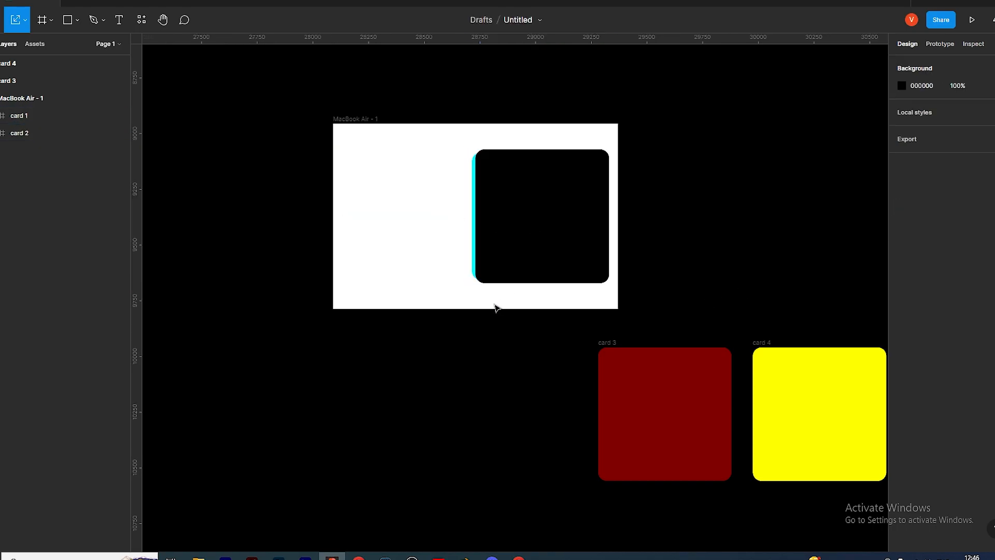
Move card 3 into the MacBook Air frame at X 0, Y 116 and place it below card 2 in the layer order.
left_click(657, 422)
left_click_drag(716, 432, 448, 233)
mouse_move(58, 104)
left_mouse_down()
mouse_move(50, 140)
mouse_move(45, 118)
left_mouse_up()
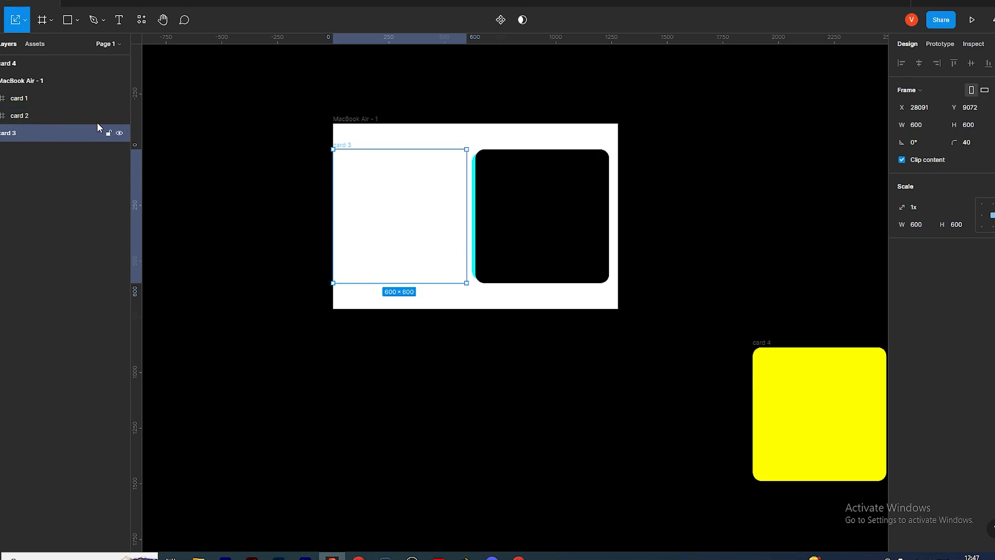
key("ctrl+shift+]")
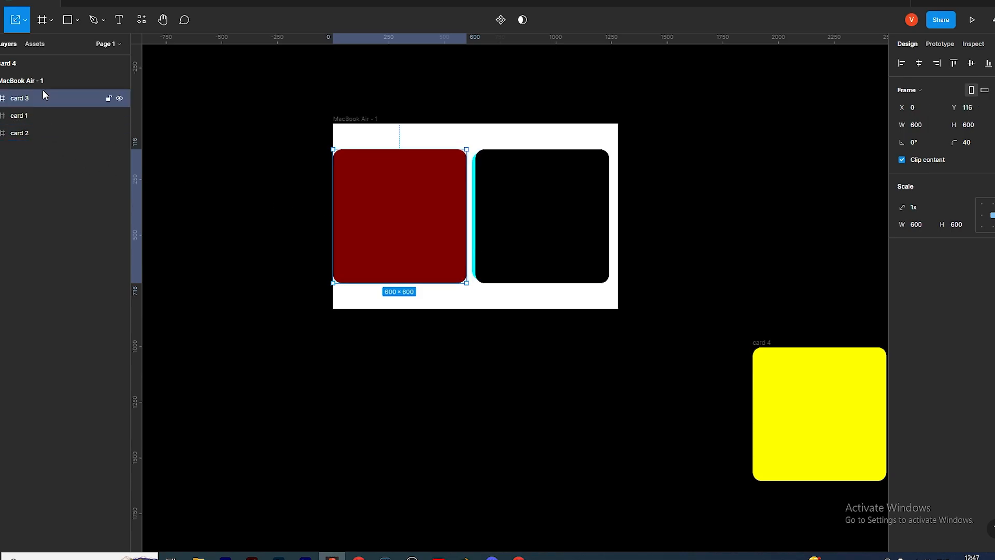
left_click_drag(43, 94, 38, 141)
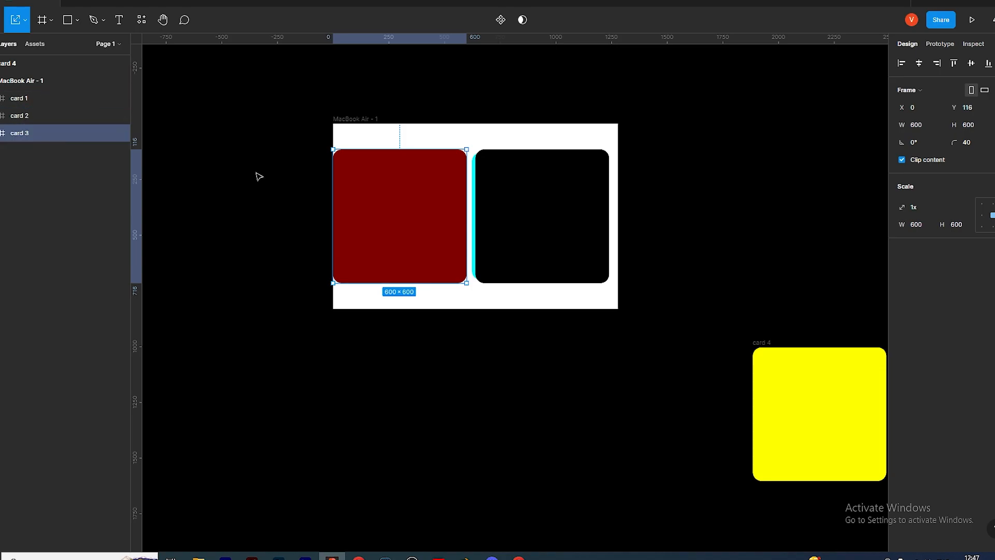
Shift card 3 horizontally behind cards 1 and 2 to X 610, keeping its vertical position.
key("shift+Right")
key("shift+Right")
key("shift+Right")
key("shift+Right")
key("shift+Right")
key("shift+Right")
key("shift+Right")
key("shift+Right")
key("shift+Right")
key("shift+Right")
key("shift+Right")
key("shift+Right")
key("shift+Right")
key("shift+Right")
key("shift+Right")
key("shift+Right")
key("shift+Right")
key("shift+Right")
key("shift+Right")
key("shift+Right")
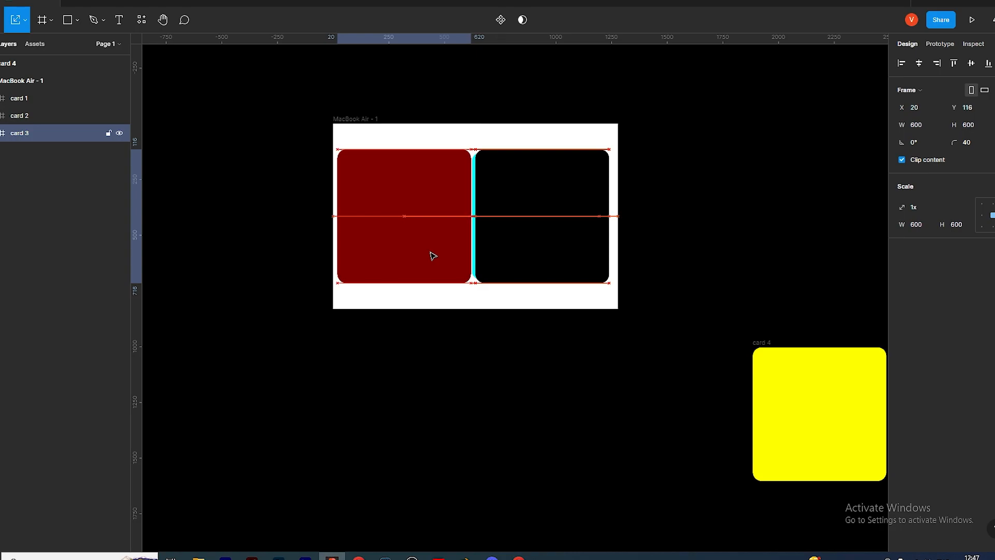
key("shift+Right")
key("shift+Right")
key("shift+Right")
key("shift+Right")
key("shift+Right")
key("shift+Right")
key("shift+Right")
key("shift+Right")
key("shift+Right")
key("shift+Right")
key("shift+Right")
key("shift+Right")
key("shift+Right")
key("shift+Right")
key("shift+Right")
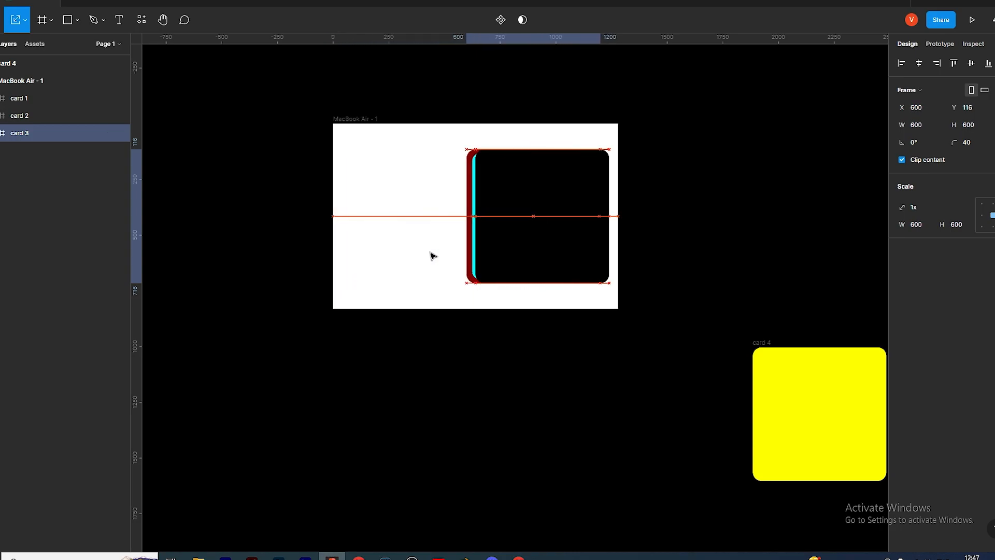
Shift card 2 further left so a wider cyan strip shows beside card 1.
left_click(67, 118)
key("shift+Left")
key("shift+Left")
key("shift+Left")
key("shift+Left")
key("shift+Left")
key("shift+Left")
key("shift+Left")
key("shift+Left")
key("shift+Left")
key("shift+Left")
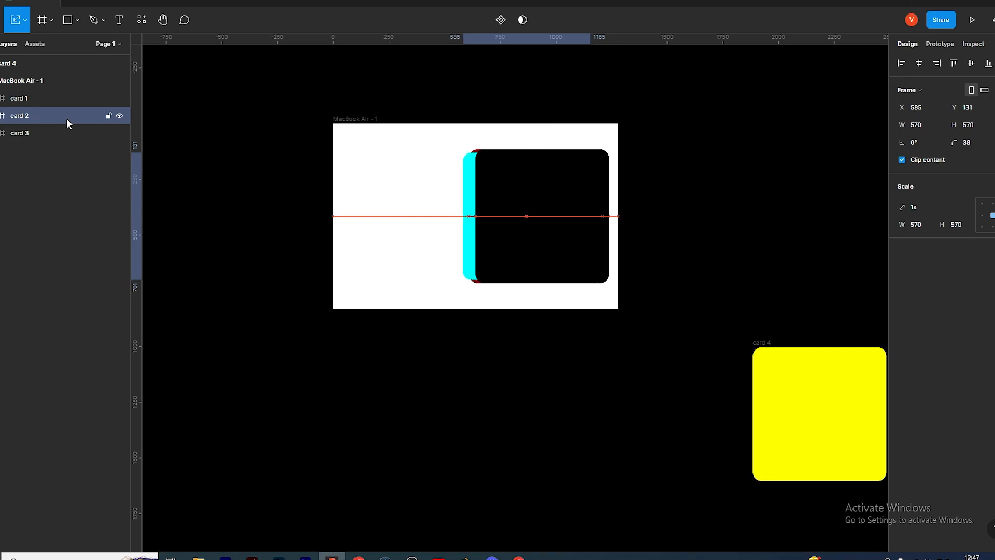
key("shift+Right")
key("shift+Right")
key("shift+Right")
key("shift+Right")
key("shift+Right")
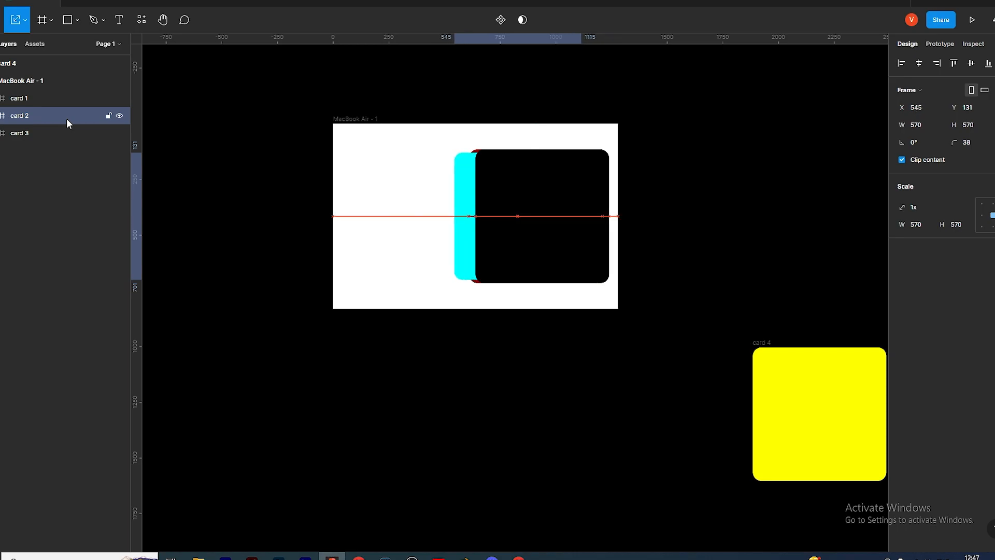
Shift card 3 left to X 510 so its maroon edge extends beyond card 2.
left_click(53, 134)
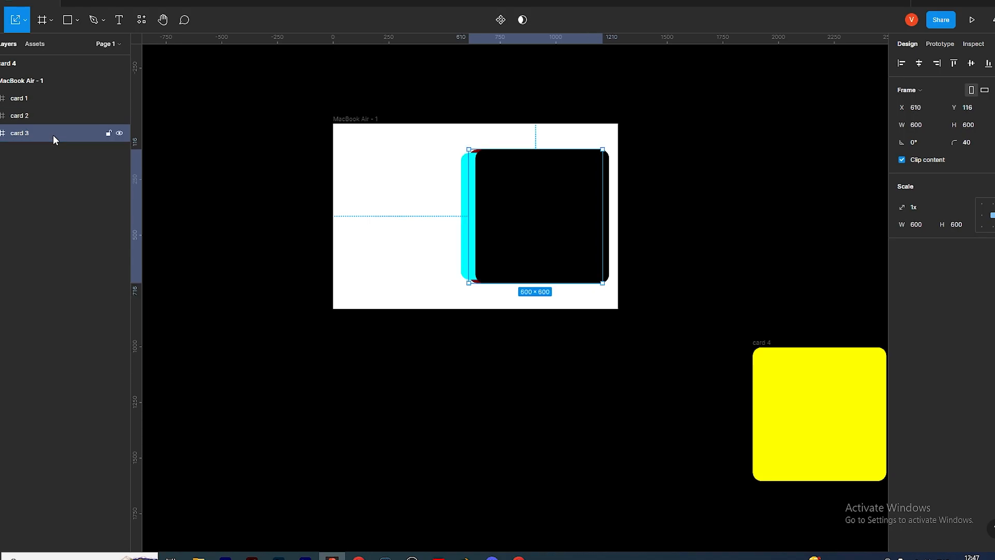
key("shift+Left")
key("shift+Left")
key("shift+Left")
key("shift+Left")
key("shift+Left")
key("shift+Left")
key("shift+Left")
key("shift+Left")
key("shift+Left")
key("shift+Left")
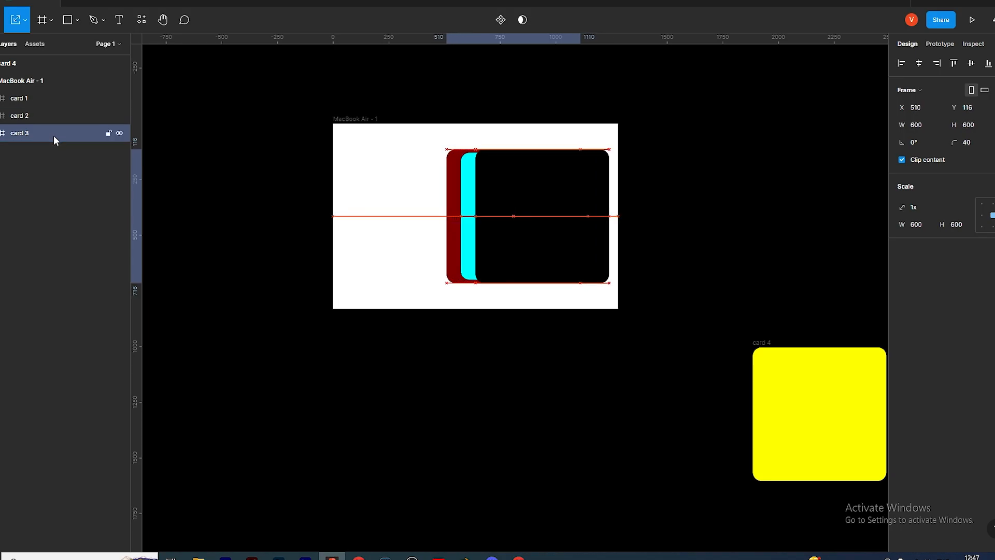
Scale card 3 to 0.9x from its centre.
left_click(925, 211)
type(".9")
key("Return")
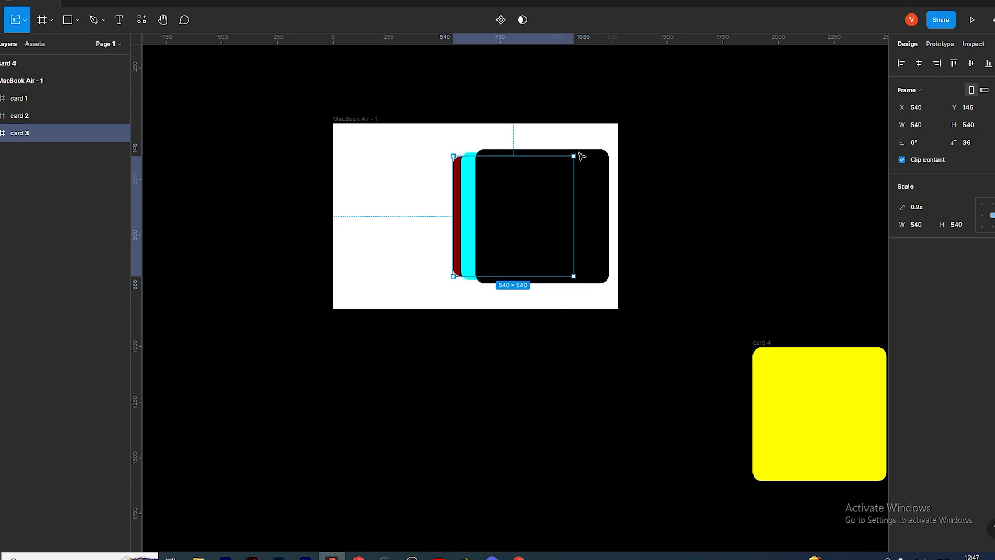
Try different corner and edge anchor points for scaling card 3, return the anchor to the centre and deselect the card.
left_click(981, 203)
left_click(993, 204)
left_click(994, 204)
left_click(994, 226)
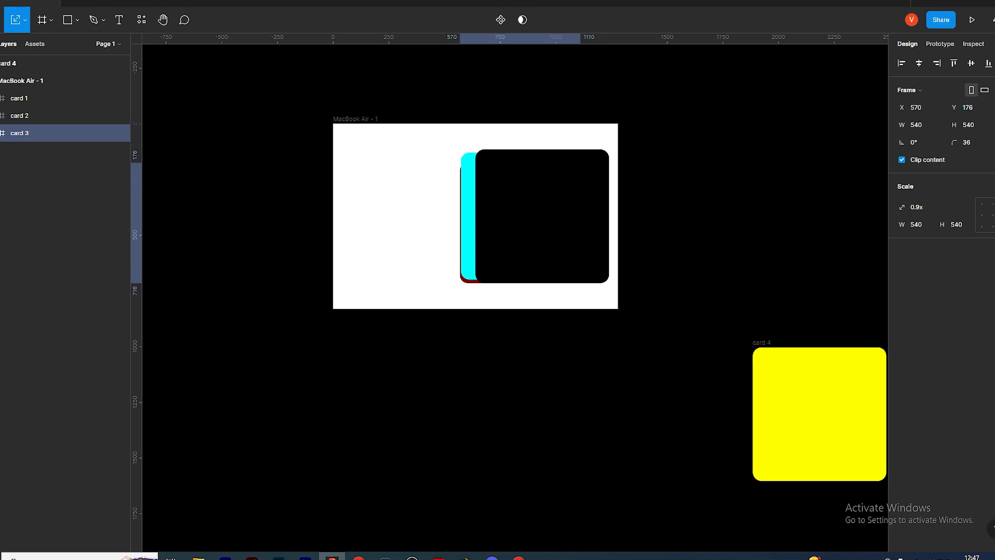
left_click(992, 227)
left_click(981, 226)
left_click(982, 215)
left_click(981, 203)
left_click(993, 215)
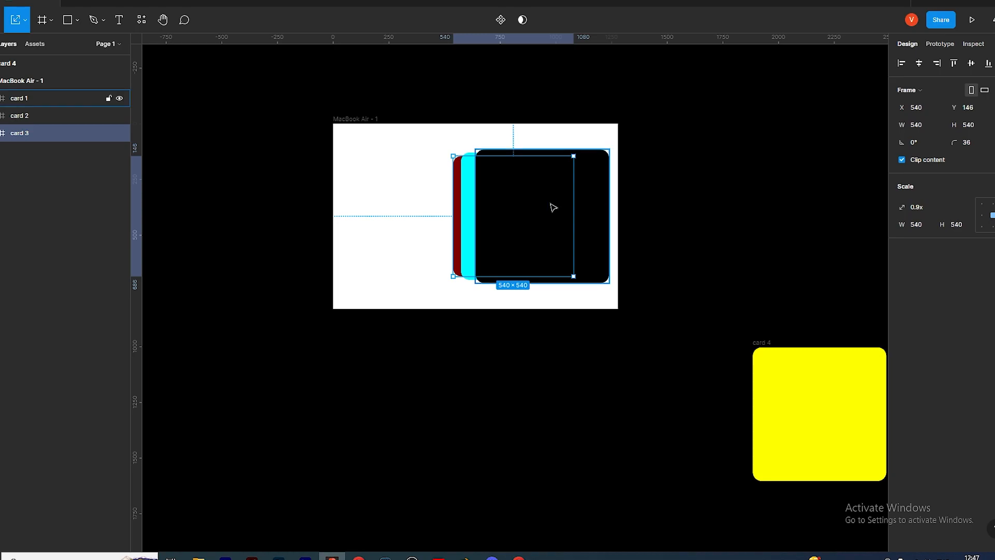
left_click(678, 237)
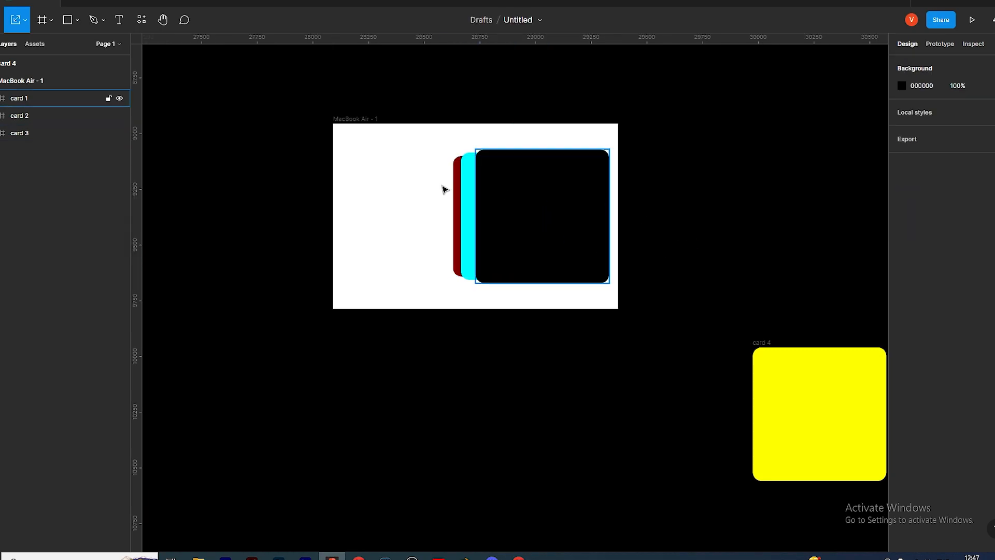
Move card 4 into the MacBook Air frame's left side at X -118, Y 101.
left_click(844, 433)
left_click_drag(844, 434, 392, 232)
left_click_drag(51, 82, 36, 137)
left_click(376, 234)
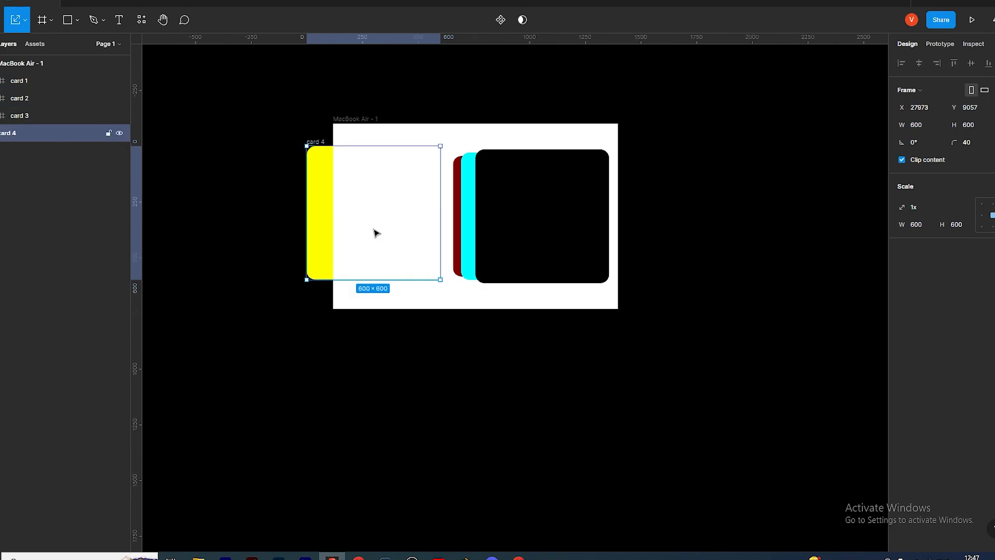
key("ctrl+z")
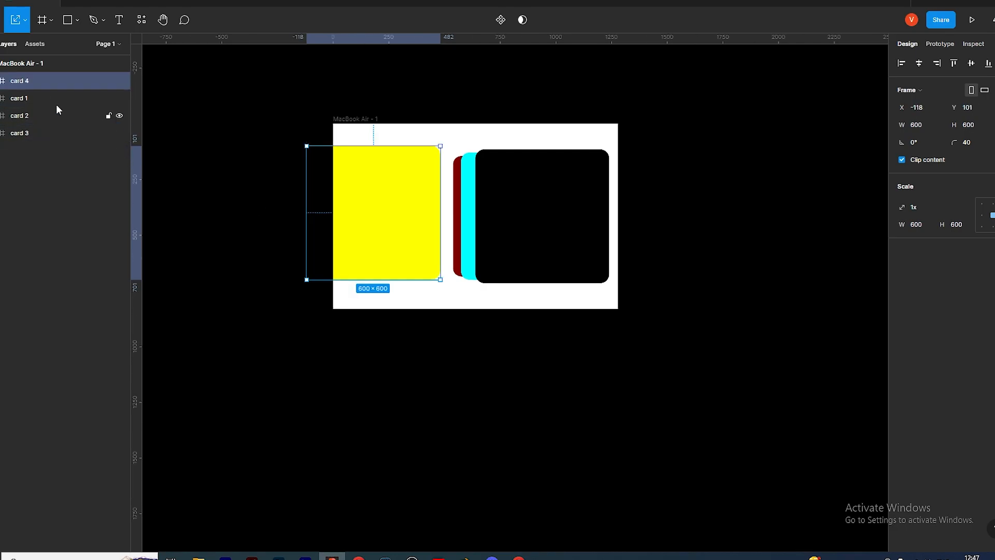
left_click_drag(47, 133, 46, 138)
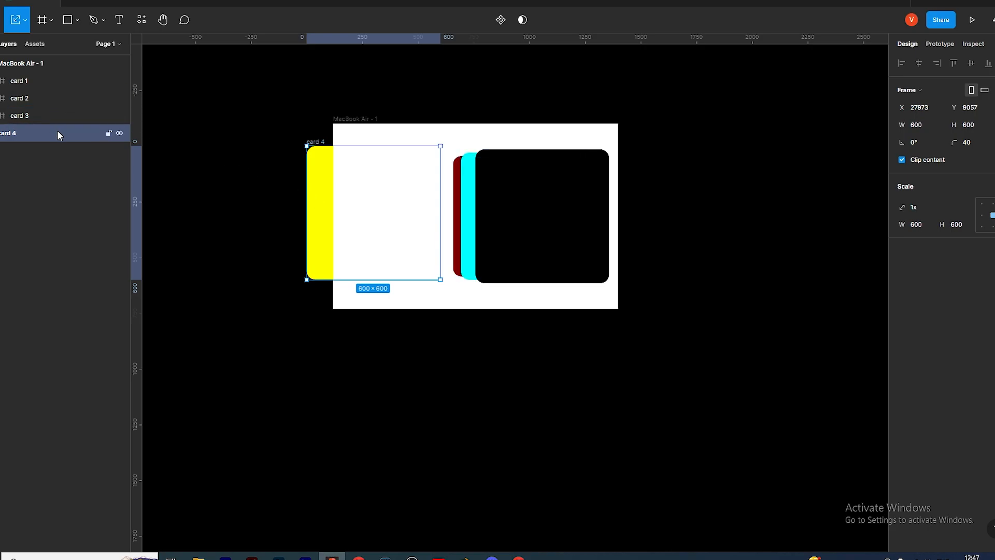
key("ctrl+shift+bracketright")
left_click_drag(59, 79, 61, 133)
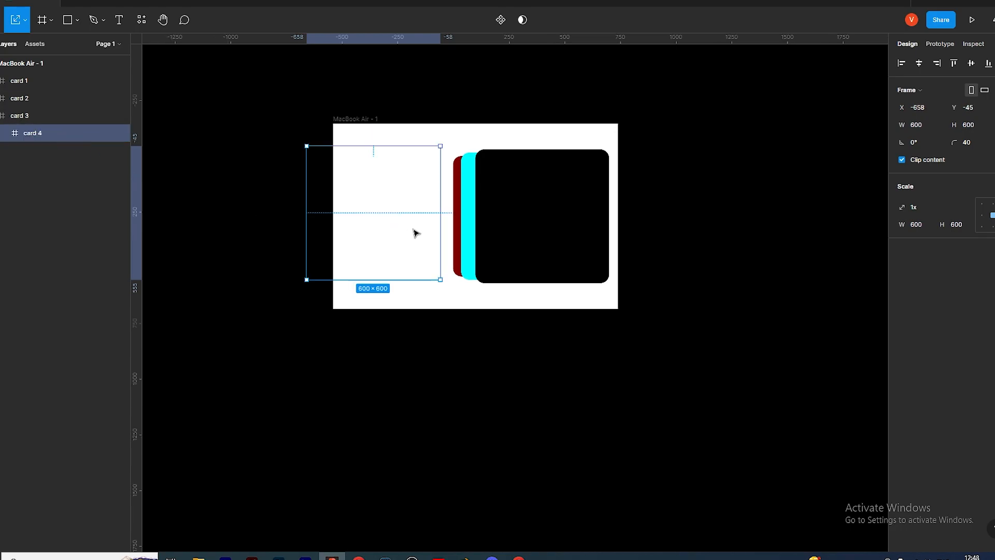
key("ctrl+z")
Place card 4 below card 3 in the layer order, keeping it directly inside the MacBook Air frame.
left_click_drag(13, 79, 23, 140)
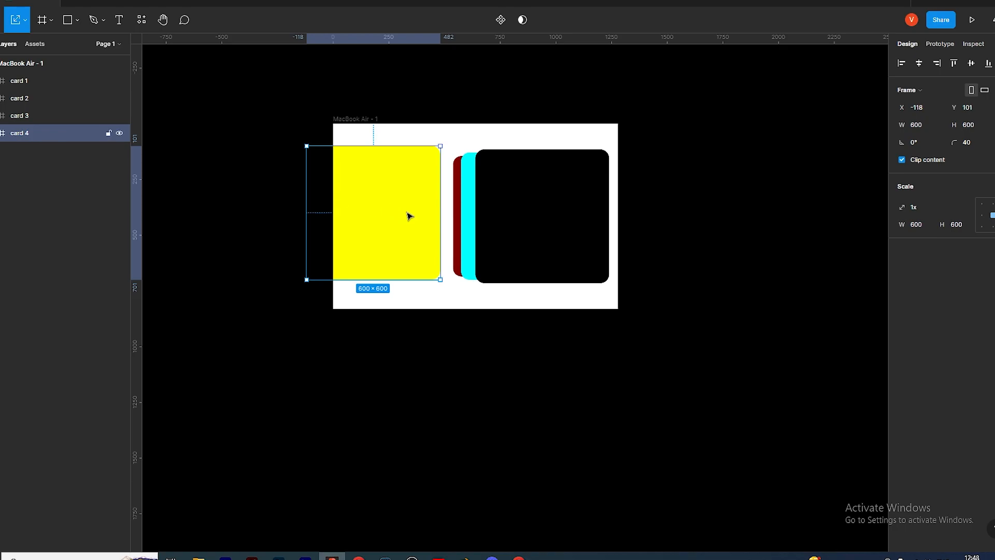
Move card 4 horizontally behind the other cards to X 482, keeping its vertical position.
key("shift+Right")
key("shift+Right")
key("shift+Right")
key("shift+Right")
key("shift+Right")
key("shift+Right")
key("shift+Right")
key("shift+Right")
key("shift+Right")
key("shift+Right")
key("shift+Right")
key("shift+Right")
key("shift+Right")
key("shift+Right")
key("shift+Right")
key("shift+Right")
key("shift+Right")
key("shift+Right")
key("shift+Right")
key("shift+Right")
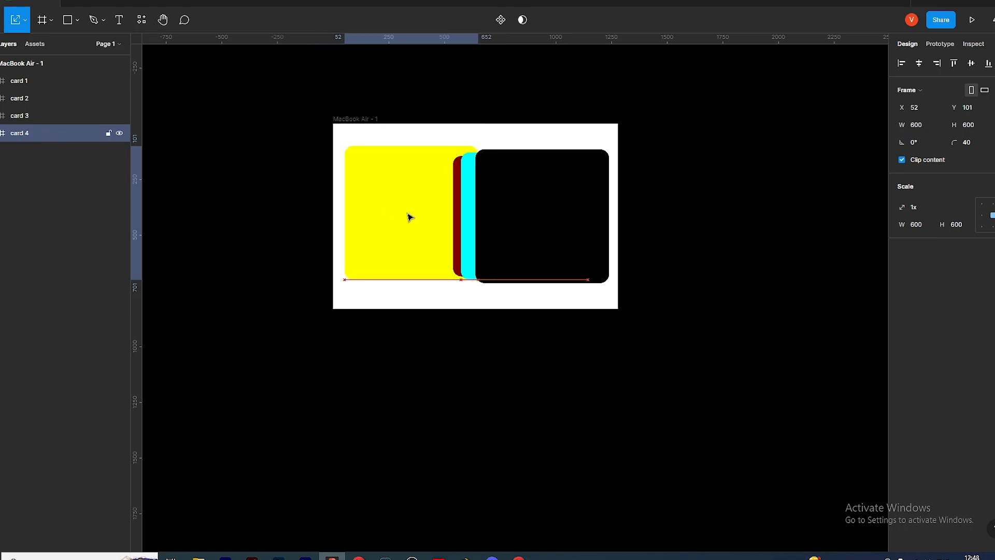
key("shift+Right")
key("shift+Right")
key("shift+Right")
key("shift+Right")
key("shift+Right")
key("shift+Right")
key("shift+Right")
key("shift+Right")
key("shift+Right")
key("shift+Right")
key("shift+Right")
key("shift+Right")
key("shift+Right")
key("shift+Right")
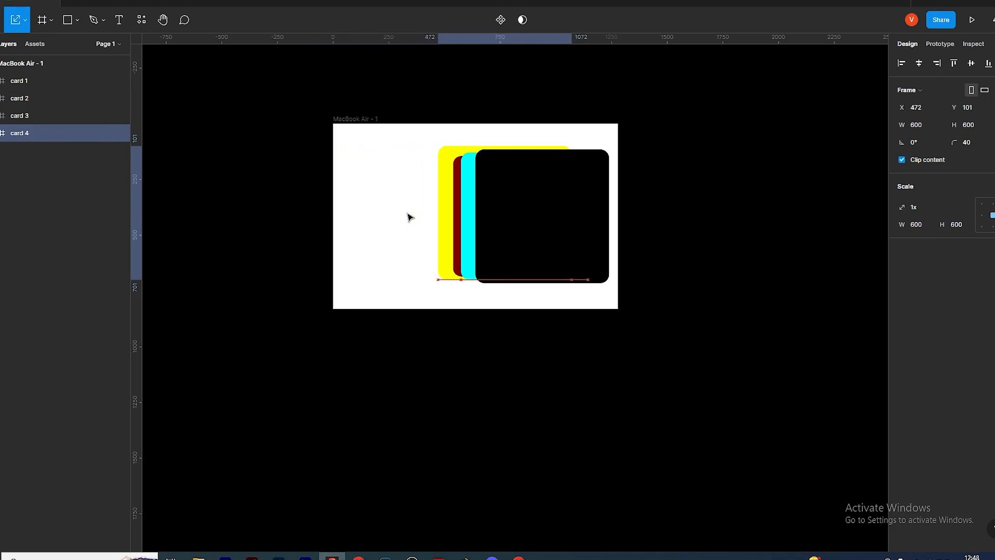
Scale card 4 to 0.85x, shift it left to X 517 and deselect it.
left_click(924, 214)
type(".8")
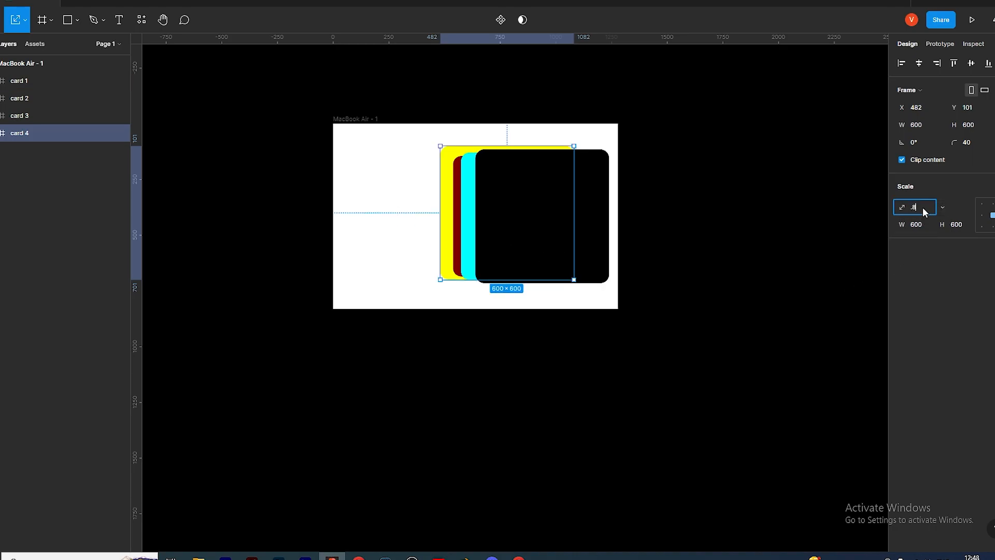
type("5")
key("Return")
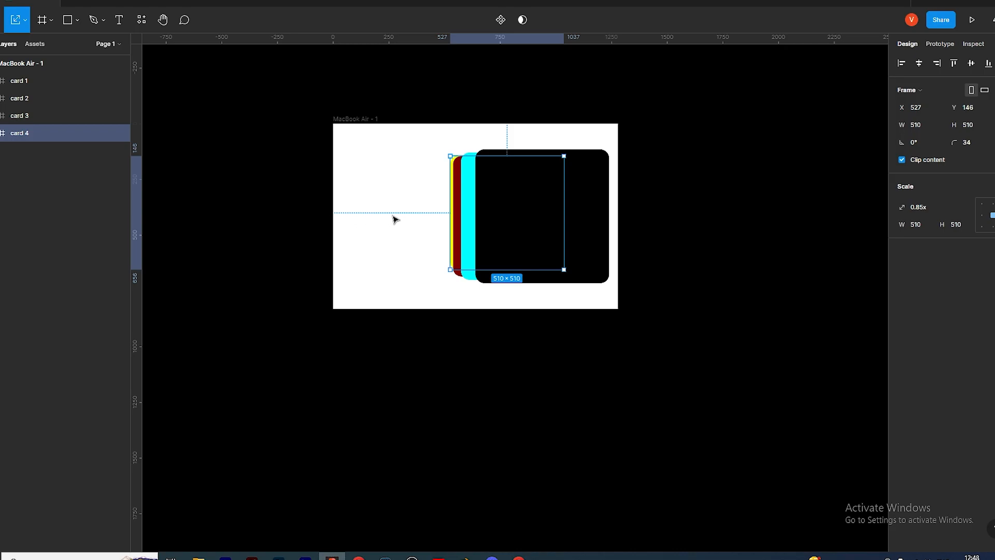
key("shift+Left")
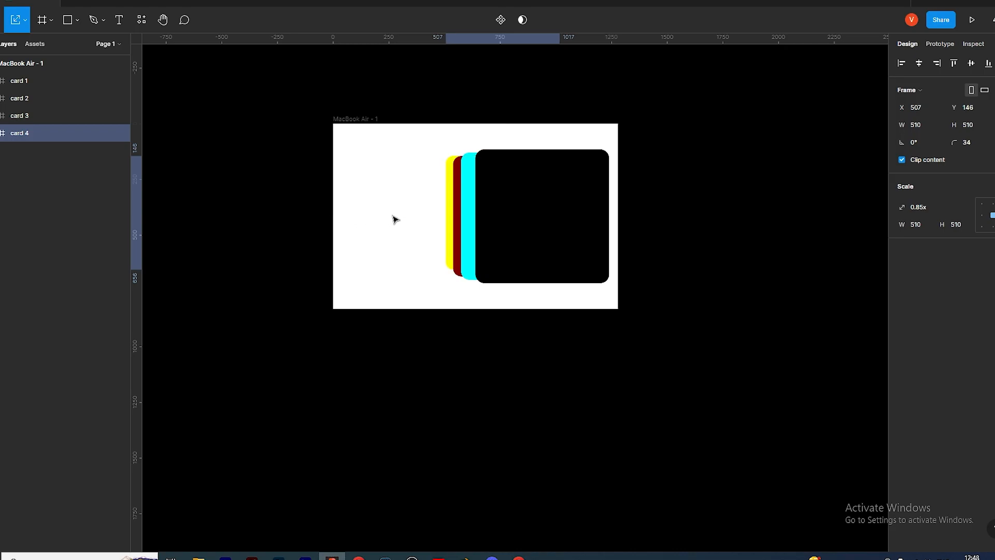
left_click(534, 387)
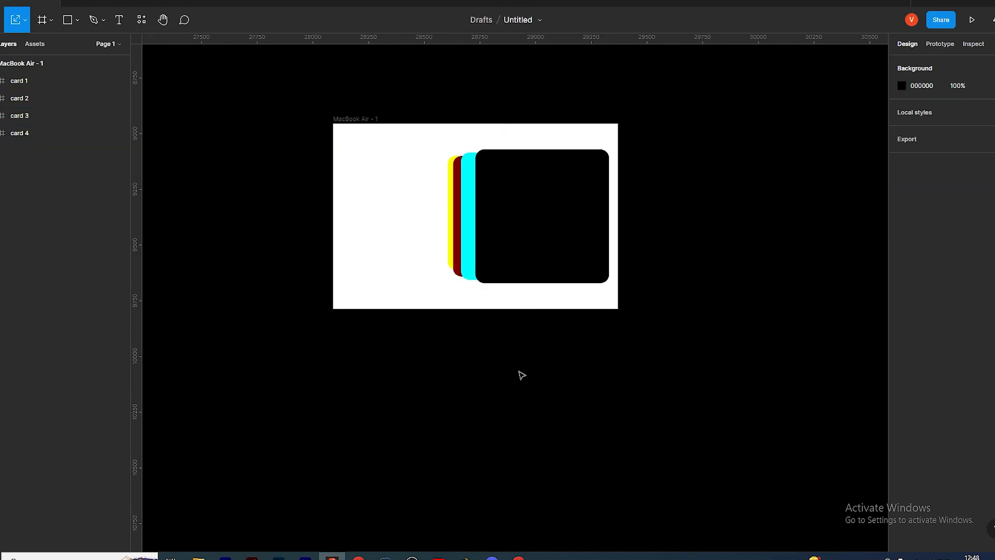
Change the MacBook Air - 1 frame's fill to dark brown 332626.
scroll(437, 186, "up", 3)
scroll(422, 189, "down", 1)
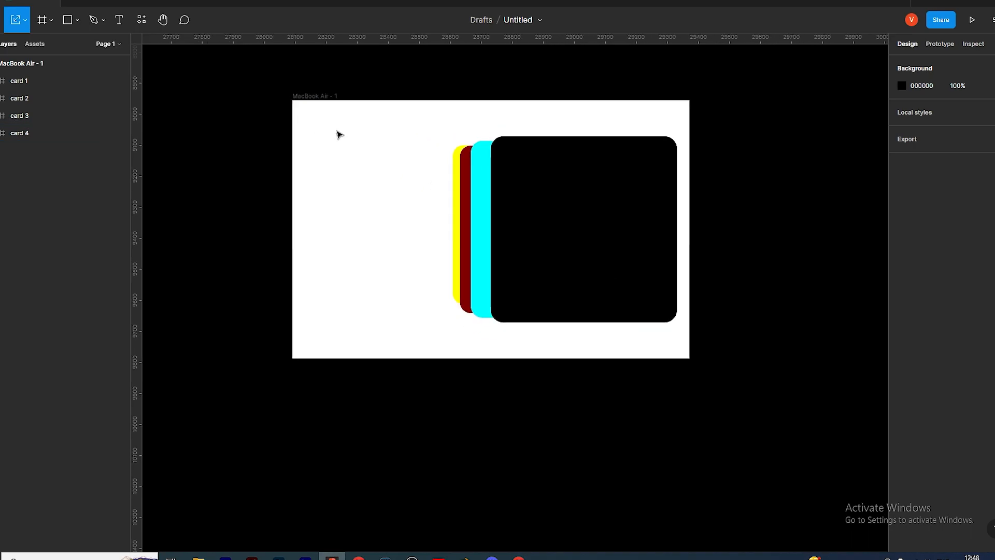
left_click(317, 96)
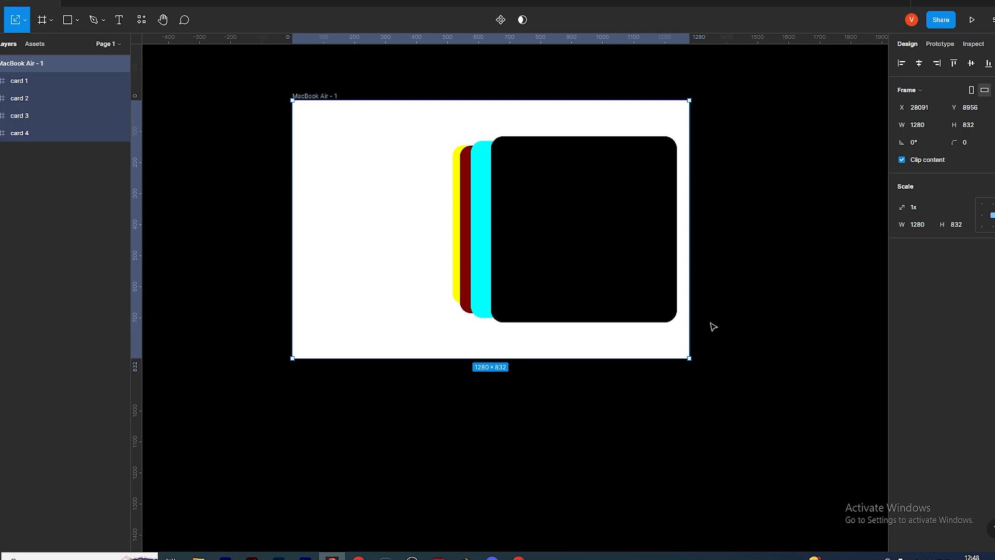
key("v")
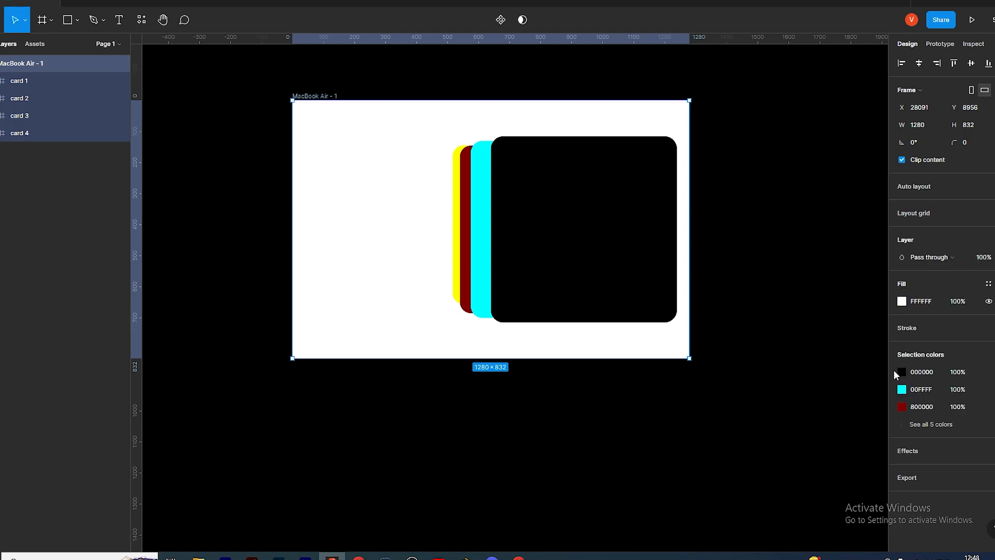
left_click(904, 301)
left_click(808, 347)
left_click_drag(809, 352, 791, 386)
left_click(751, 160)
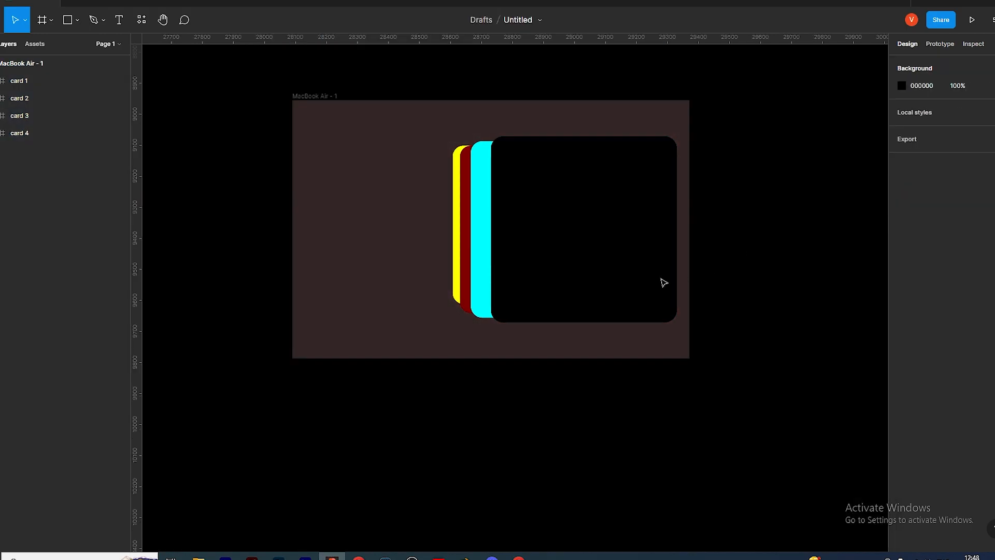
scroll(447, 151, "up", 2)
scroll(570, 254, "up", 2)
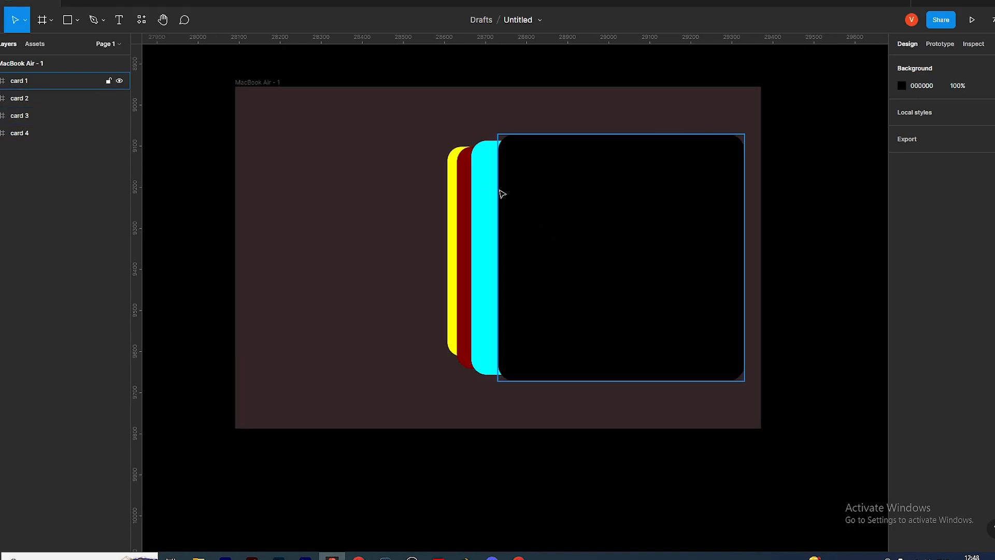
left_click(454, 223)
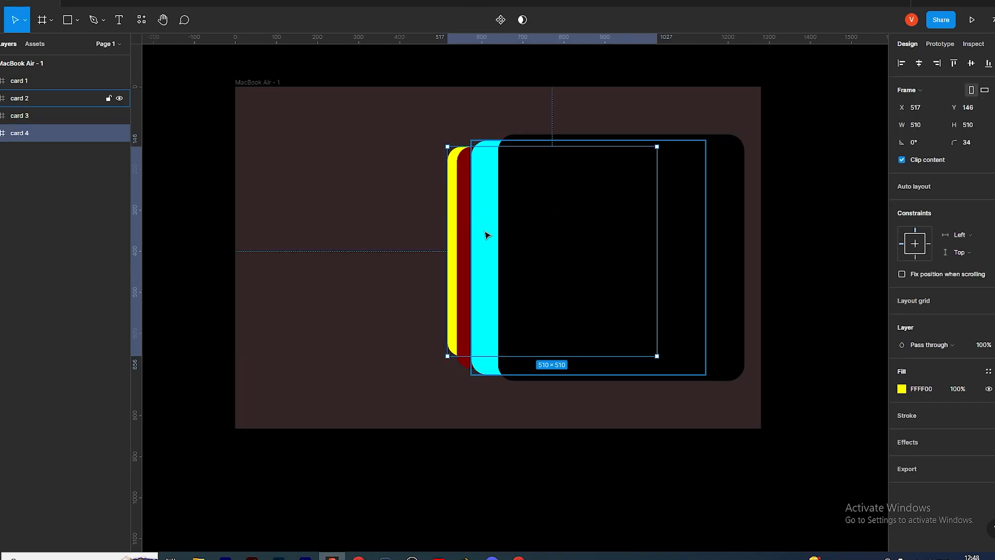
scroll(484, 233, "up", 2)
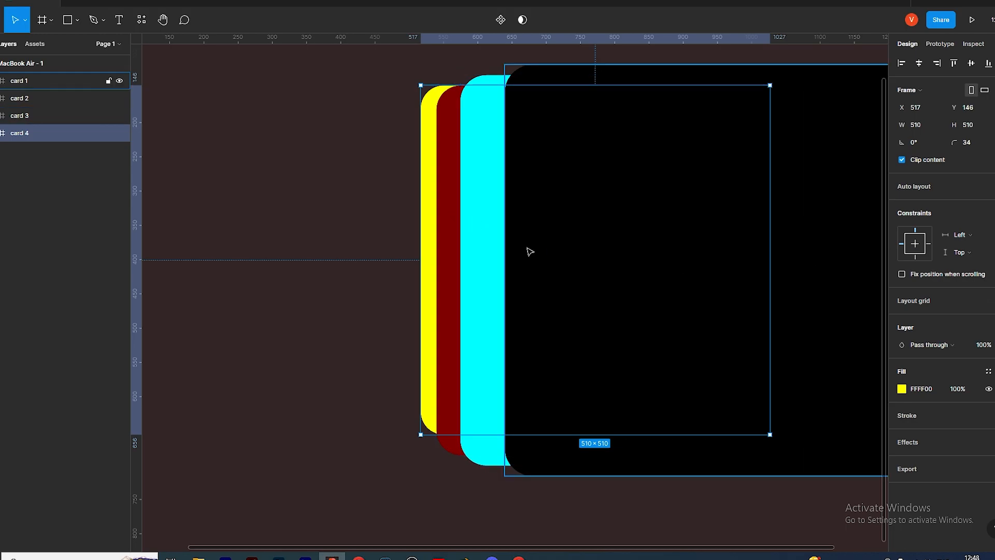
key("k")
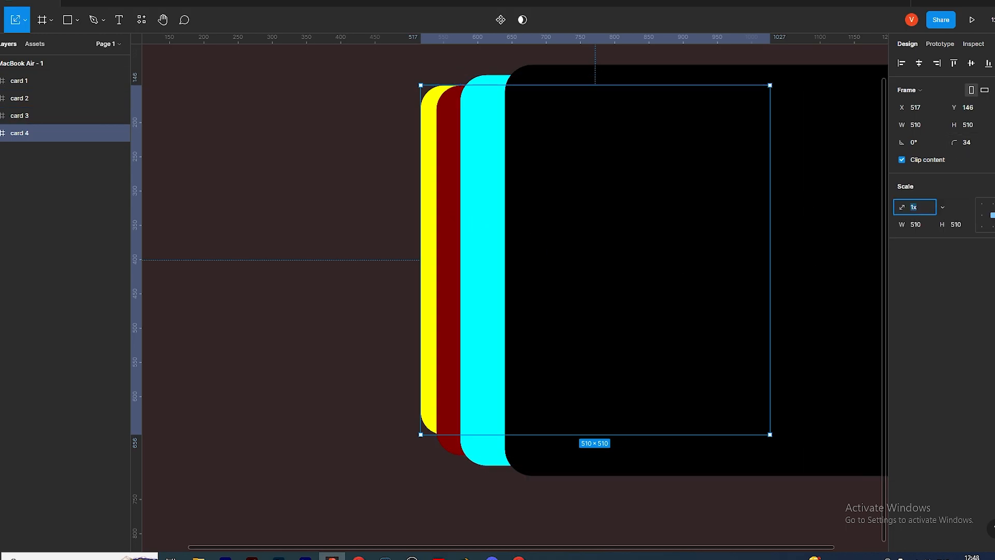
scroll(321, 140, "down", 2)
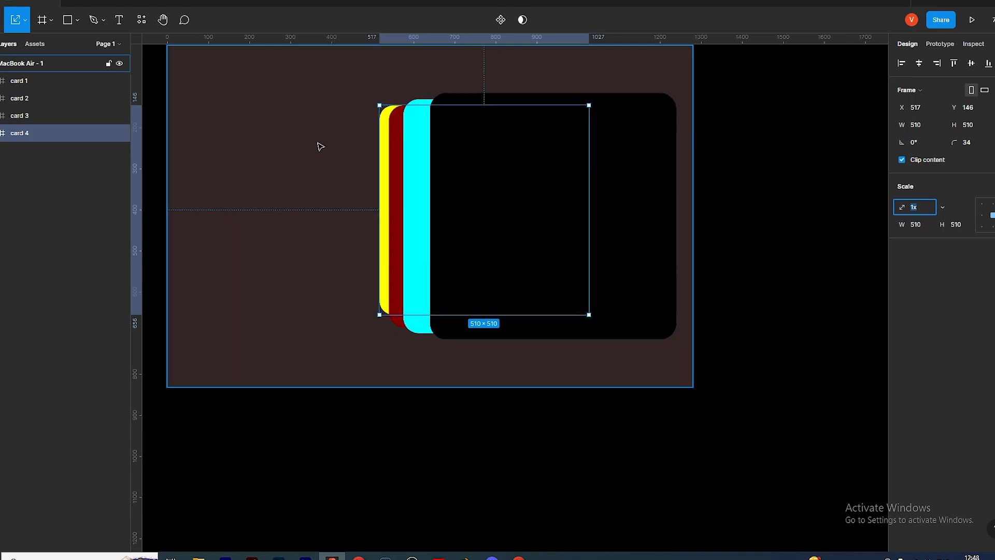
Align the neighbouring cards on their vertical centres, pair by pair, so that card 4 lines up with the rest.
left_click(420, 234)
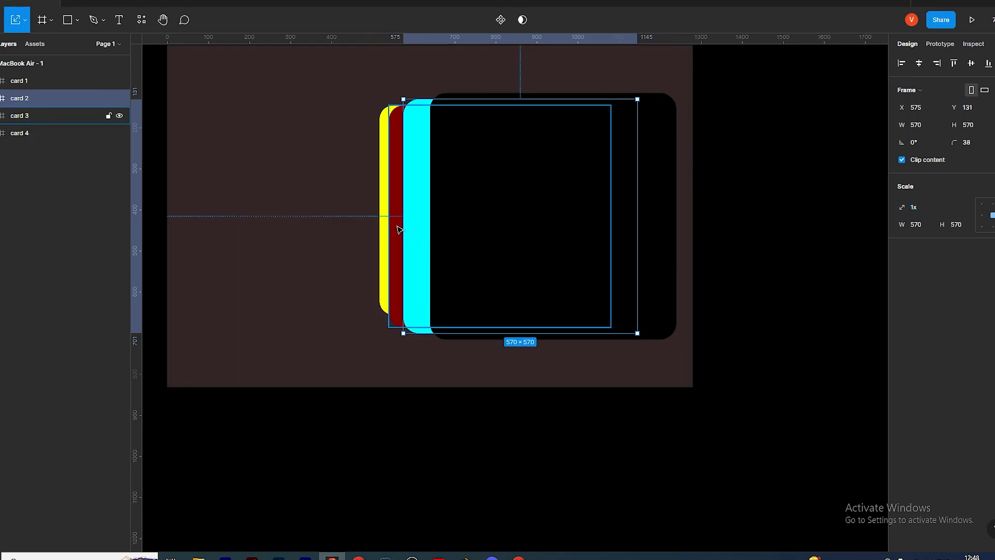
left_click(469, 214)
left_click(418, 206, "shift")
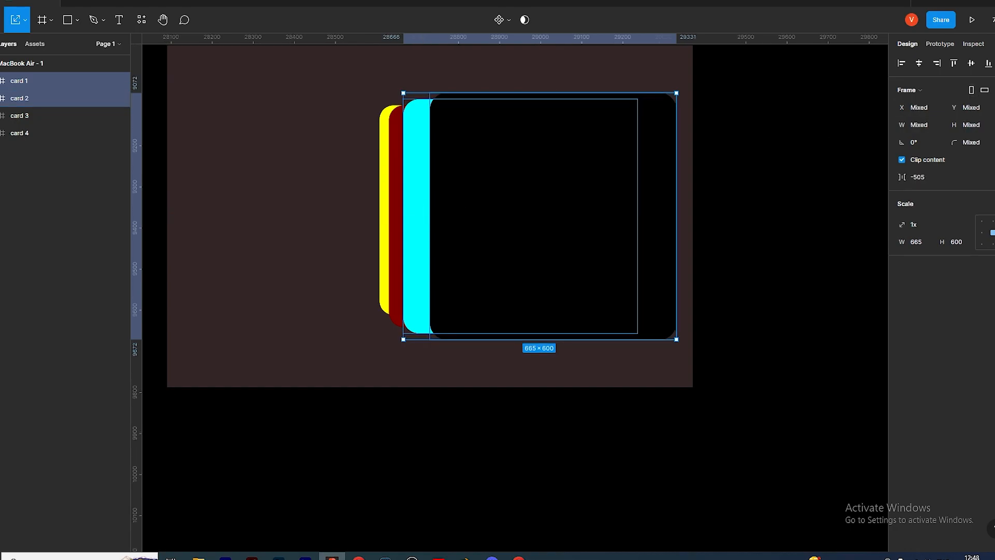
left_click(408, 174)
left_click(400, 177, "shift")
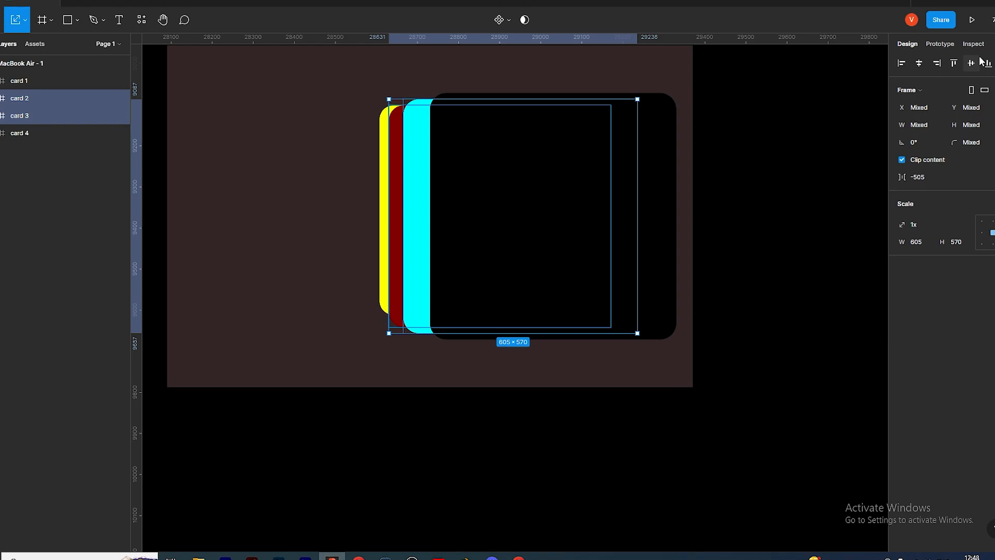
left_click(395, 186)
left_click(385, 187, "shift")
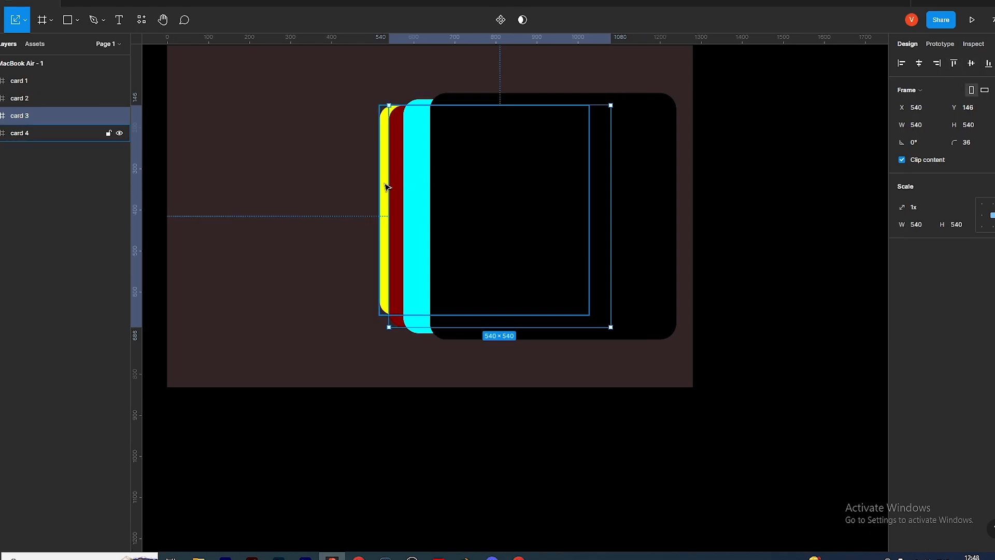
left_click(824, 151)
scroll(383, 150, "down", 3)
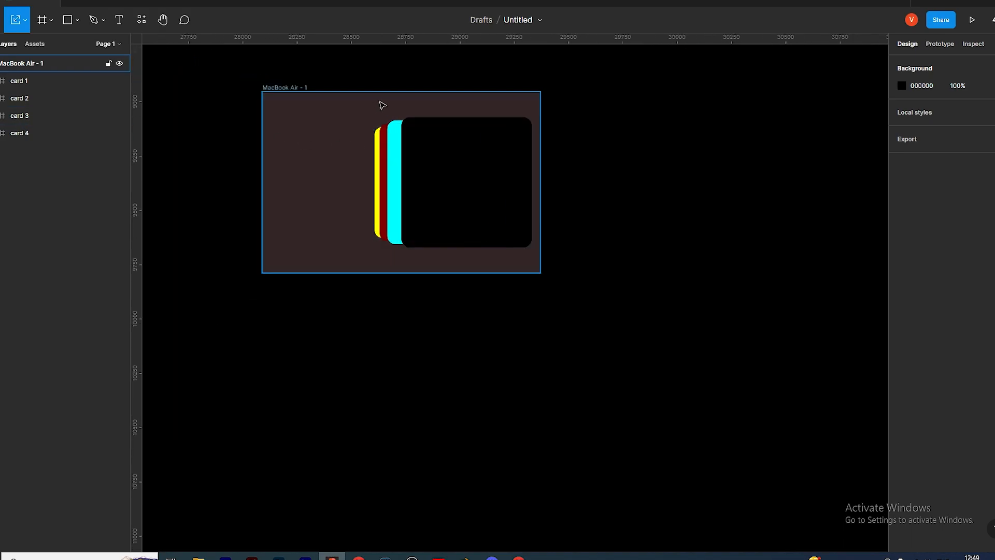
Try placing card 4 directly below card 1 in the layer order and clear the selection.
left_click_drag(649, 264, 541, 320)
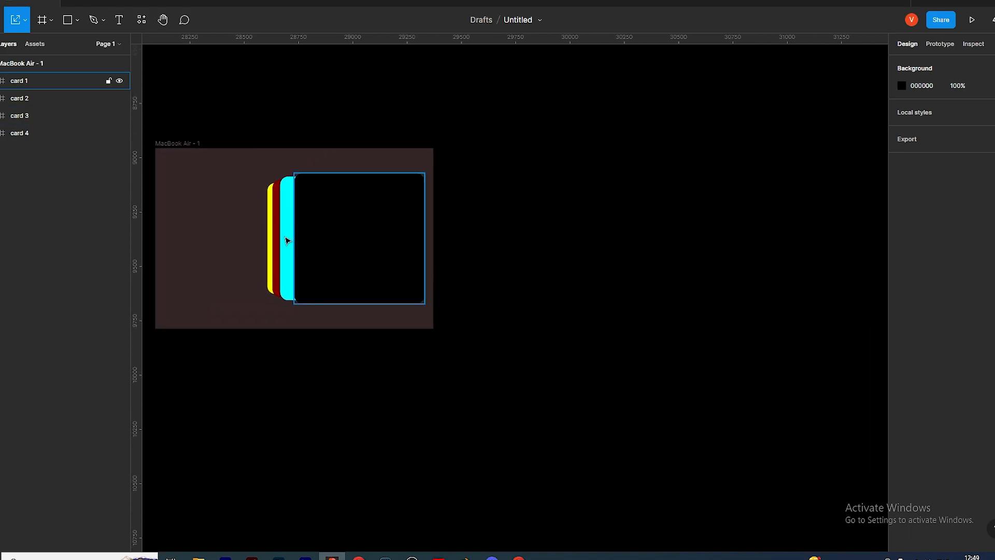
left_click_drag(58, 133, 47, 92)
left_click(50, 81)
left_click(54, 98)
left_click(58, 115)
left_click(61, 133)
key("Escape")
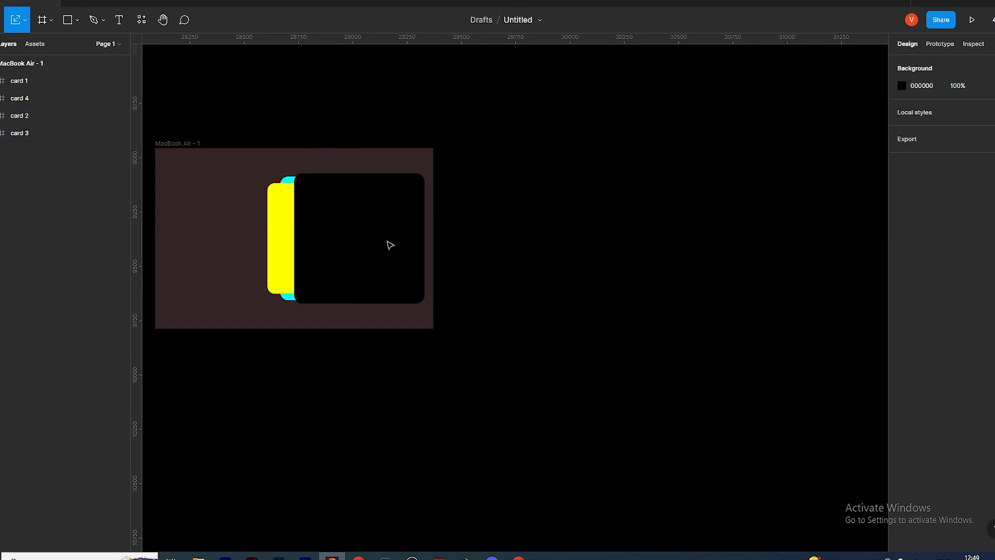
Cycle the selection to card 4, return it below card 3 in the layer order and deselect it.
scroll(649, 227, "left", 5)
key("Tab")
key("Tab")
key("Tab")
key("Tab")
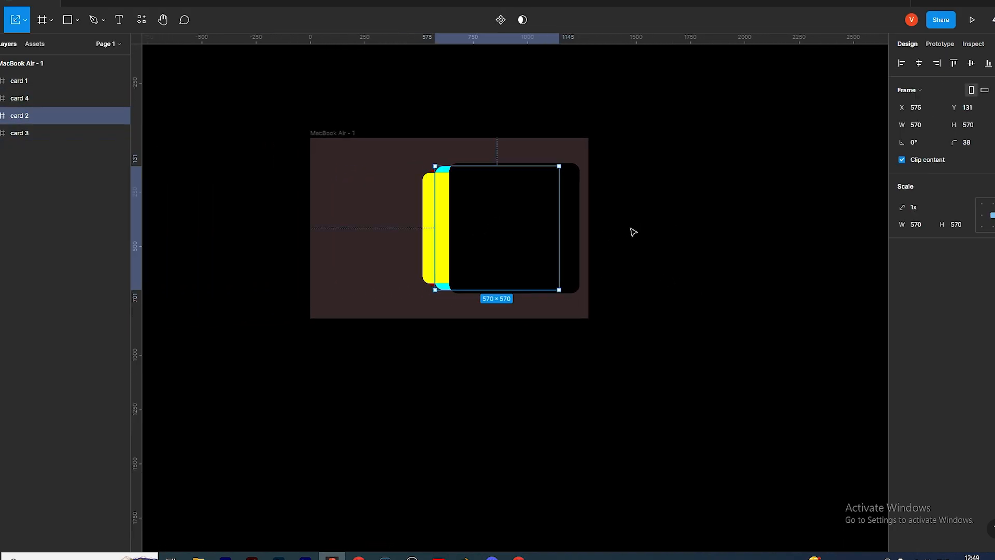
key("shift+Tab")
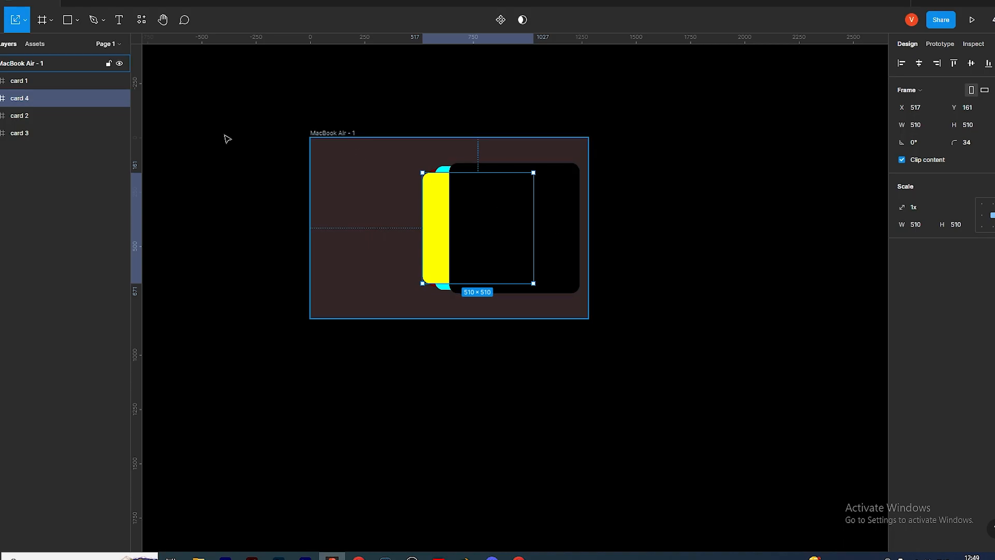
left_click_drag(27, 137, 28, 142)
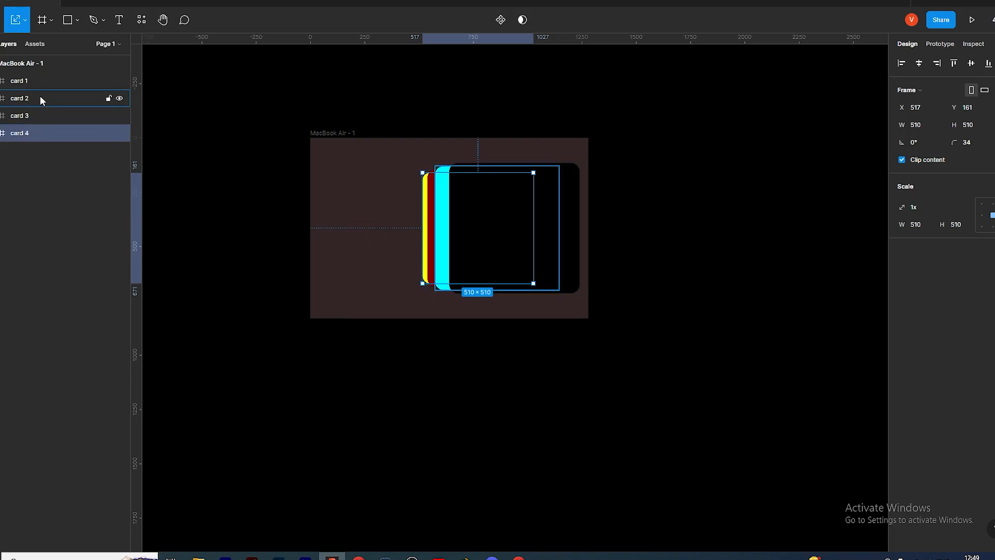
left_click(757, 335)
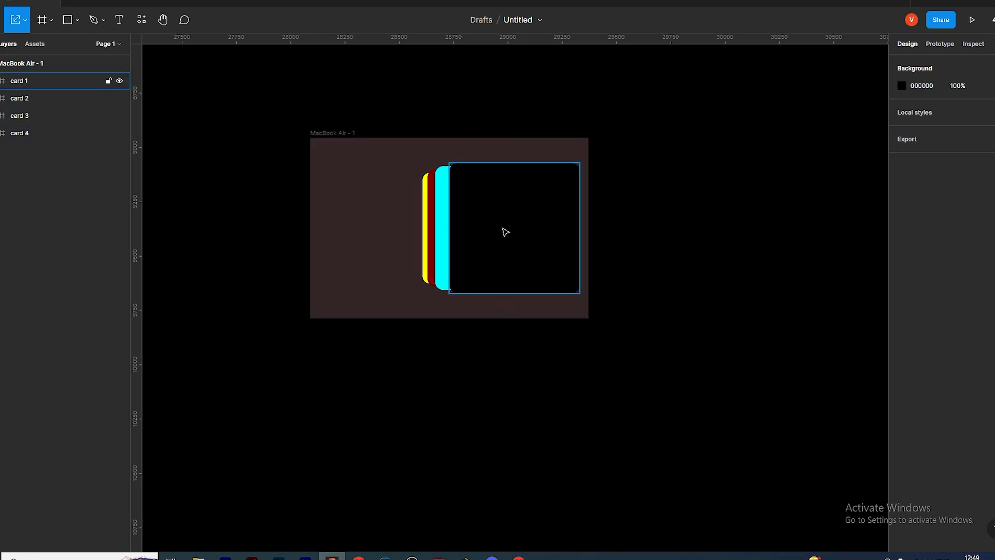
Move the MacBook Air - 1 frame to X 27362, Y 8733 and select its four cards.
left_click_drag(332, 135, 174, 87)
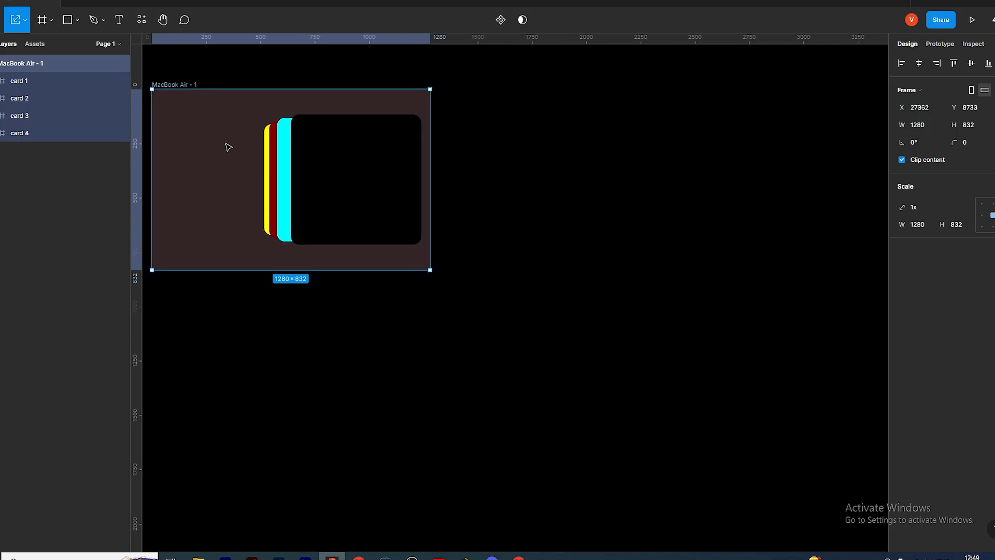
left_click(228, 147)
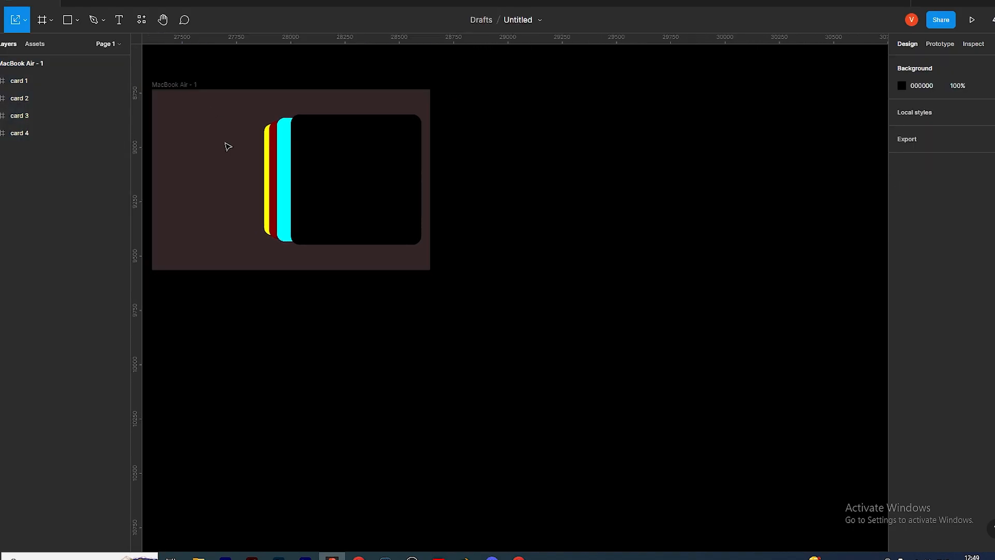
left_click_drag(179, 151, 389, 182)
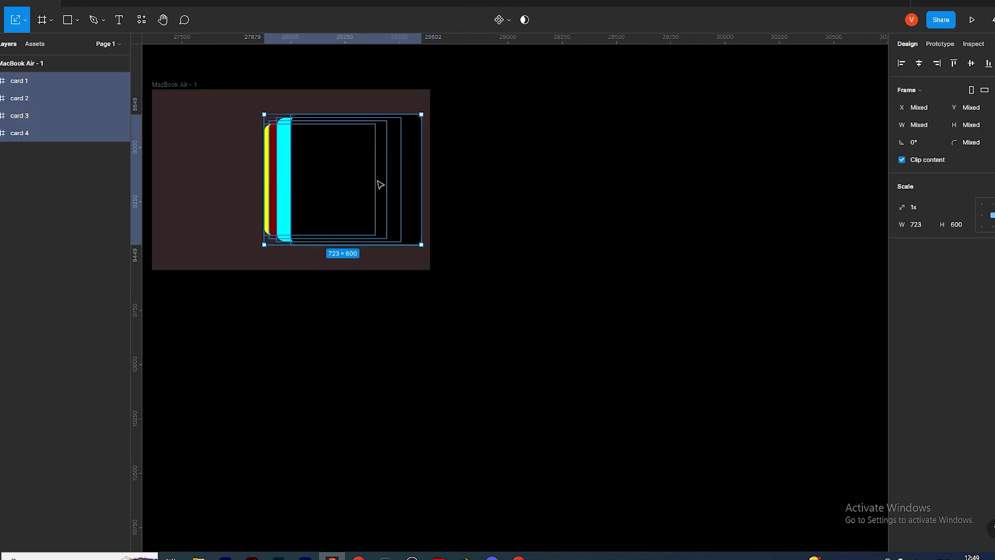
Duplicate the MacBook Air - 1 frame with its cards to the right at X 29078, Y 8733.
left_click(178, 85)
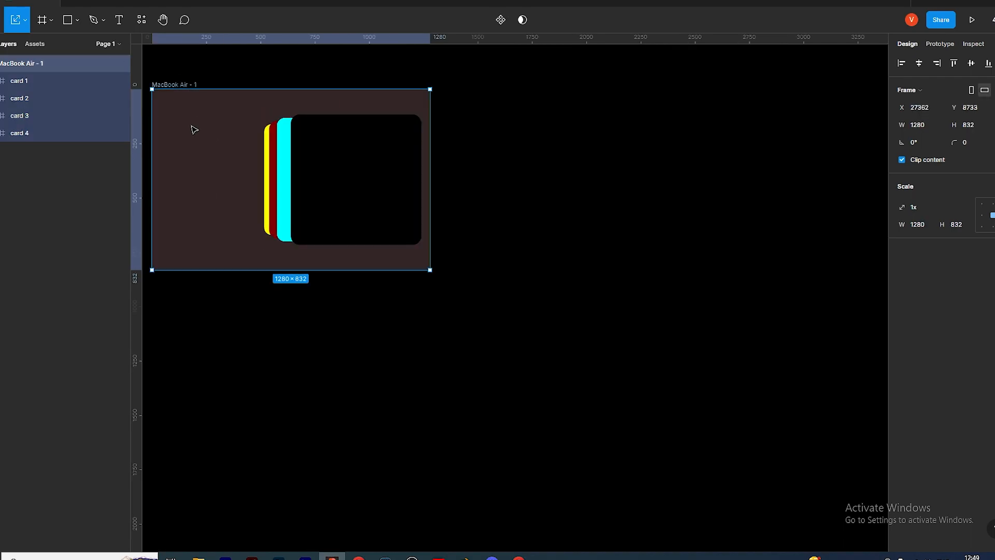
key("v")
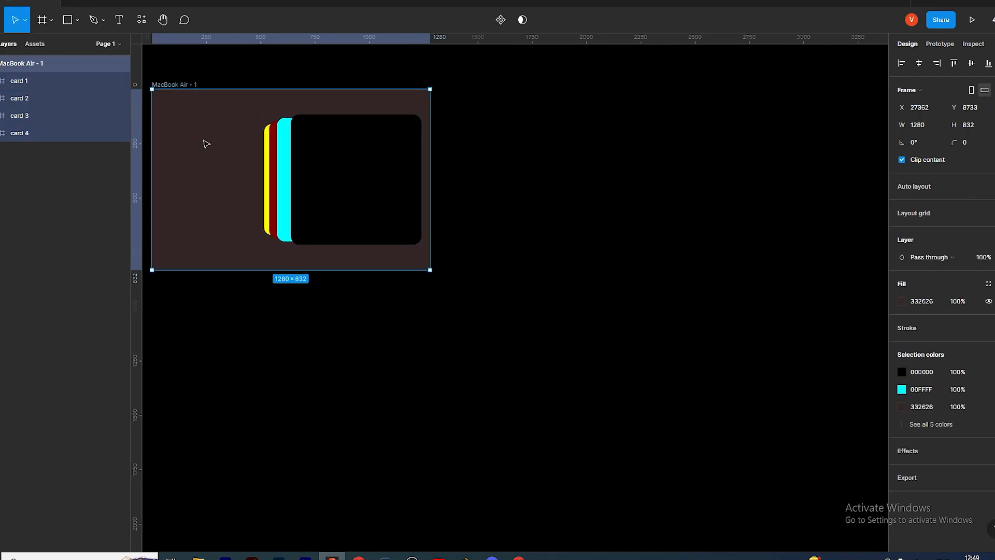
left_click_drag(217, 147, 578, 192)
scroll(642, 421, "up", 3)
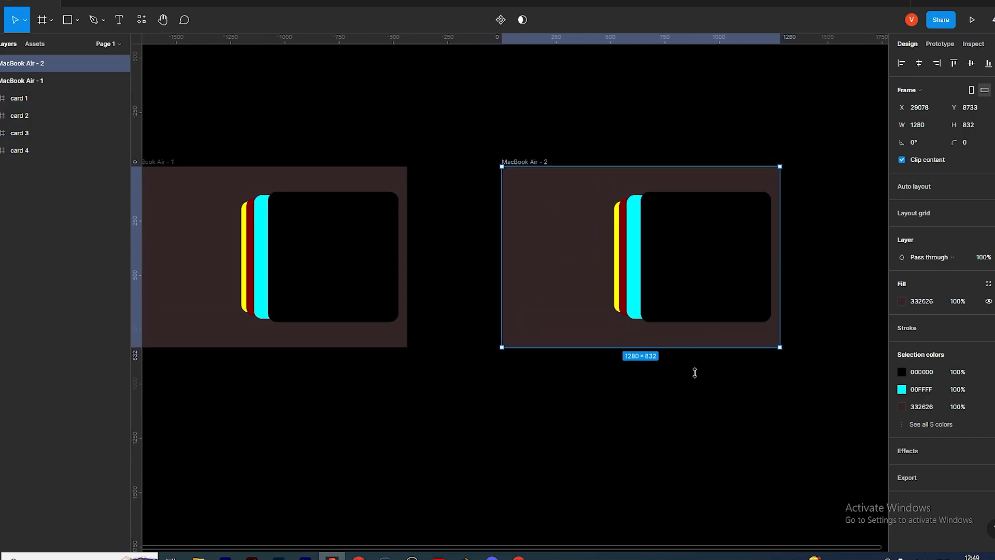
scroll(575, 419, "right", 6)
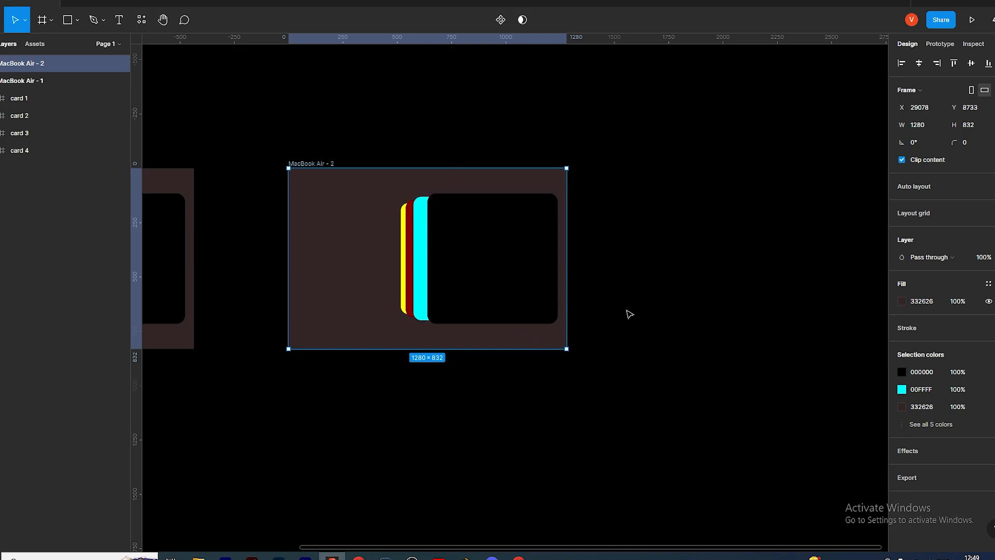
Move card 1 in the MacBook Air - 2 frame horizontally out past the frame's right edge to X 1350, Y 116.
scroll(493, 319, "up", 3, "ctrl")
left_click(482, 232)
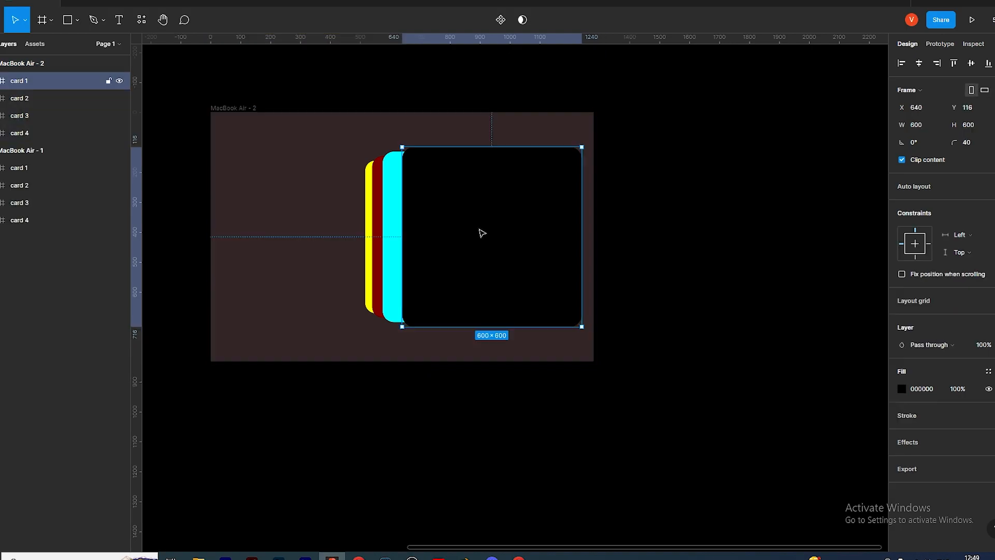
key("shift+Right")
key("shift+Right")
key("shift+Right")
key("shift+Right")
key("shift+Right")
key("shift+Right")
key("shift+Right")
key("shift+Right")
key("shift+Right")
key("shift+Right")
key("shift+Right")
key("shift+Right")
key("shift+Right")
key("shift+Right")
key("shift+Right")
key("shift+Right")
key("shift+Right")
key("shift+Right")
key("shift+Right")
key("shift+Right")
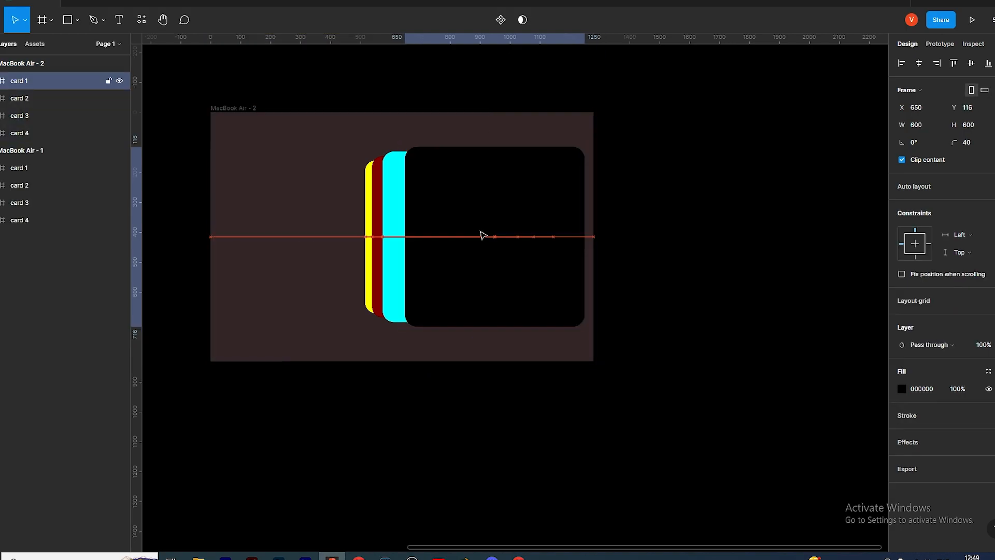
key("shift+Right")
key("shift+Right")
key("shift+Right")
key("shift+Right")
key("shift+Right")
key("shift+Right")
key("shift+Right")
key("shift+Right")
key("shift+Right")
key("shift+Right")
key("shift+Right")
key("shift+Right")
key("shift+Right")
key("shift+Right")
key("shift+Right")
key("shift+Right")
key("shift+Right")
key("shift+Right")
key("shift+Right")
key("shift+Right")
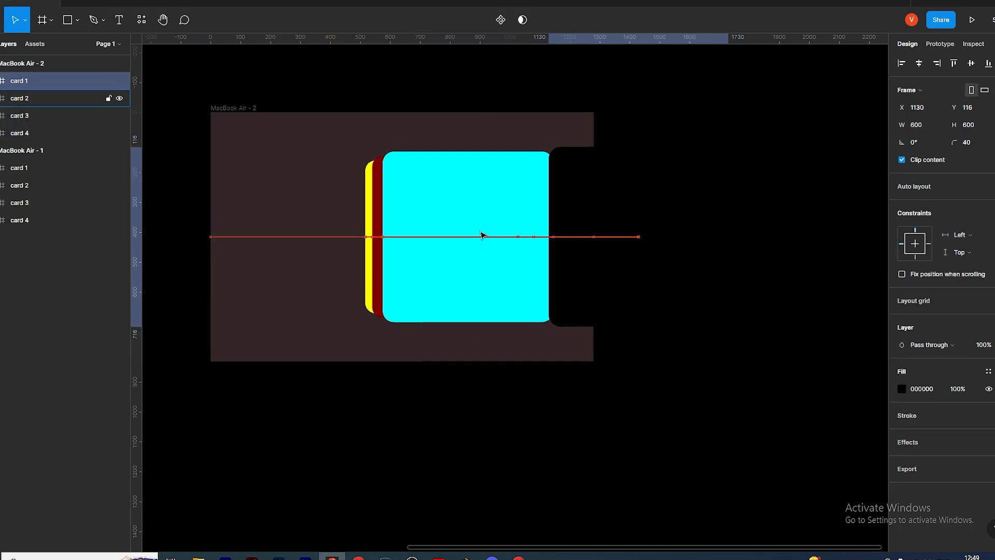
key("shift+Right")
key("shift+Right")
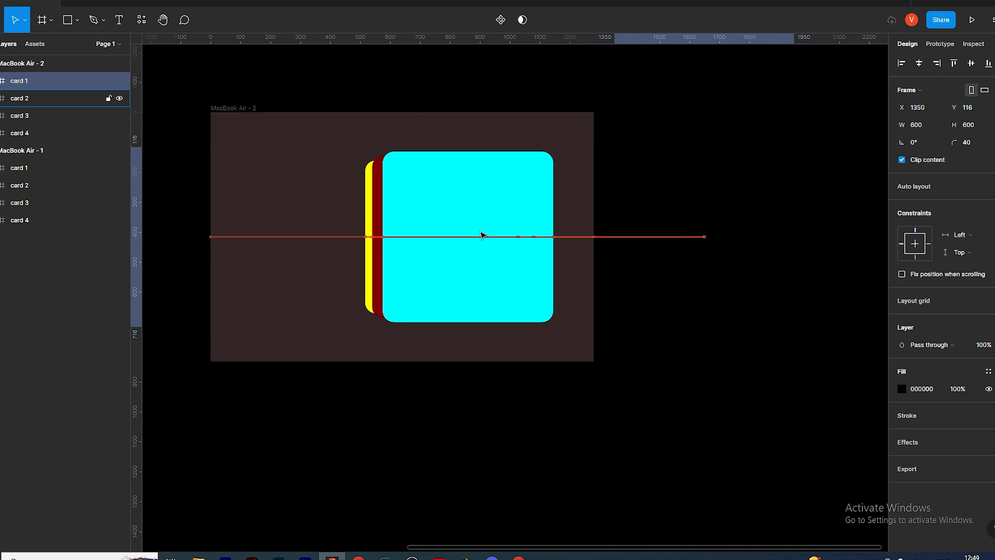
Turn off content clipping on the MacBook Air - 2 frame and select its card 1 outside the frame.
scroll(563, 203, "up", 3)
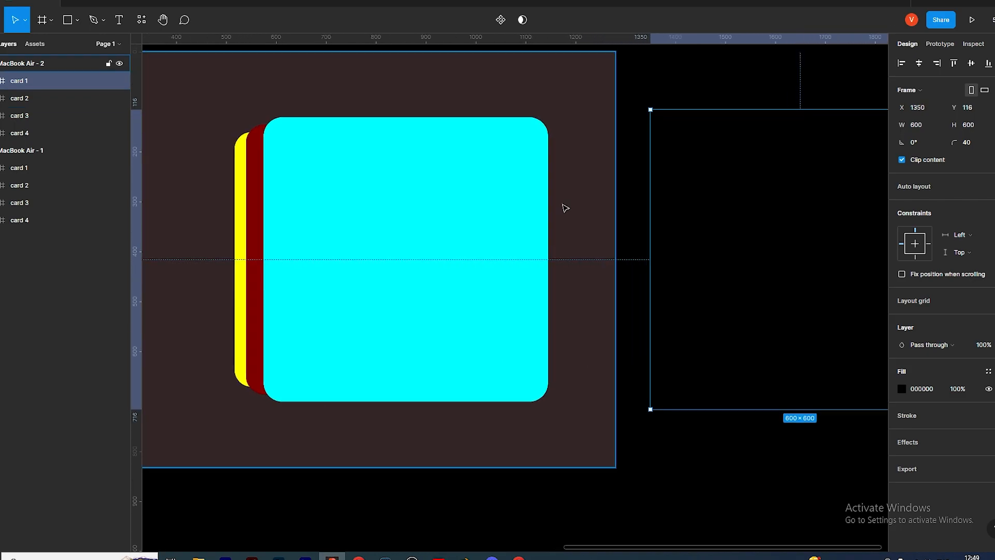
scroll(582, 240, "up", 2)
scroll(580, 240, "down", 2)
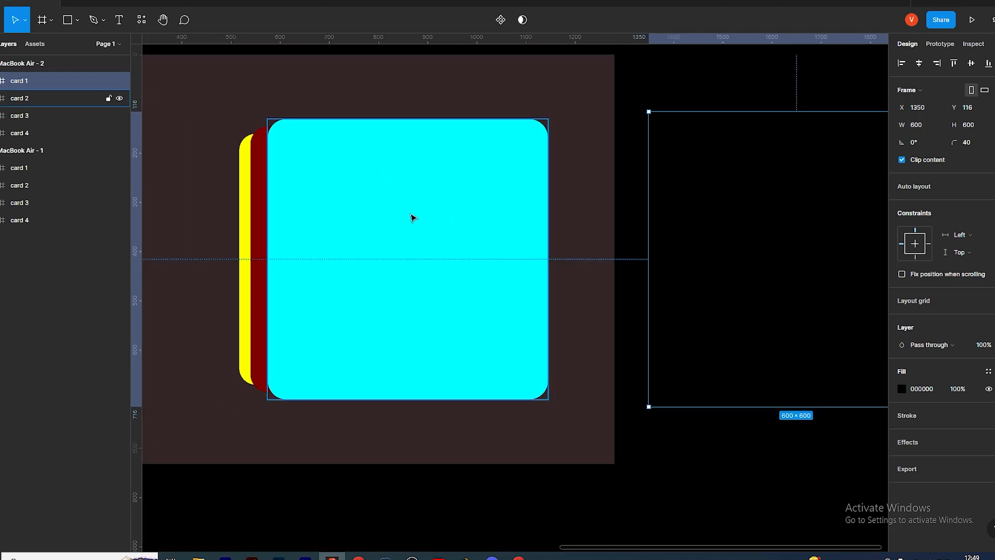
left_click(434, 174)
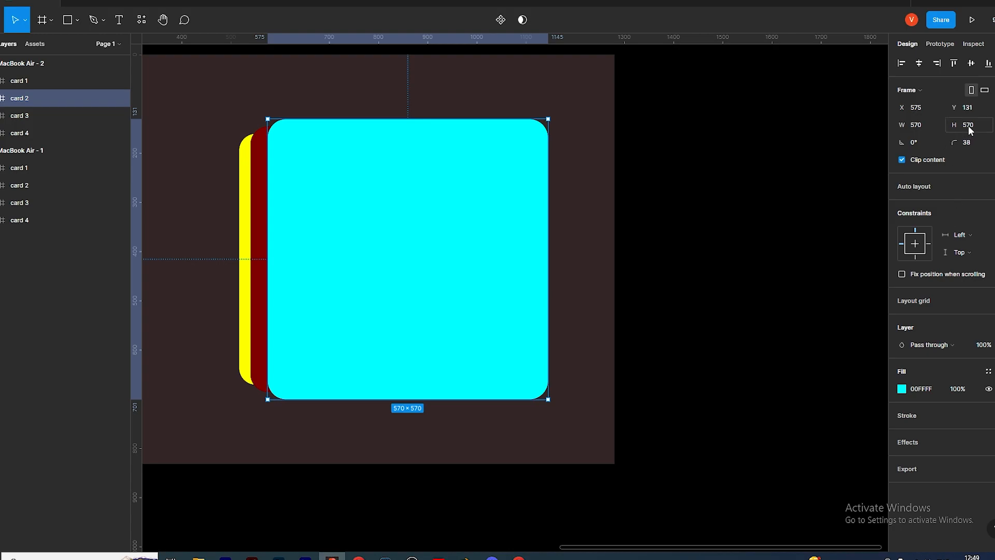
left_click(746, 232)
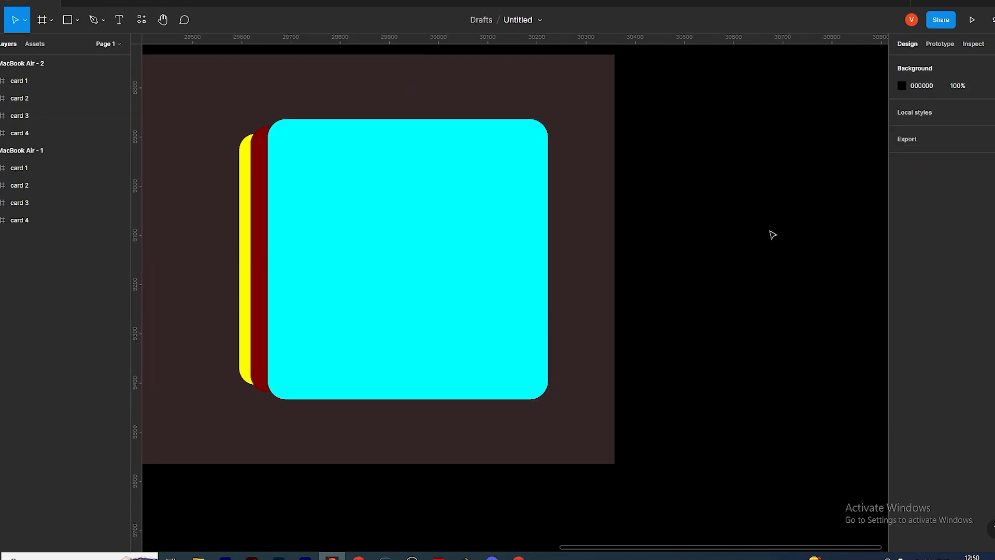
left_click_drag(771, 289, 723, 236)
left_click(396, 134)
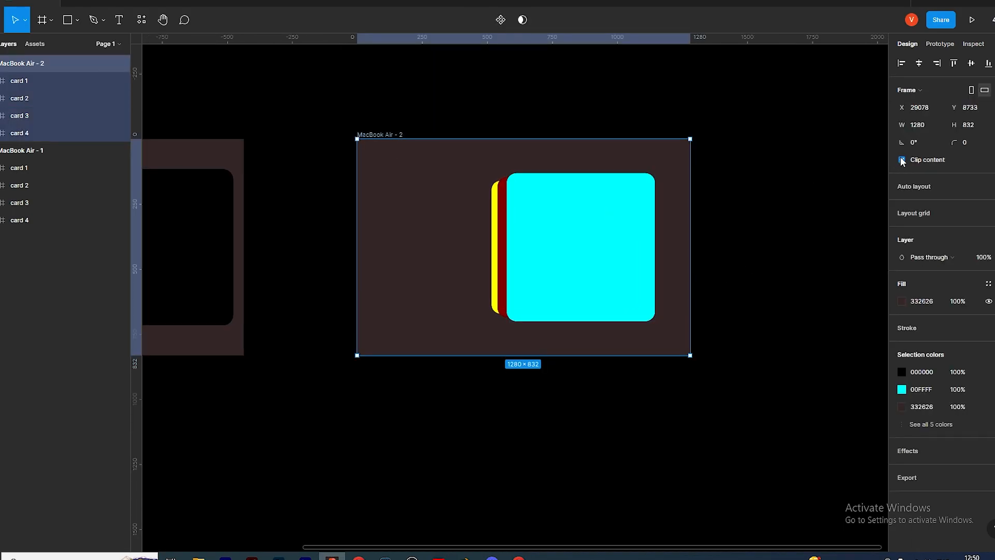
left_click(824, 272)
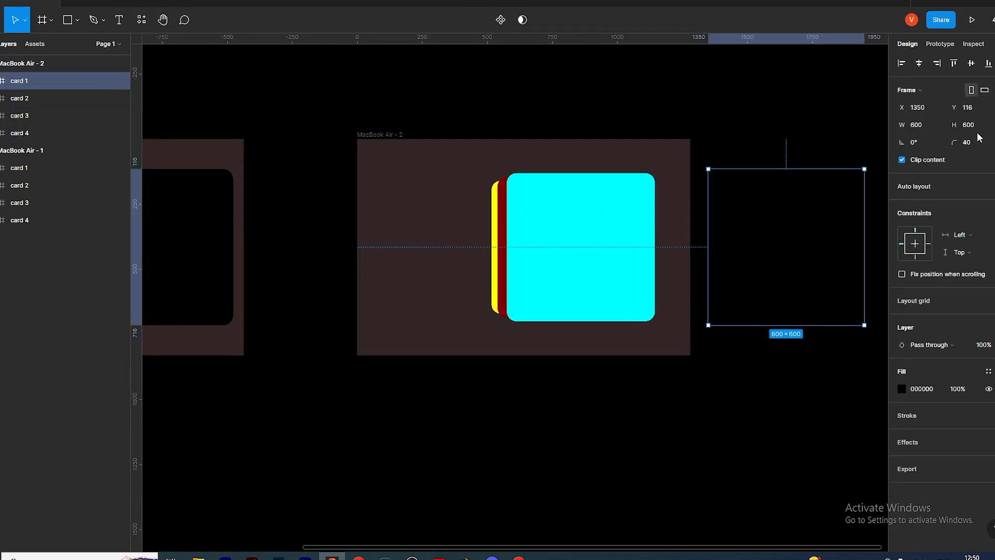
Resize card 2 in MacBook Air - 2 to 600 × 600 and move it to X 640, Y 116.
left_click(651, 226)
left_click(985, 124)
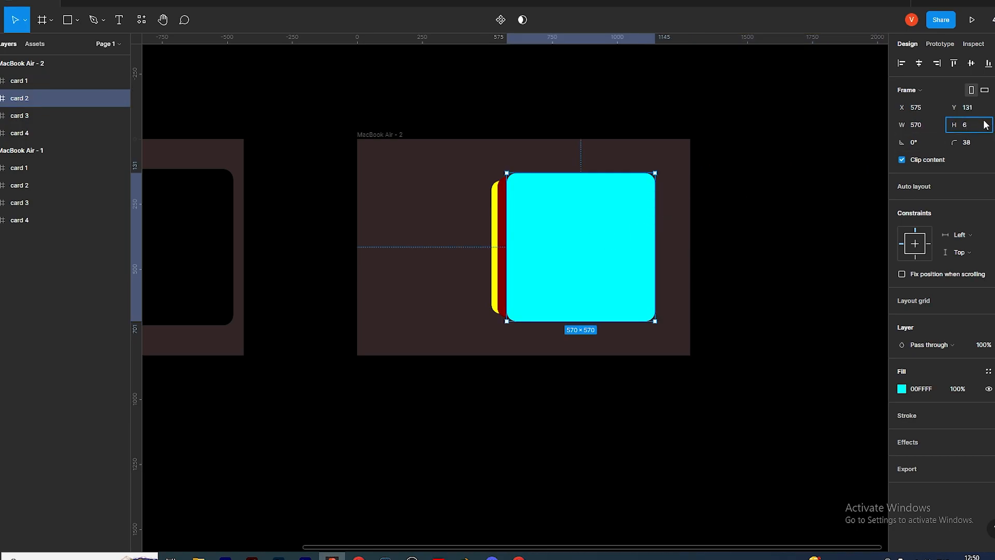
key("Return")
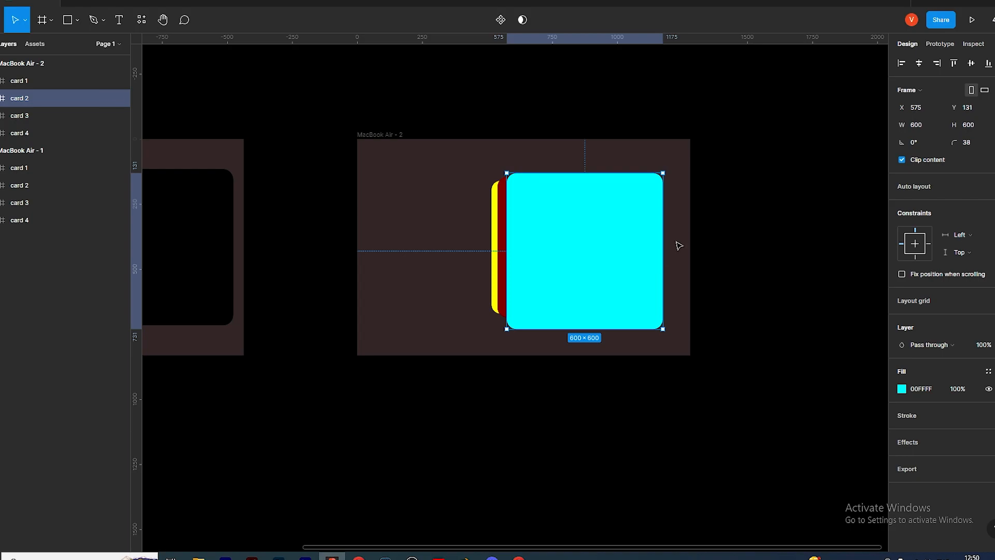
left_click_drag(608, 268, 654, 259)
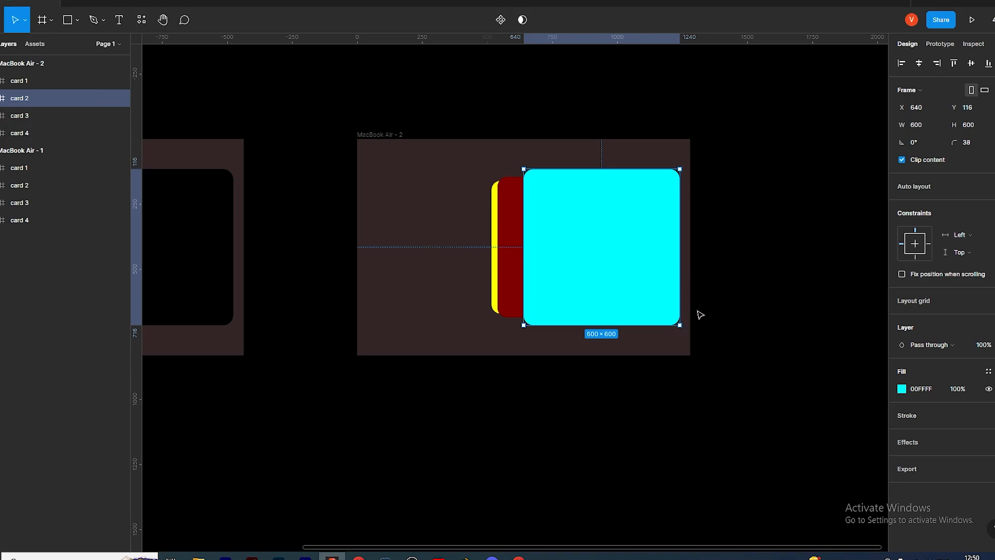
key("alt")
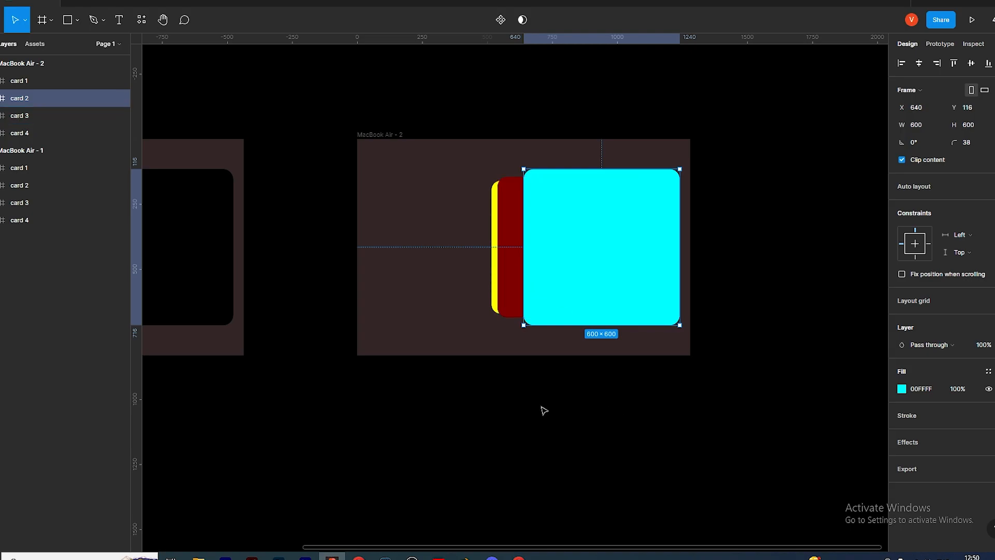
left_click(509, 264, "shift")
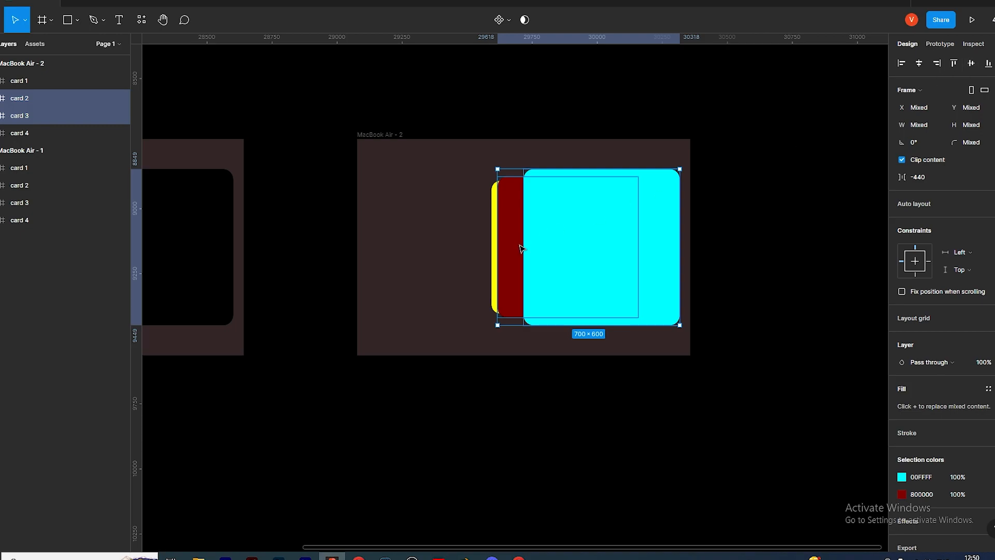
left_click(559, 394)
scroll(487, 303, "down", 5)
left_click(543, 301)
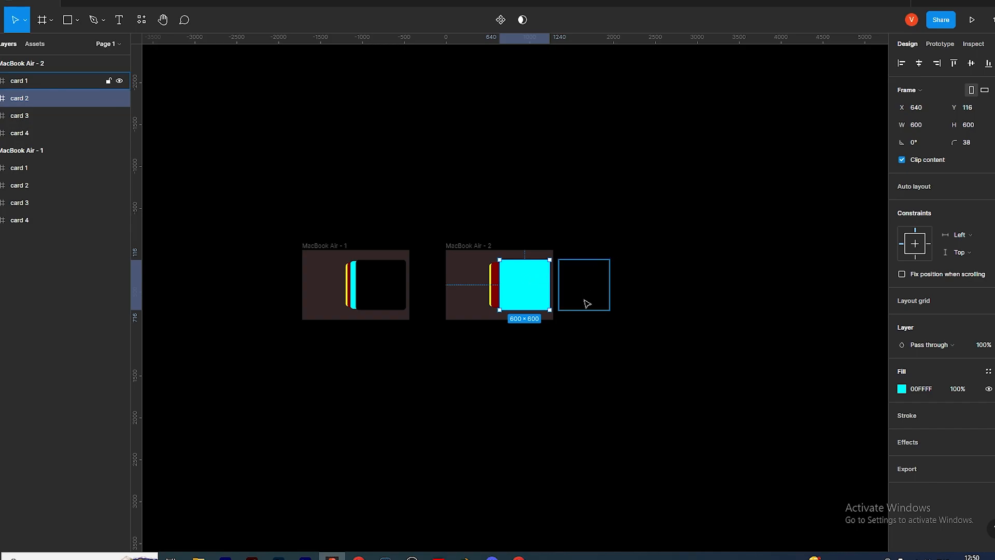
scroll(587, 303, "up", 3)
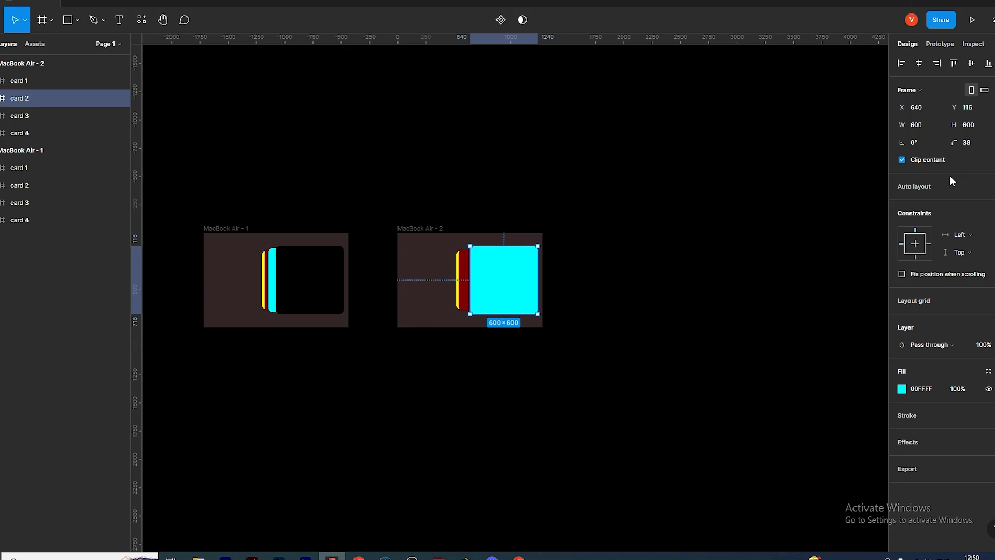
Try resizing the MacBook Air - 2 frame to fit its contents, and undo it.
left_click(409, 228)
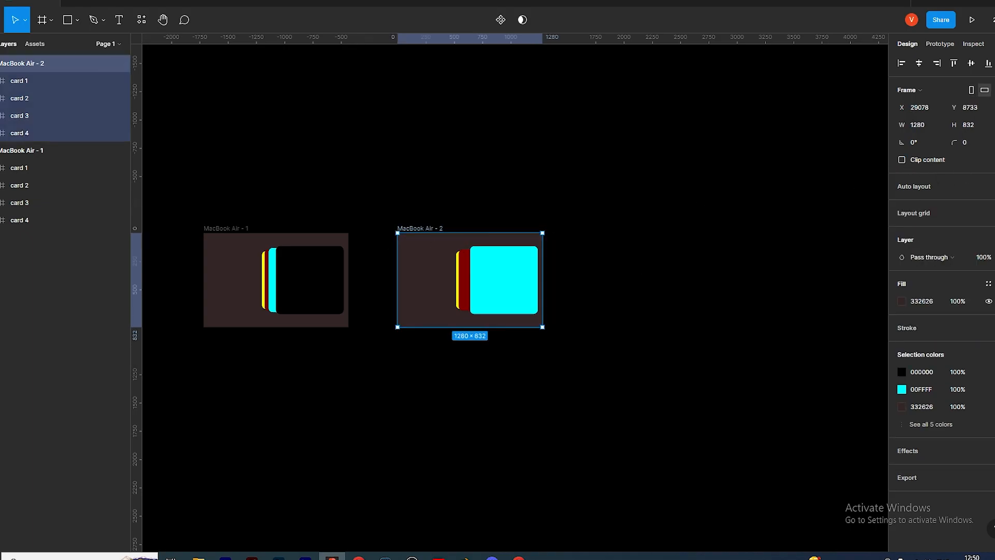
key("ctrl+alt+shift+r")
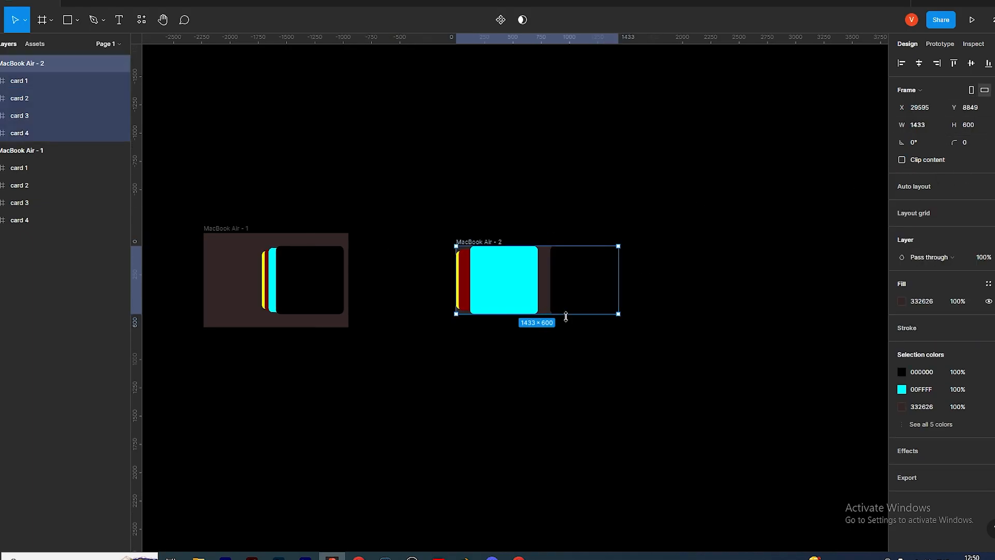
key("ctrl+z")
key("ctrl+z")
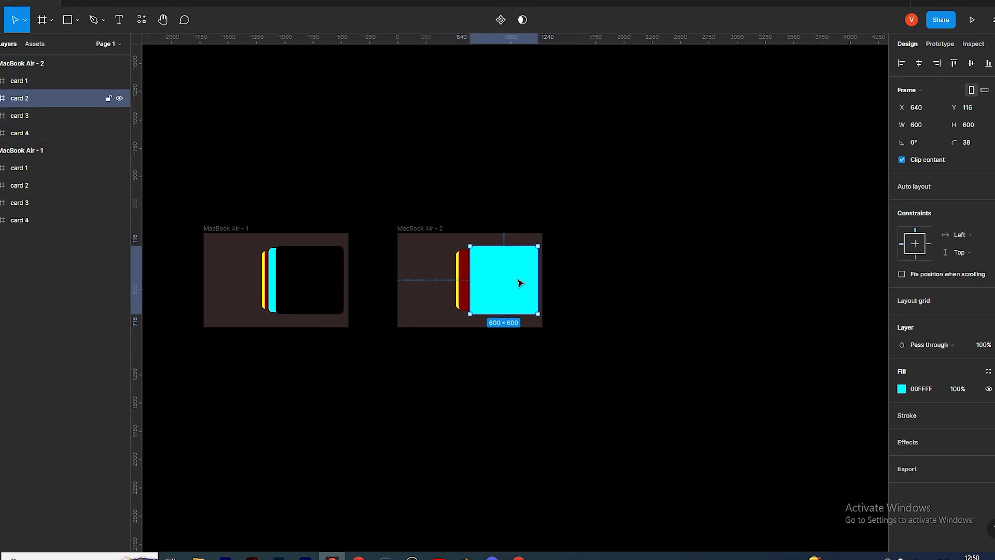
left_click(589, 282, "shift")
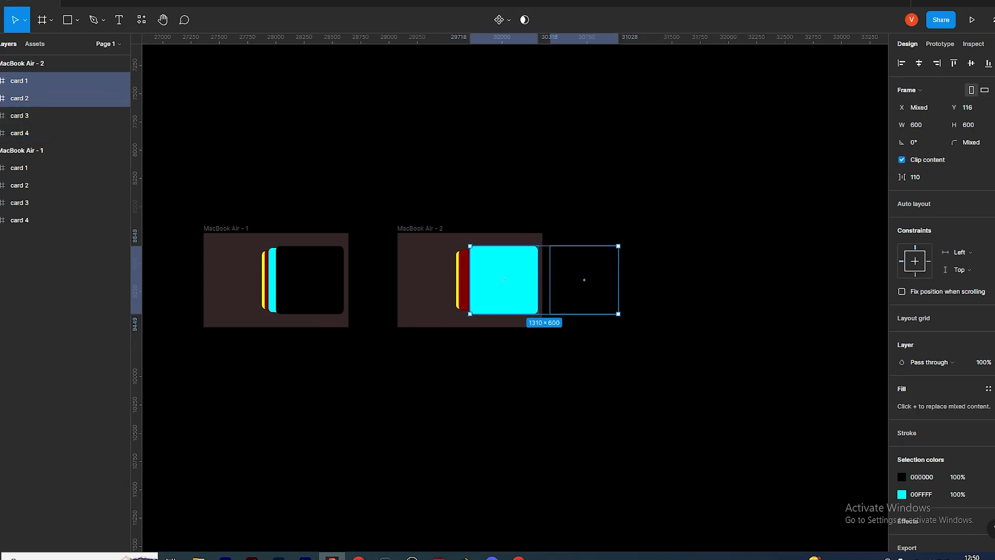
left_click(660, 378)
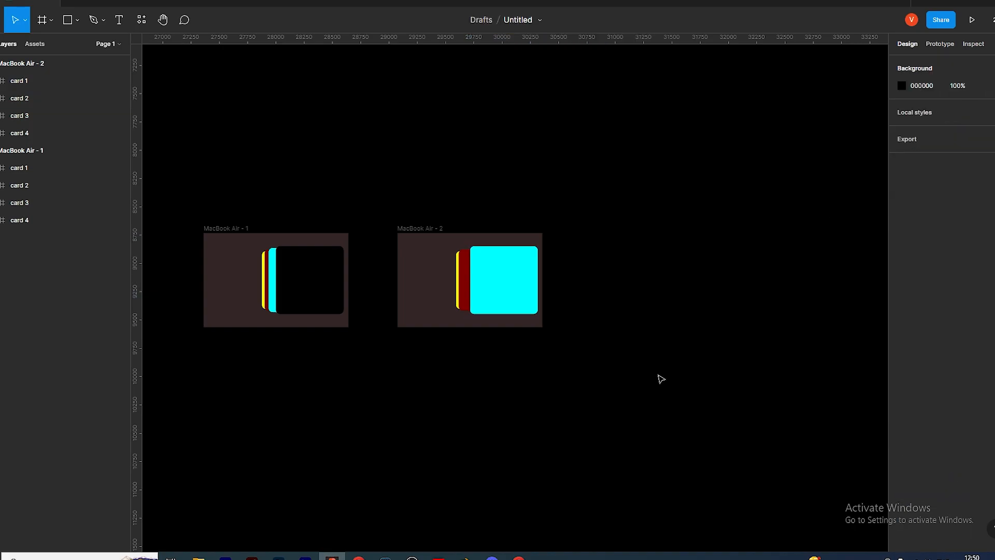
left_click(531, 290)
left_click(586, 275)
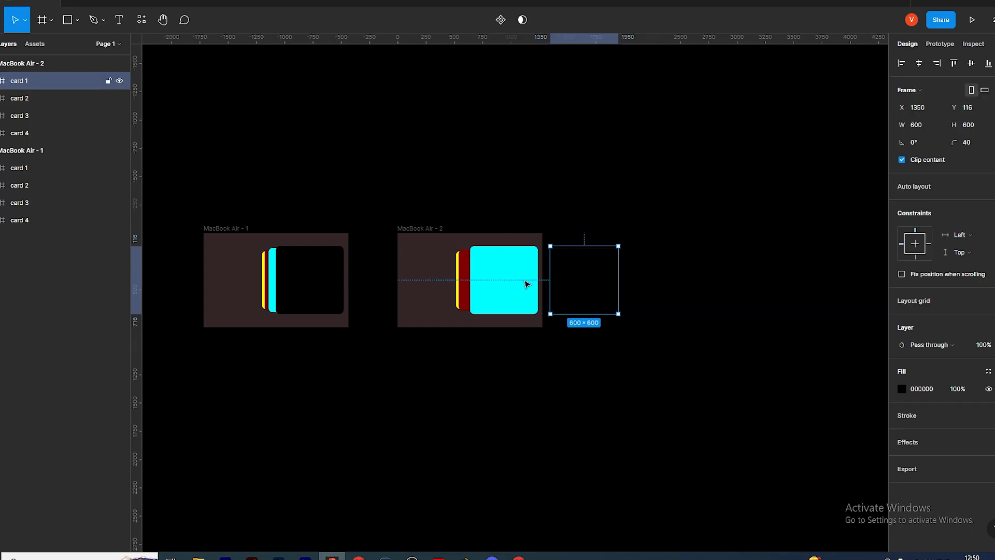
left_click(465, 274)
left_click(528, 281)
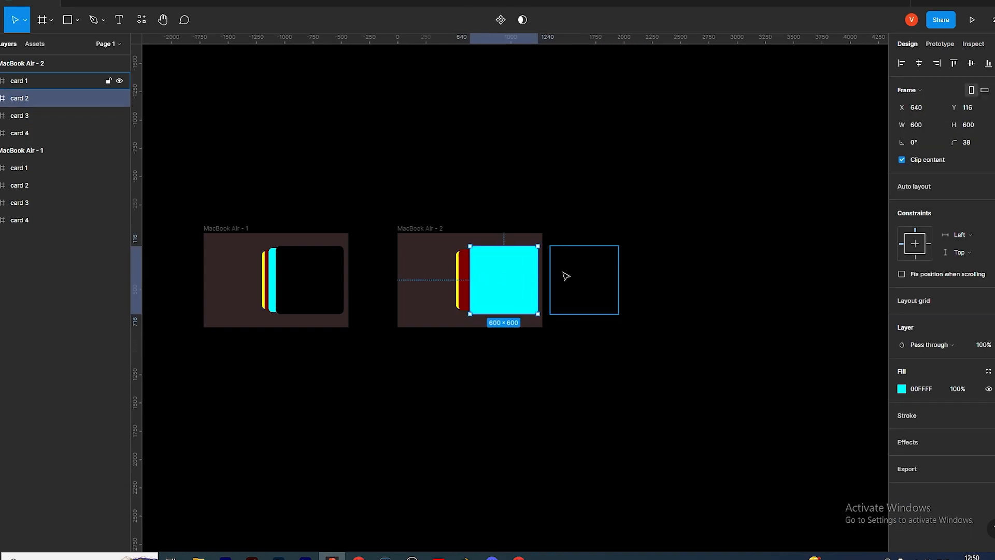
left_click(580, 271, "shift")
left_click(575, 357)
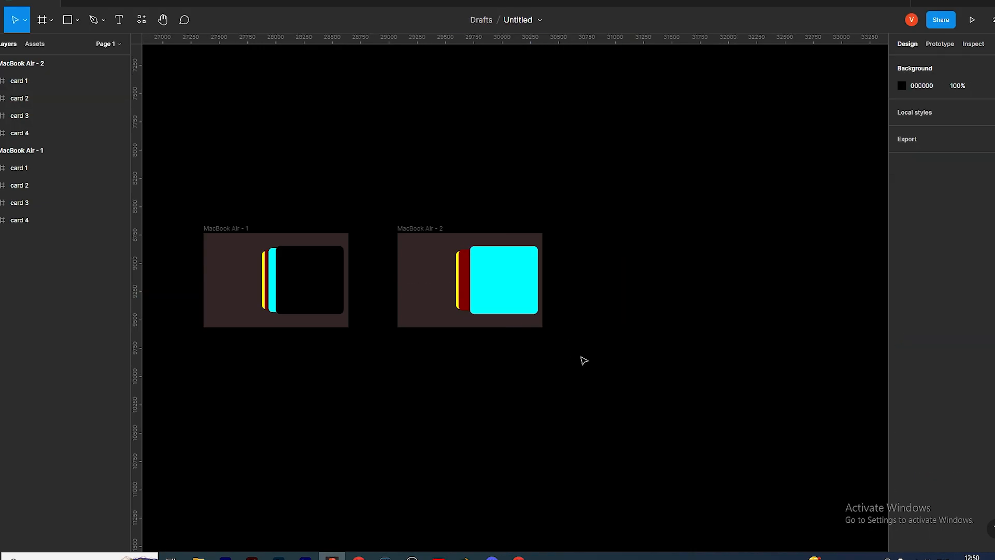
Delete the MacBook Air - 2 frame together with its four cards.
scroll(605, 350, "down", 5)
scroll(605, 350, "up", 4)
left_click_drag(638, 378, 441, 184)
key("Delete")
left_click_drag(669, 341, 511, 151)
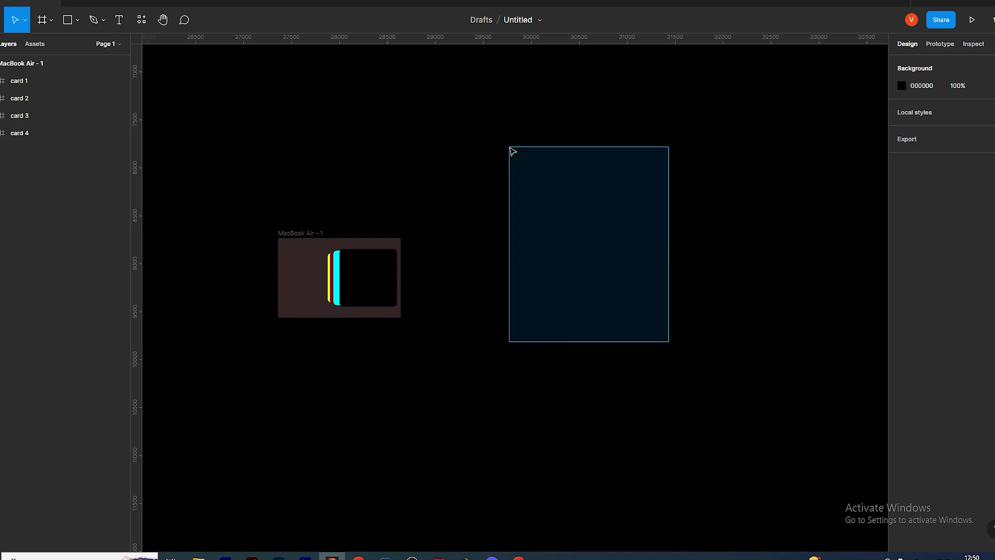
left_click_drag(709, 354, 437, 139)
Wrap the four cards of MacBook Air - 1 in one frame and duplicate MacBook Air - 1 to X 29377, Y 8733.
left_click(349, 283)
left_click(78, 134)
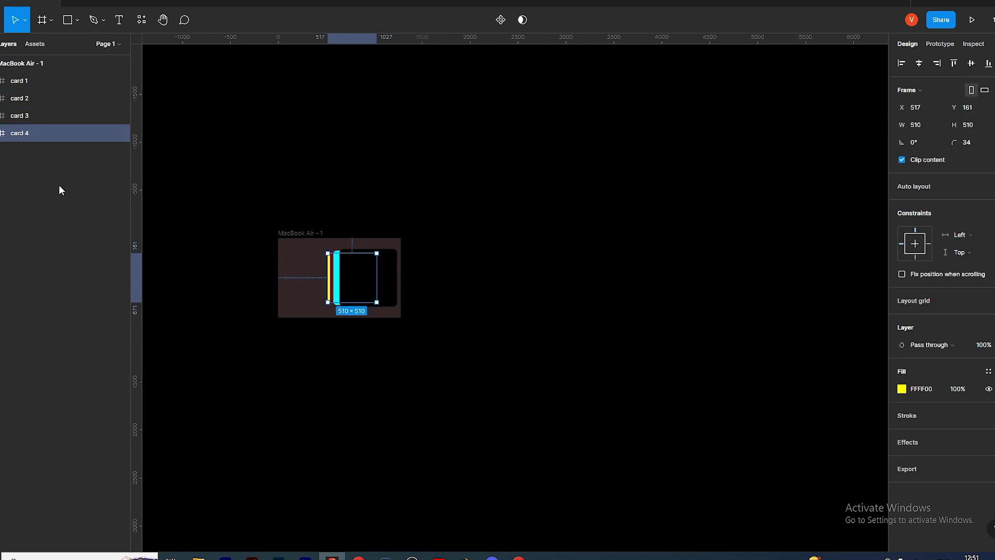
left_click(51, 86, "shift")
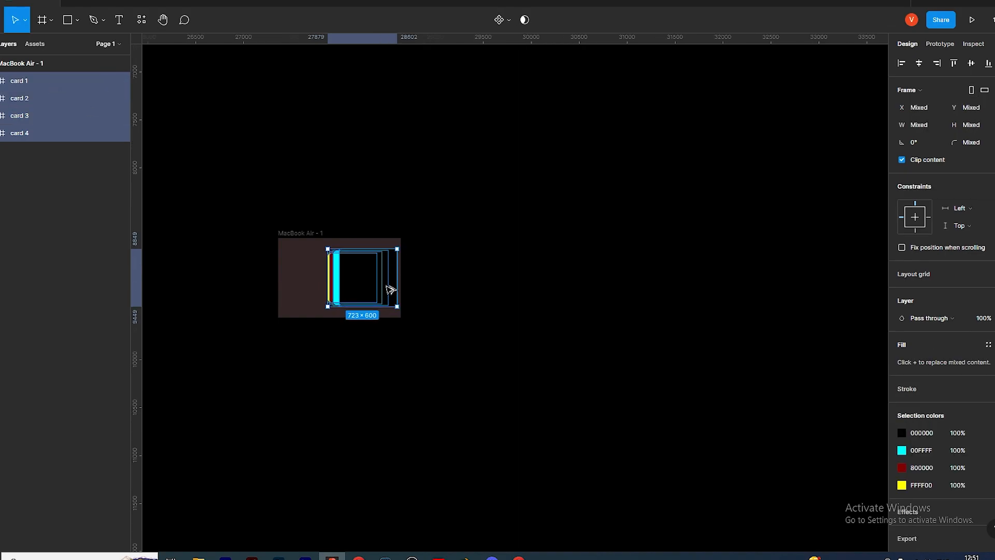
key("ctrl+alt+g")
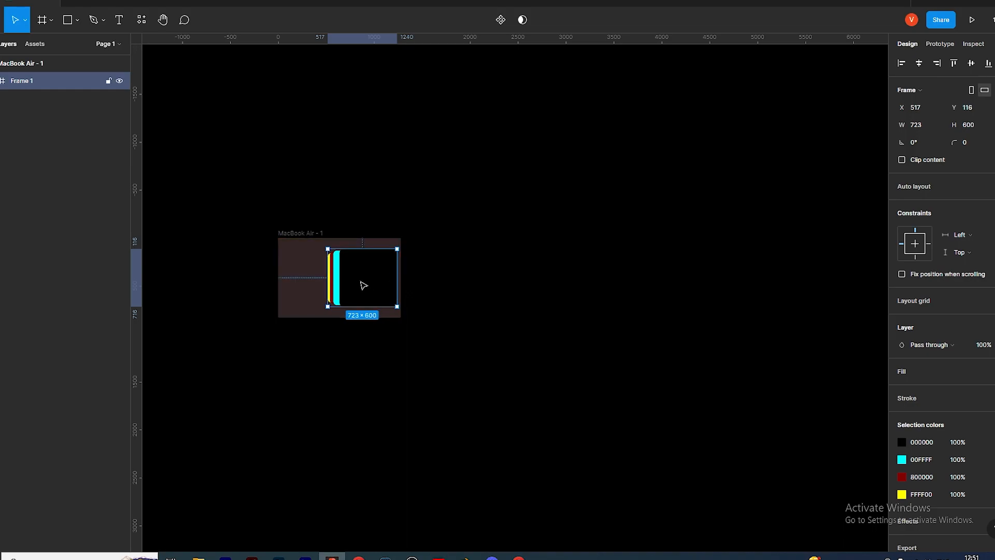
left_click(294, 233)
left_click_drag(296, 291, 490, 290)
Move card 1 inside the duplicated MacBook Air - 2 horizontally out past the frame's right edge to X 903, Y 0.
scroll(672, 374, "up", 1)
scroll(671, 374, "up", 1)
scroll(465, 221, "up", 1)
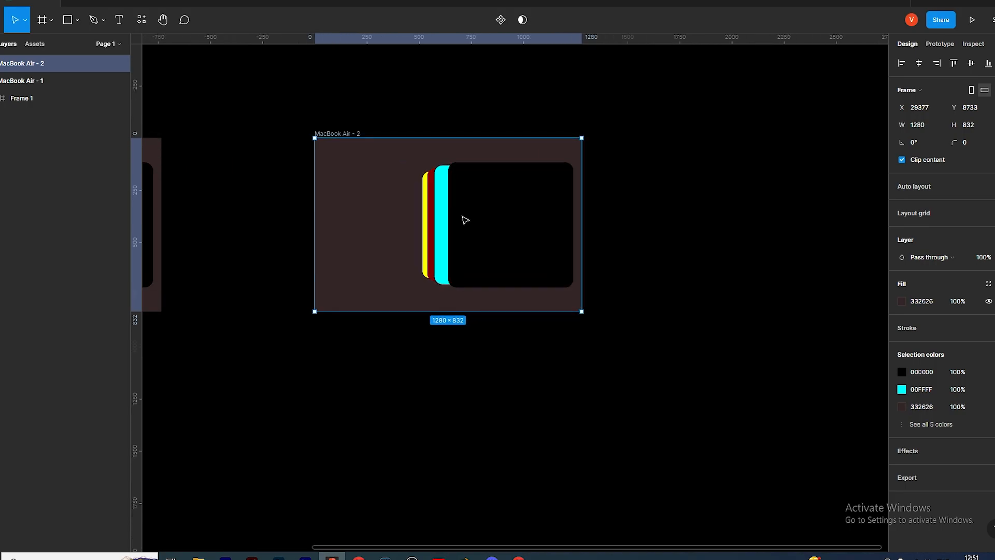
left_click(499, 211)
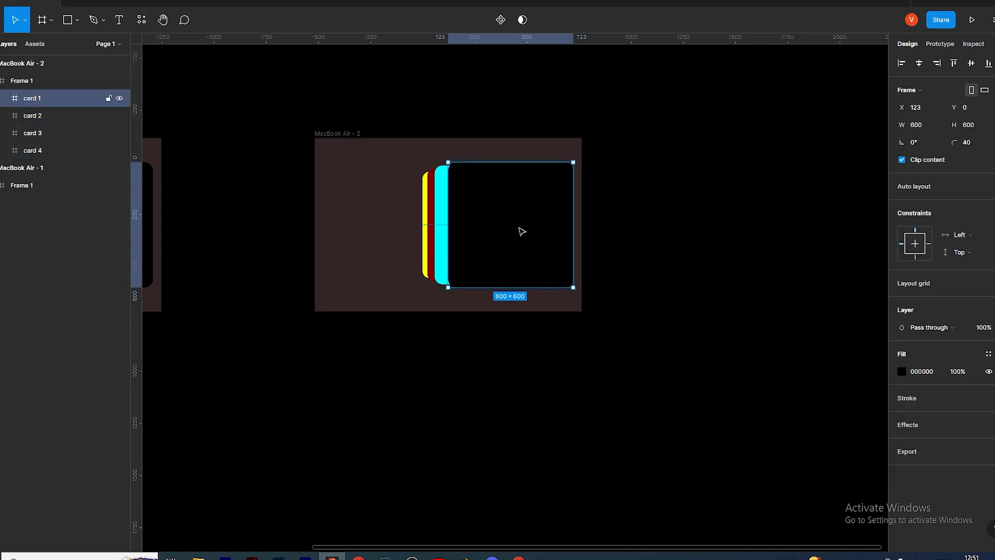
key("shift+Right")
key("shift+Right")
key("shift+Right")
key("shift+Right")
key("shift+Right")
key("shift+Right")
key("shift+Right")
key("shift+Right")
key("shift+Right")
key("shift+Right")
key("shift+Right")
key("shift+Right")
key("shift+Right")
key("shift+Right")
key("shift+Right")
key("shift+Right")
key("shift+Right")
key("shift+Right")
key("shift+Right")
key("shift+Right")
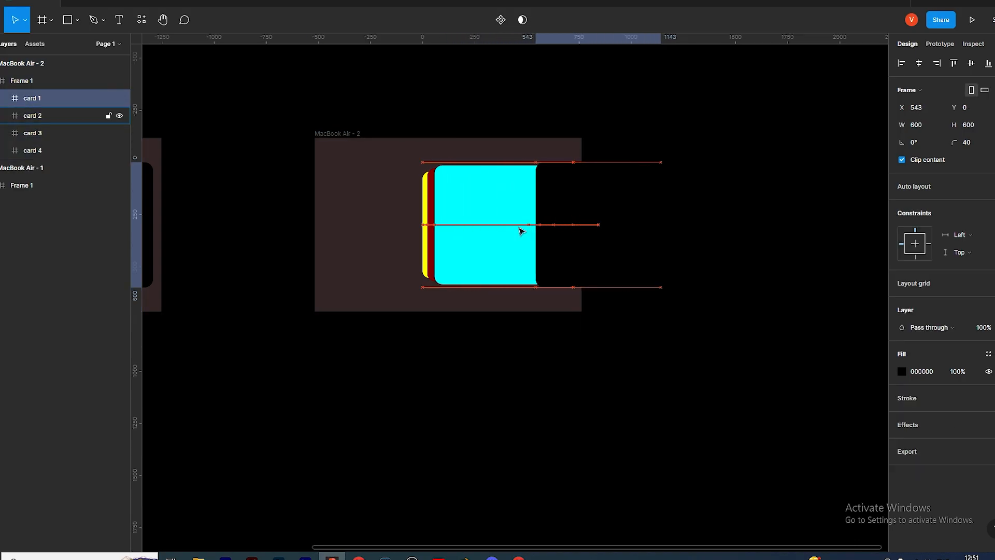
key("shift+Right")
key("shift+Right")
key("shift+Right")
key("shift+Right")
key("shift+Right")
key("shift+Right")
key("shift+Right")
key("shift+Right")
key("shift+Right")
key("shift+Right")
key("shift+Right")
key("shift+Right")
key("shift+Right")
key("shift+Right")
key("shift+Right")
key("shift+Right")
key("shift+Right")
key("shift+Right")
key("shift+Right")
key("shift+Right")
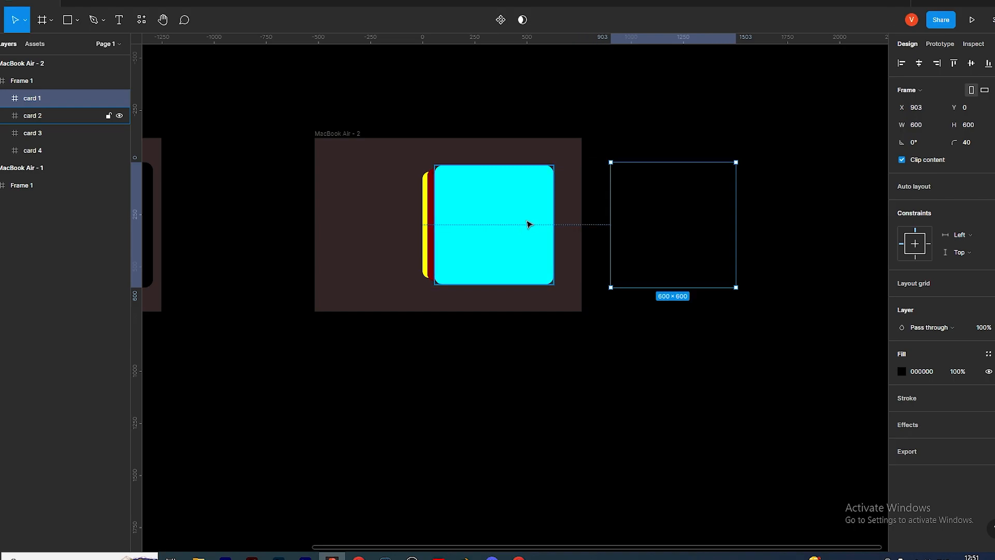
Resize the cyan card 2 in MacBook Air - 2 proportionally to 600 × 600.
left_click(529, 224)
left_click(984, 128)
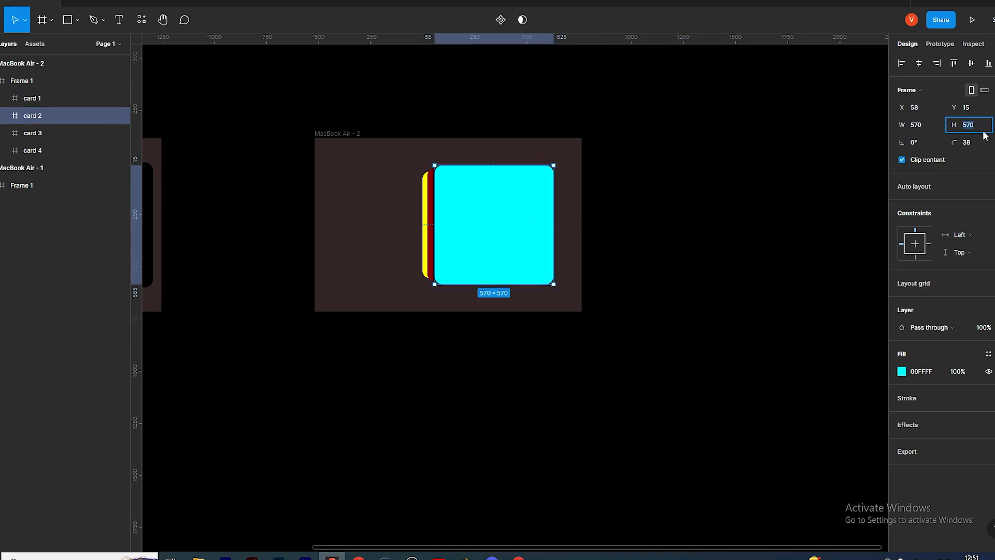
key("Return")
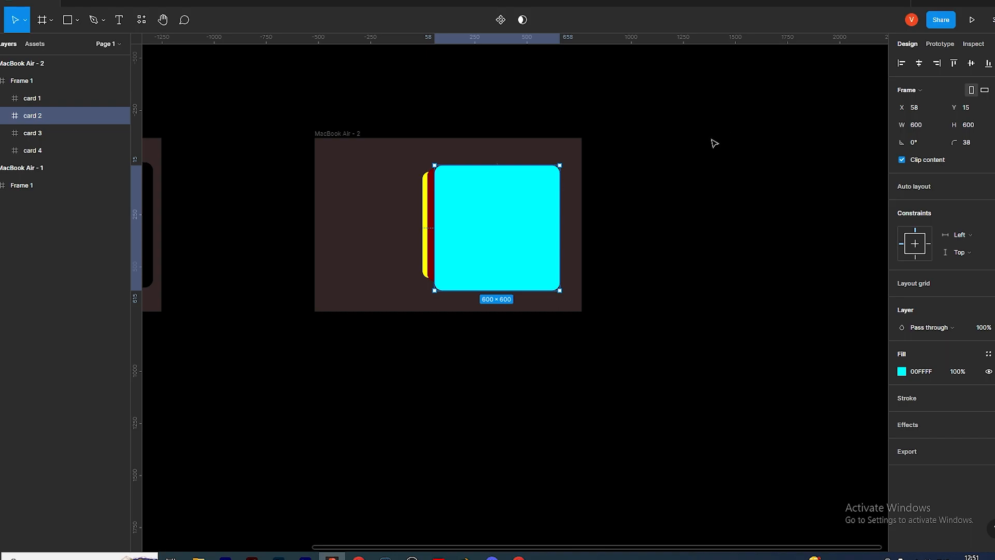
Move the cyan card 2 in MacBook Air - 2 vertically to Y 0.
left_click_drag(515, 244, 516, 240)
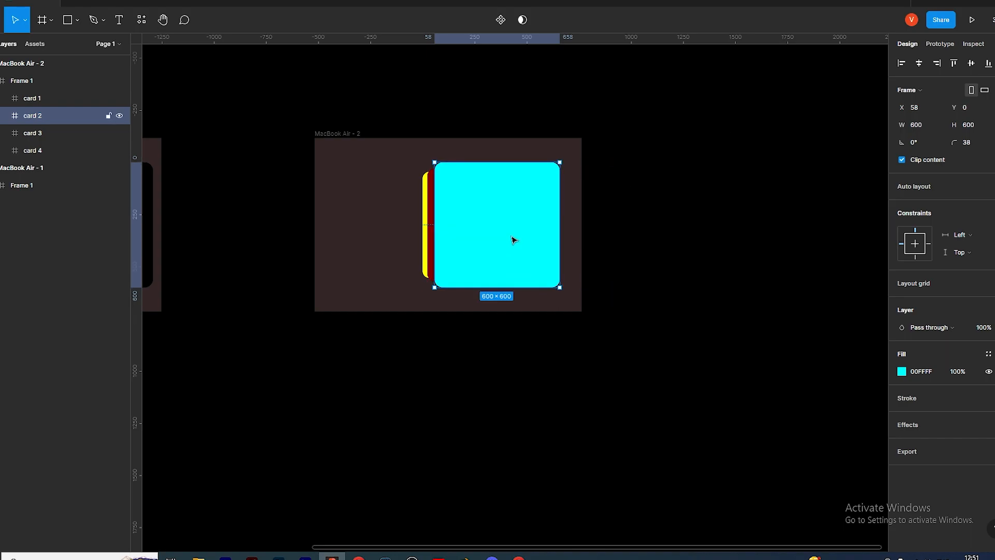
left_click(606, 348)
Shift the whole card stack, Frame 1, in MacBook Air - 2 horizontally to X 552.
left_click(448, 223)
key("shift+Right")
key("shift+Right")
key("shift+Right")
key("shift+Right")
key("shift+Right")
key("shift+Right")
key("shift+Right")
key("shift+Left")
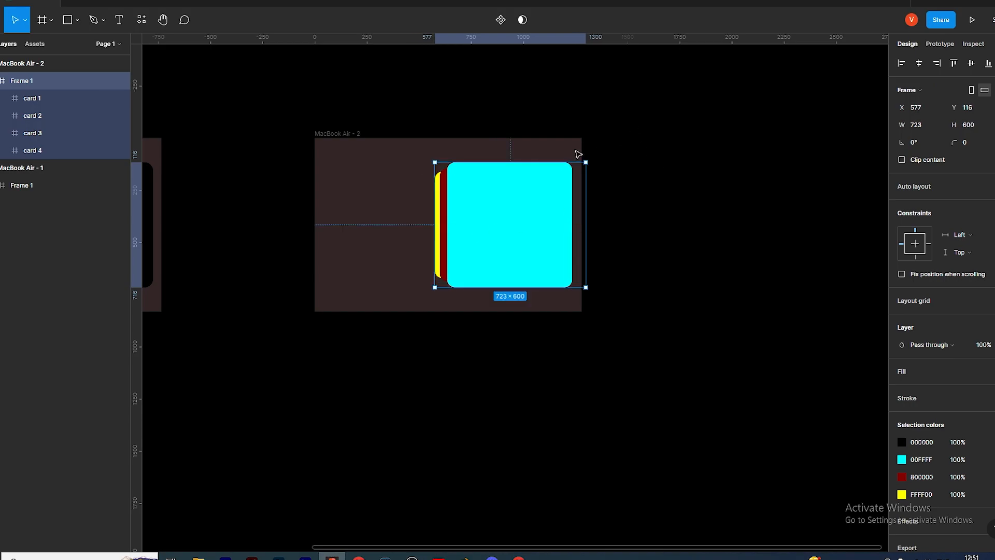
key("alt")
key("Left")
key("Left")
key("Left")
key("Left")
key("Left")
key("Left")
key("Left")
key("Left")
key("Left")
key("Left")
key("Left")
key("Left")
key("Left")
key("Left")
key("Left")
key("Left")
key("Left")
key("Left")
key("Left")
key("Left")
key("Left")
key("Left")
key("Left")
key("Left")
key("Left")
key("Left")
key("Escape")
left_click(542, 202)
left_click(677, 268)
left_click(541, 231)
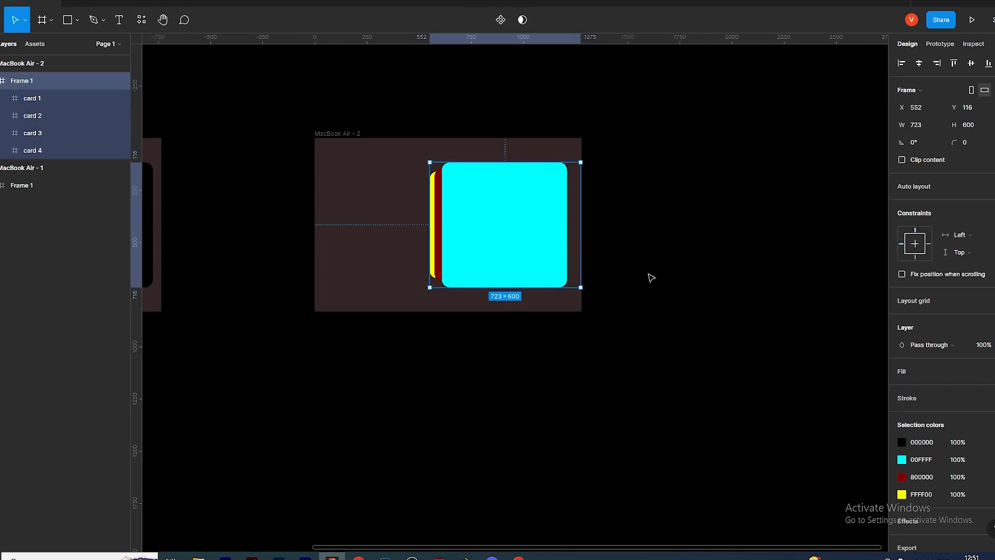
Move card 2 inside Frame 1 of MacBook Air - 2 horizontally to X 83.
double_click(539, 242)
key("alt")
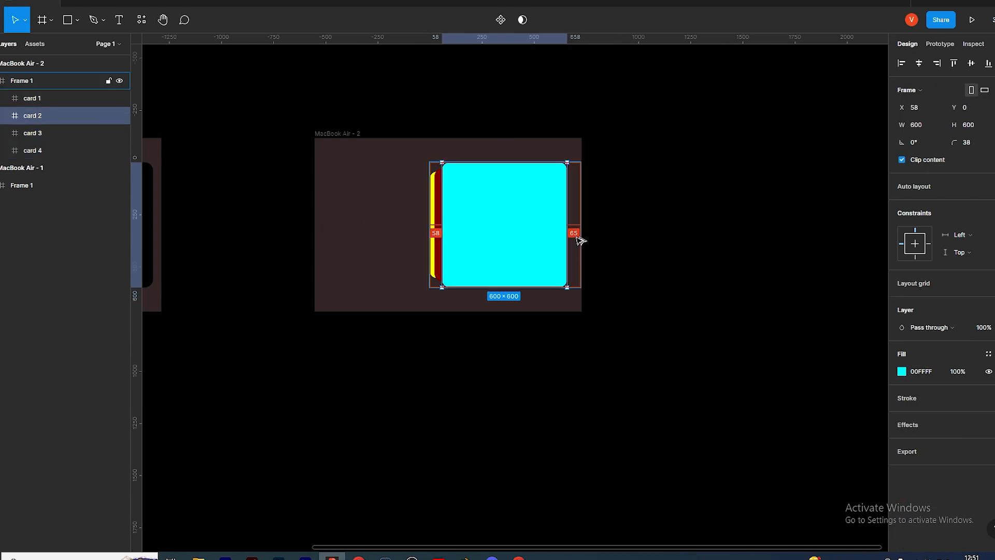
key("shift+Right")
key("shift+Right")
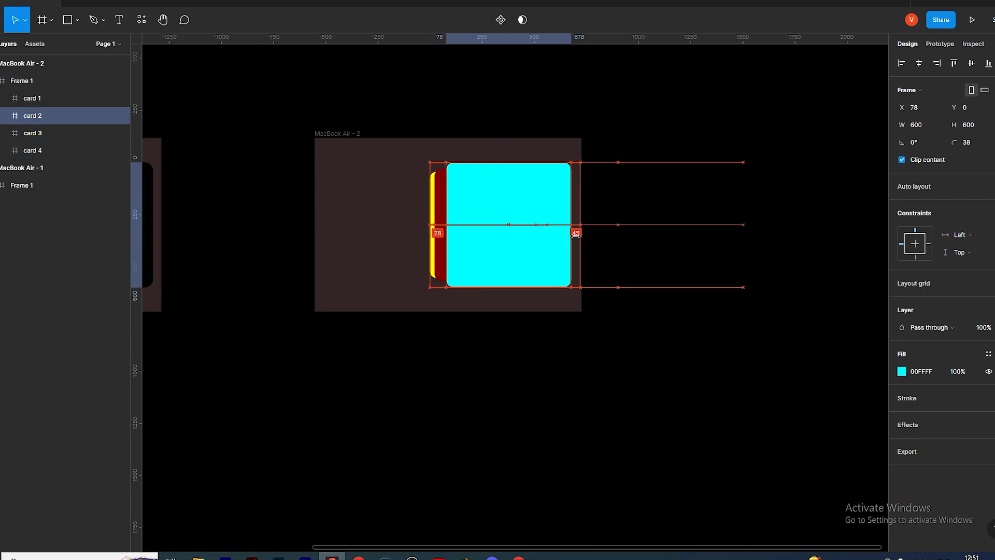
key("Right")
key("Right")
key("Right")
key("Right")
key("Right")
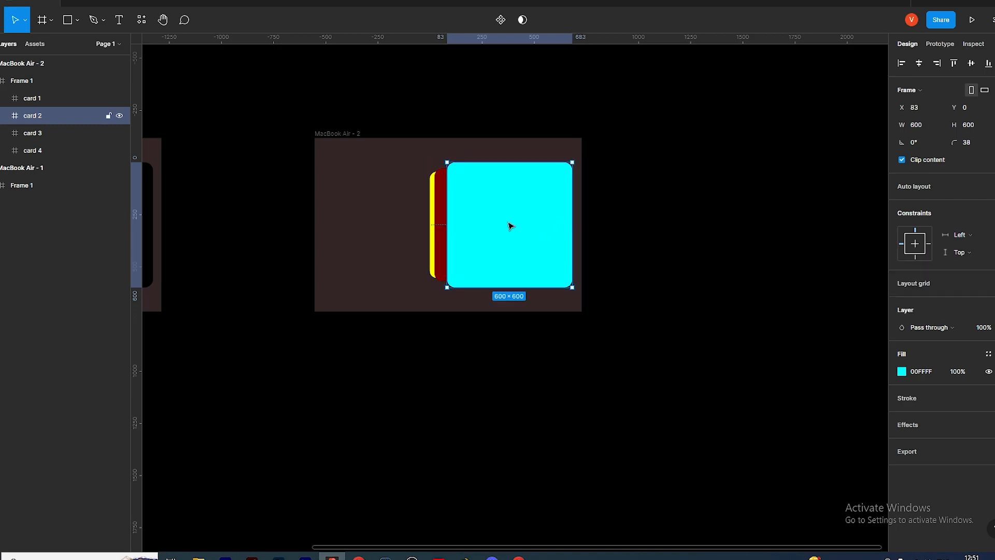
Turn off content clipping for the MacBook Air - 2 frame.
scroll(498, 220, "down", 1)
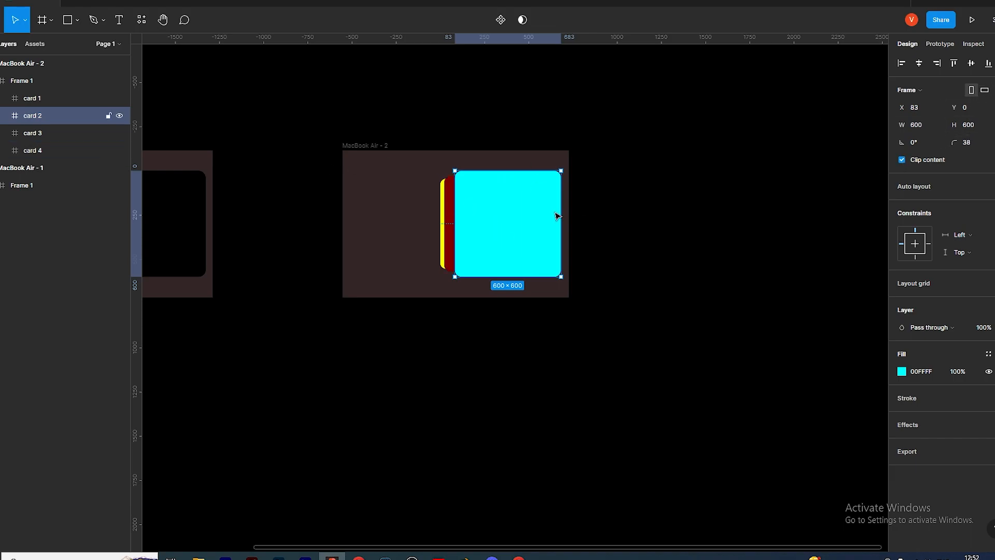
scroll(418, 119, "down", 3)
left_click(514, 201)
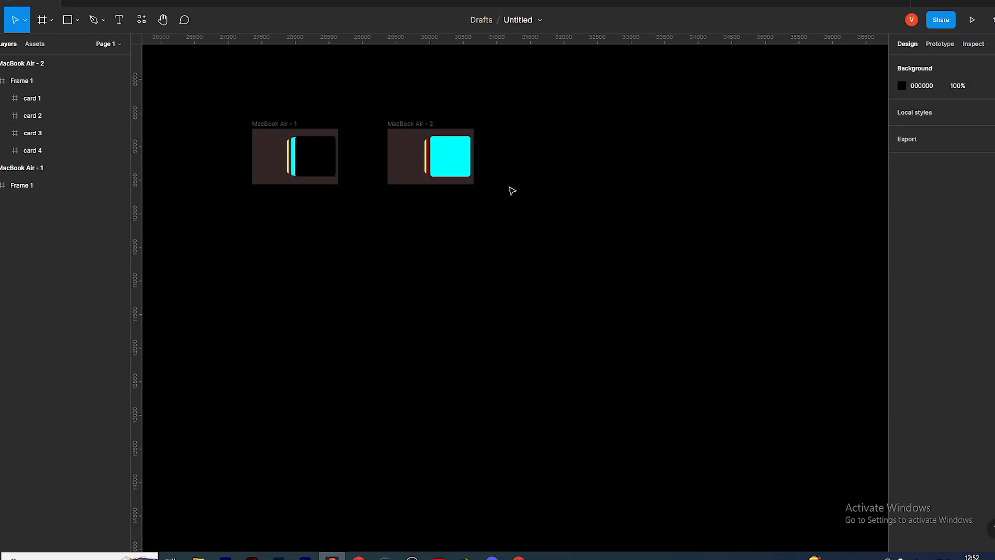
left_click_drag(674, 272, 491, 107)
left_click(476, 163)
left_click(510, 162)
left_click_drag(502, 113, 518, 218)
left_click(471, 130)
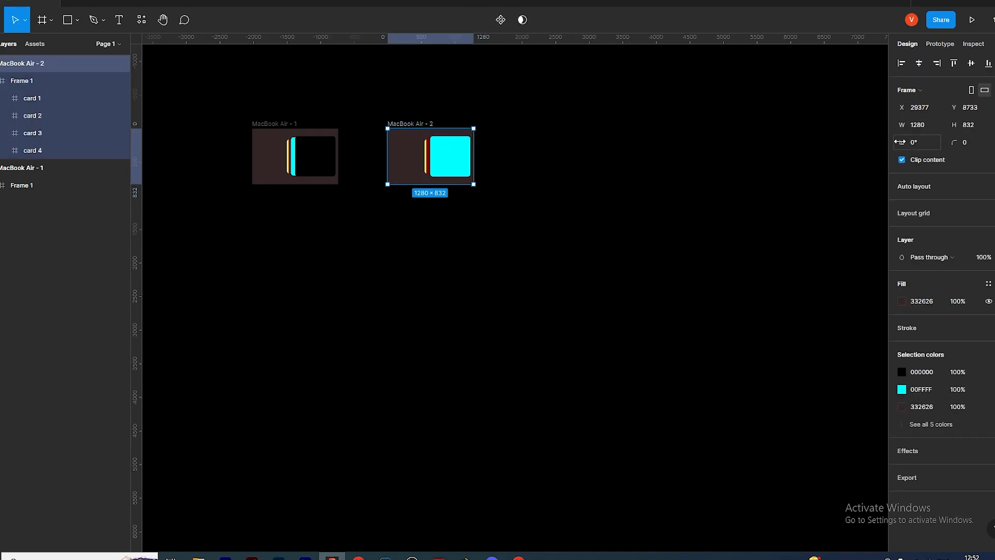
left_click(902, 160)
Set the canvas background colour to FFFFFF.
left_click(494, 167)
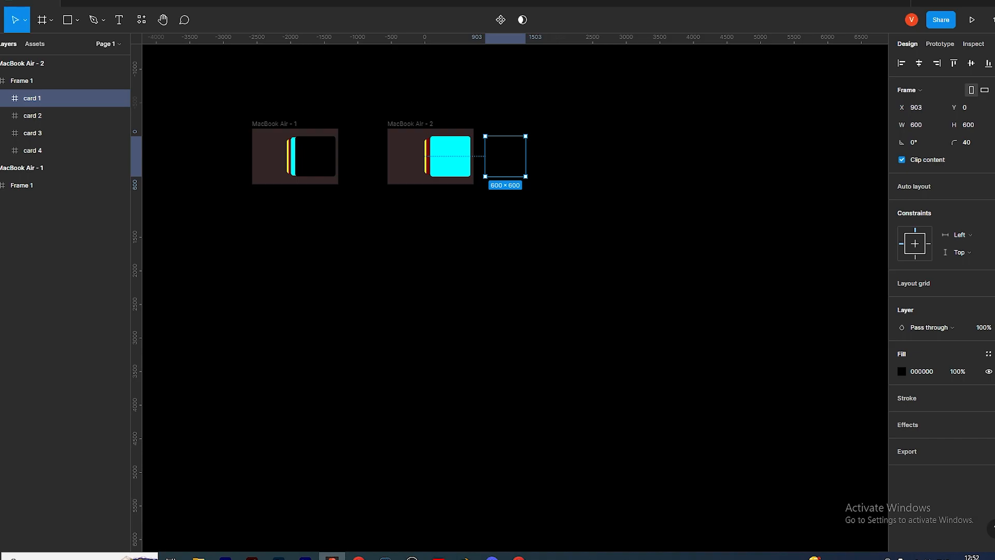
left_click(436, 174)
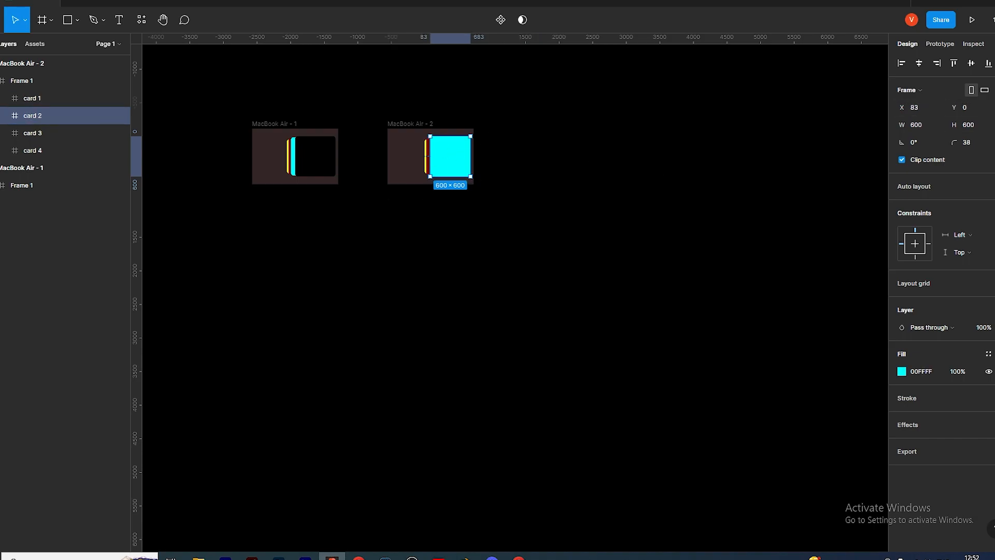
left_click(511, 170)
scroll(410, 132, "up", 3)
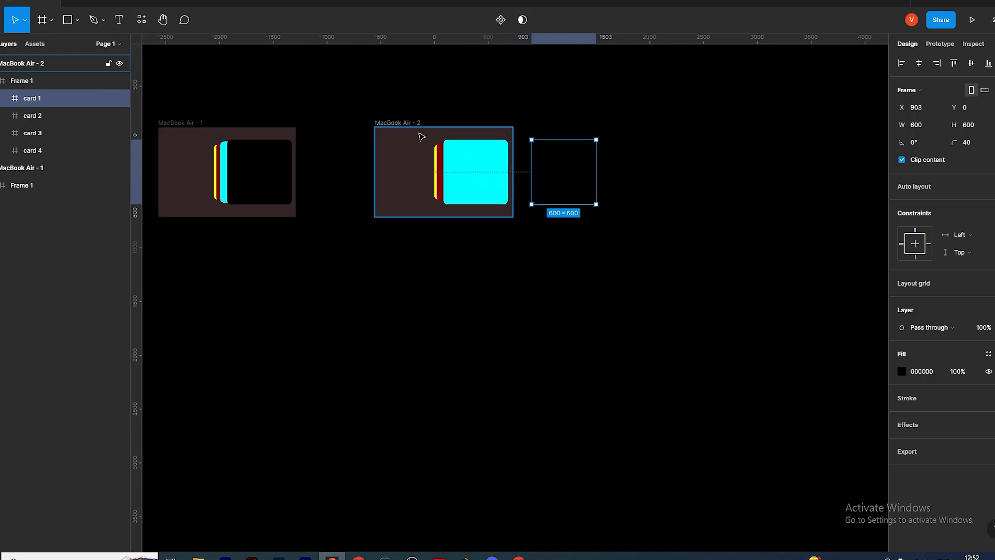
left_click(698, 178)
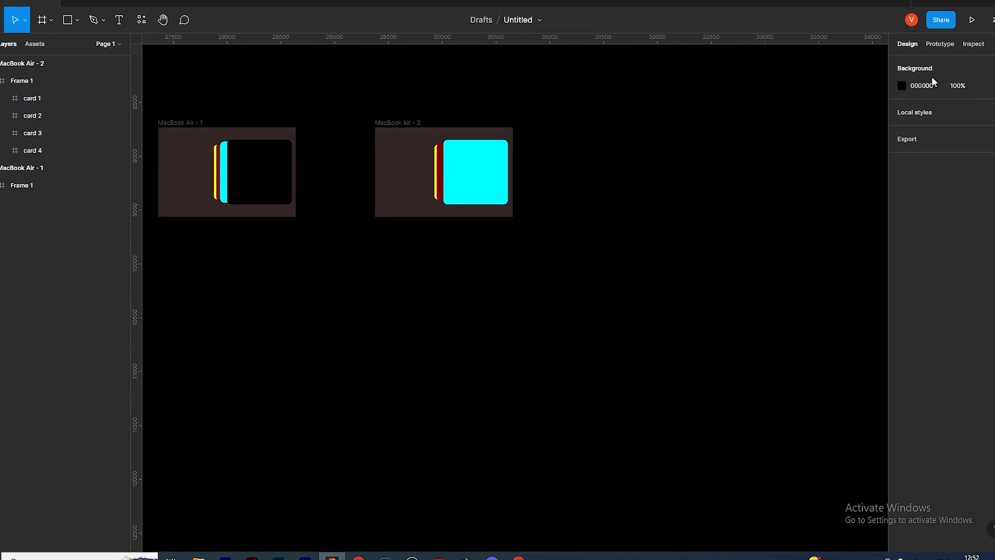
type("ffffff")
key("Return")
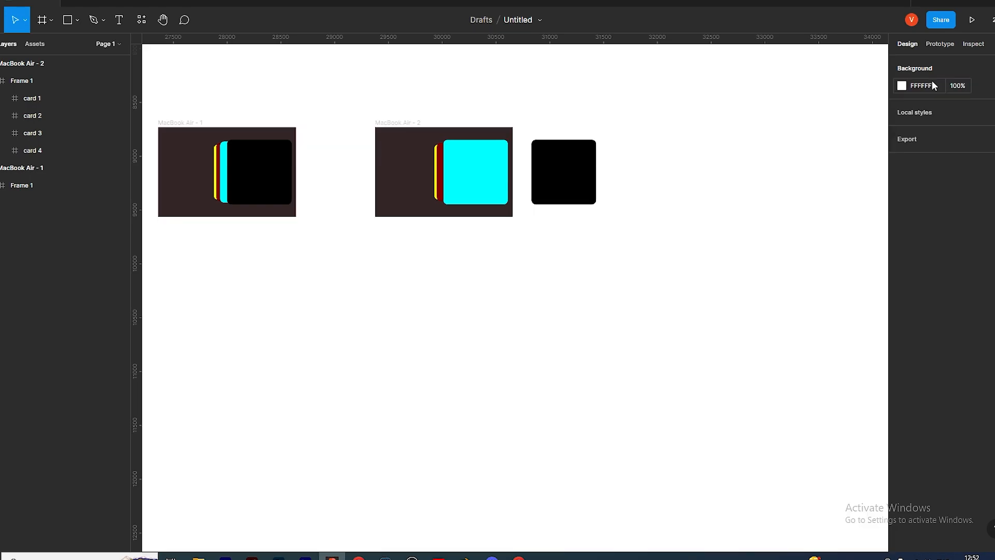
Resize Frame 1 in MacBook Air - 2 to fit all four cards, 1503 × 600.
left_click(477, 173)
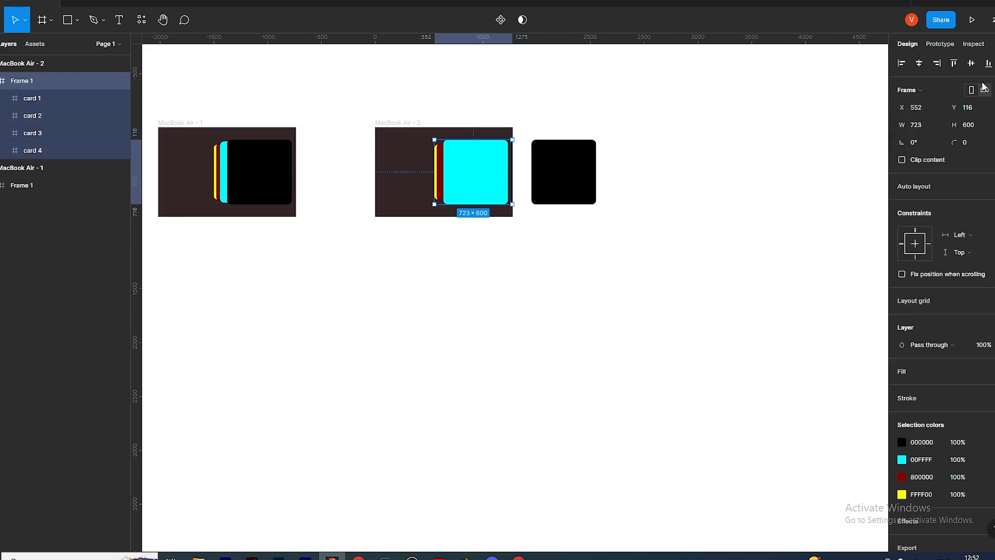
key("ctrl+alt+shift+f")
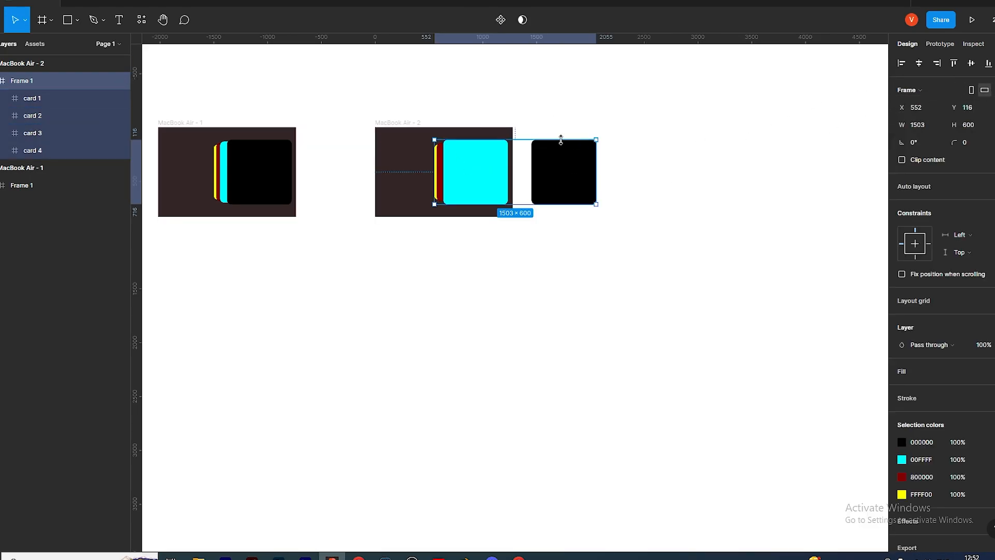
scroll(556, 140, "up", 3)
scroll(383, 134, "up", 3)
scroll(392, 134, "down", 3)
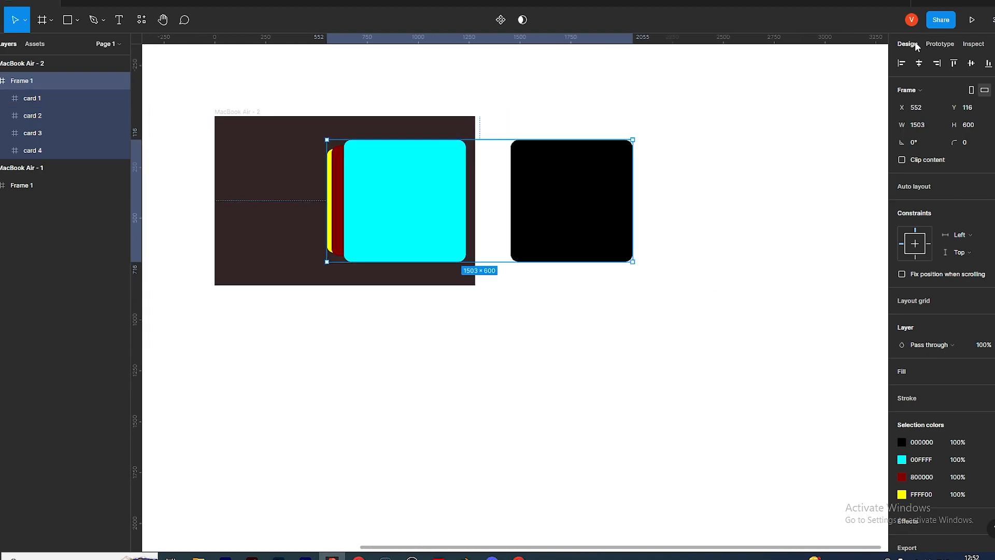
Set the canvas background to the muted brown 7A6666.
left_click(826, 97)
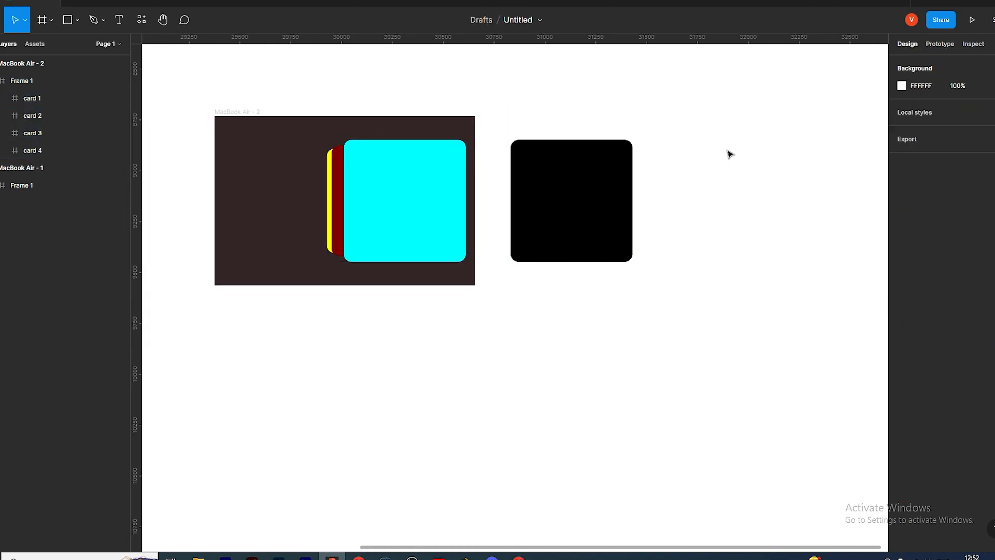
left_click(902, 87)
mouse_move(792, 177)
left_mouse_down()
mouse_move(779, 159)
mouse_move(779, 167)
left_mouse_up()
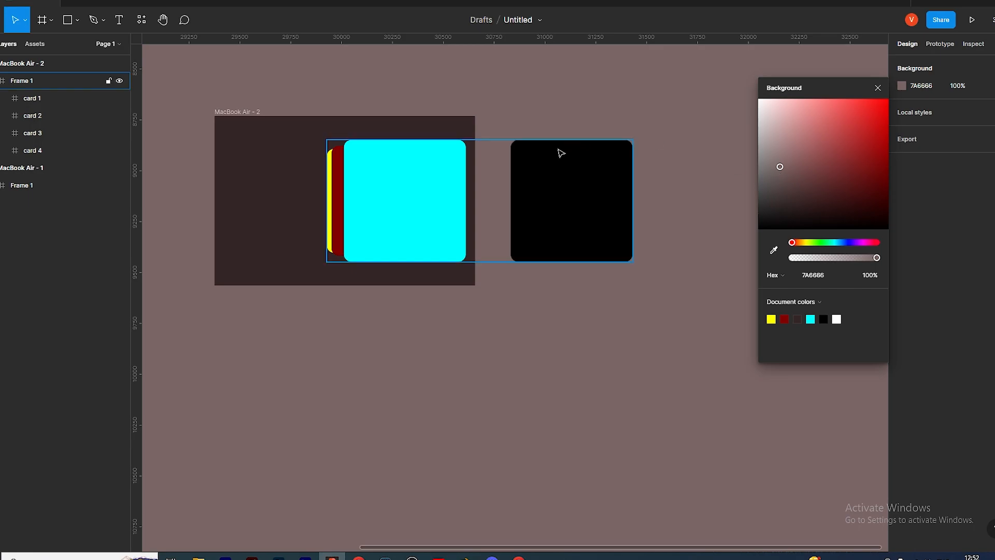
Duplicate the MacBook Air - 2 frame to X 32053, Y 8733.
left_click(418, 180)
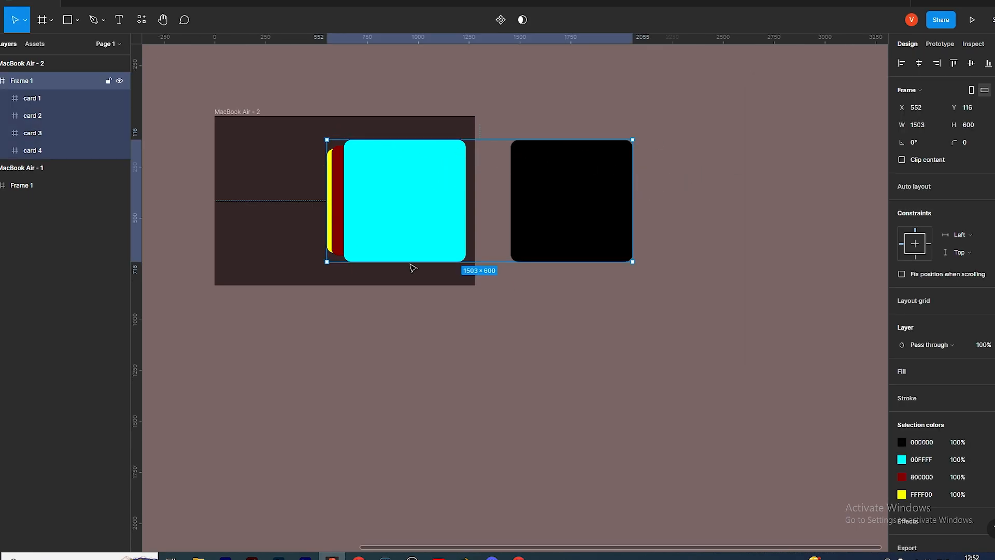
scroll(291, 144, "down", 5)
left_click(281, 151)
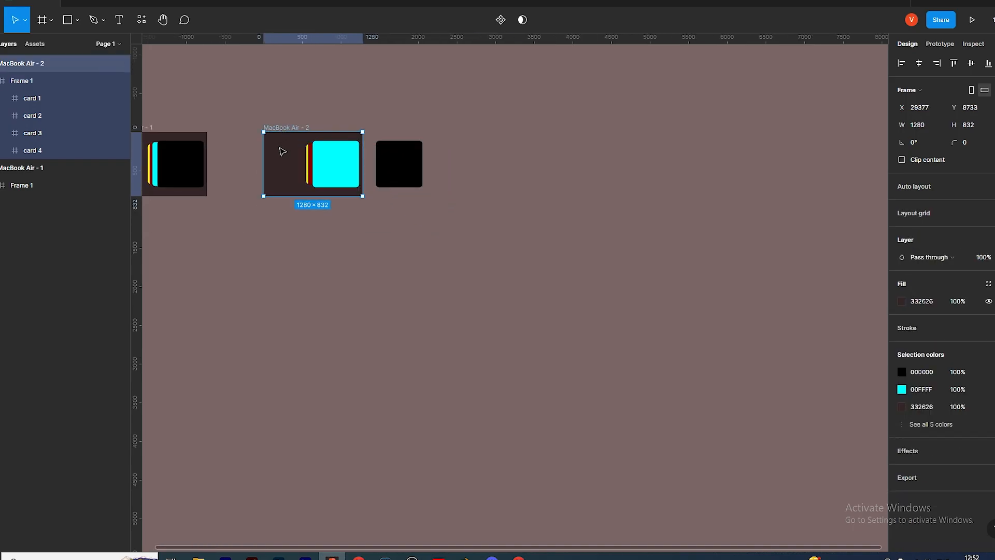
left_click_drag(280, 151, 483, 171, "alt")
scroll(721, 241, "up", 3)
scroll(600, 280, "up", 2)
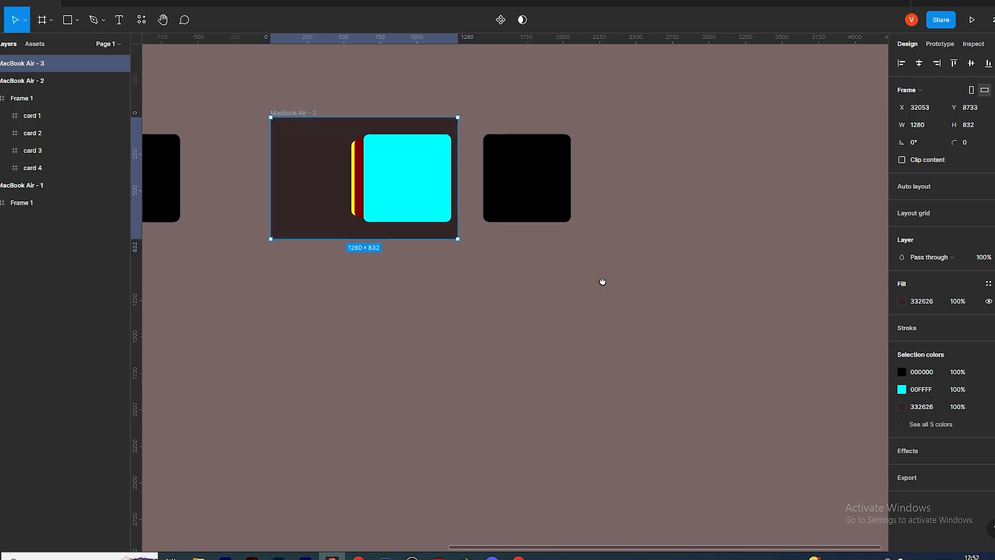
Move cards 1 and 2 of MacBook Air - 3 together horizontally past the frame's right edge, keeping the 220 spacing between them.
left_click(533, 187)
left_click(430, 171, "shift")
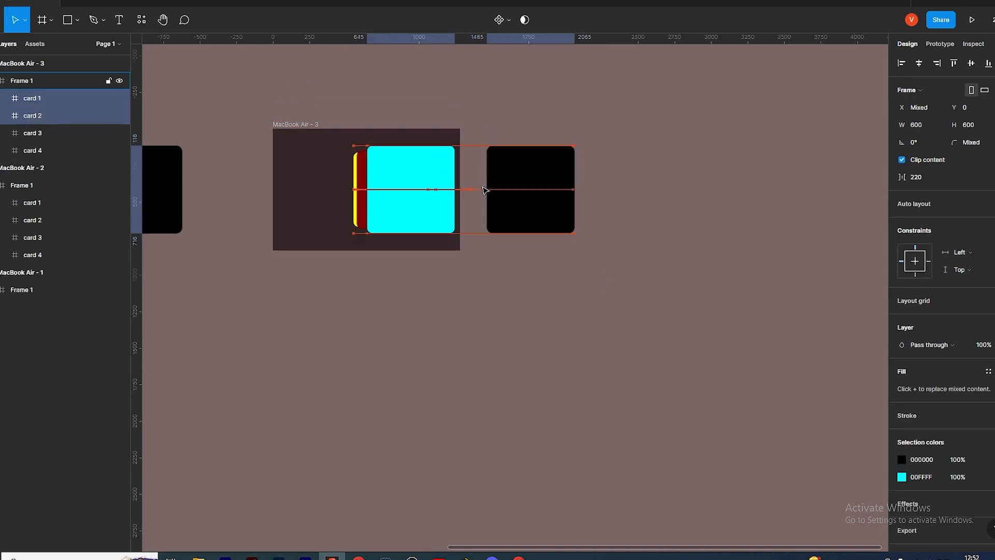
key("shift+Right")
key("shift+Right")
key("shift+Right")
key("shift+Right")
key("shift+Right")
key("shift+Right")
key("shift+Right")
key("shift+Right")
key("shift+Right")
key("shift+Right")
key("shift+Right")
key("shift+Right")
key("shift+Right")
key("shift+Right")
key("shift+Right")
key("shift+Right")
key("shift+Right")
key("shift+Right")
key("shift+Right")
key("shift+Right")
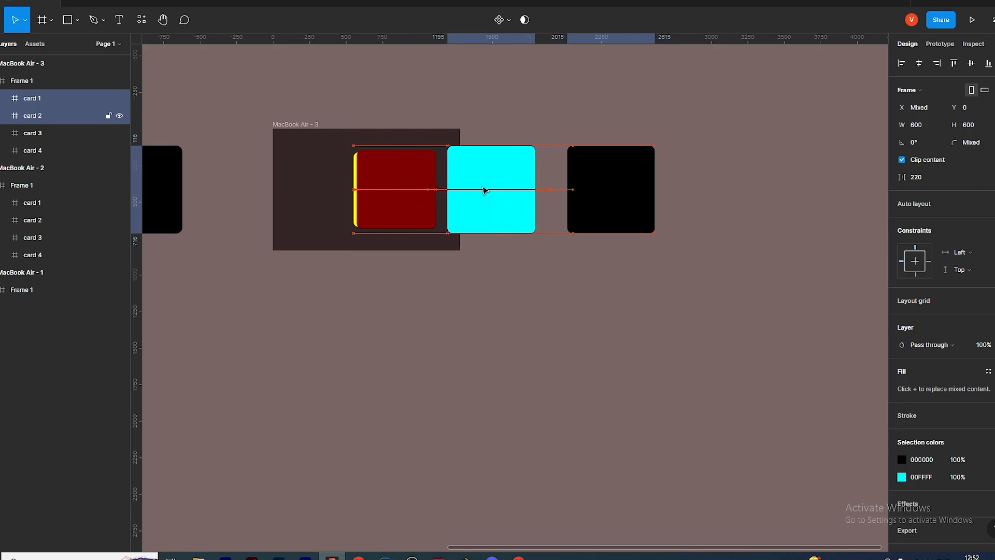
key("shift+Right")
key("shift+Right")
key("shift+Right")
key("shift+Right")
key("shift+Right")
key("shift+Right")
key("shift+Right")
key("shift+Right")
key("shift+Right")
key("shift+Right")
key("shift+Right")
key("shift+Right")
key("shift+Right")
key("shift+Right")
key("shift+Right")
key("shift+Right")
key("shift+Right")
key("shift+Right")
key("shift+Right")
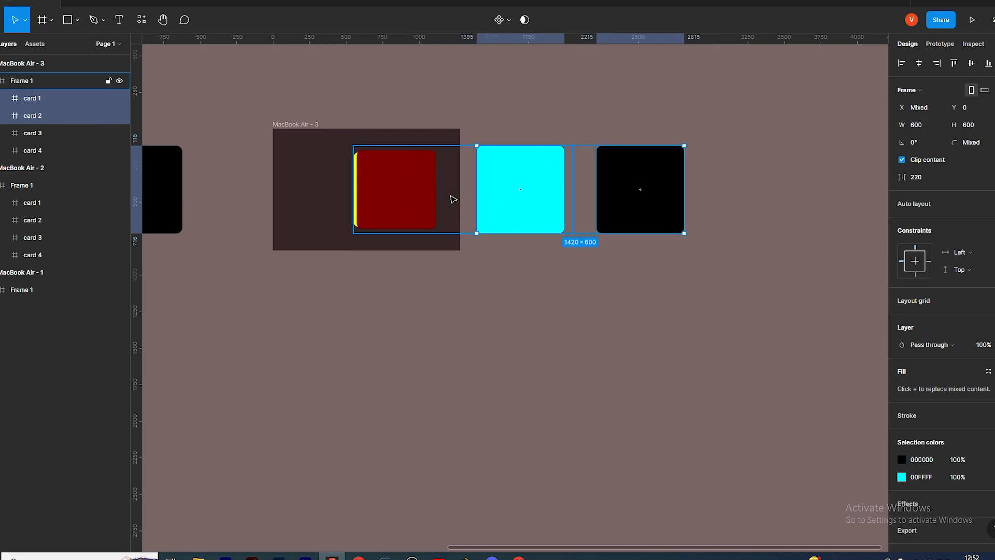
Resize the dark red card 3 in MacBook Air - 3 to 600 × 600.
left_click(422, 195)
left_click(980, 129)
type("600")
key("Return")
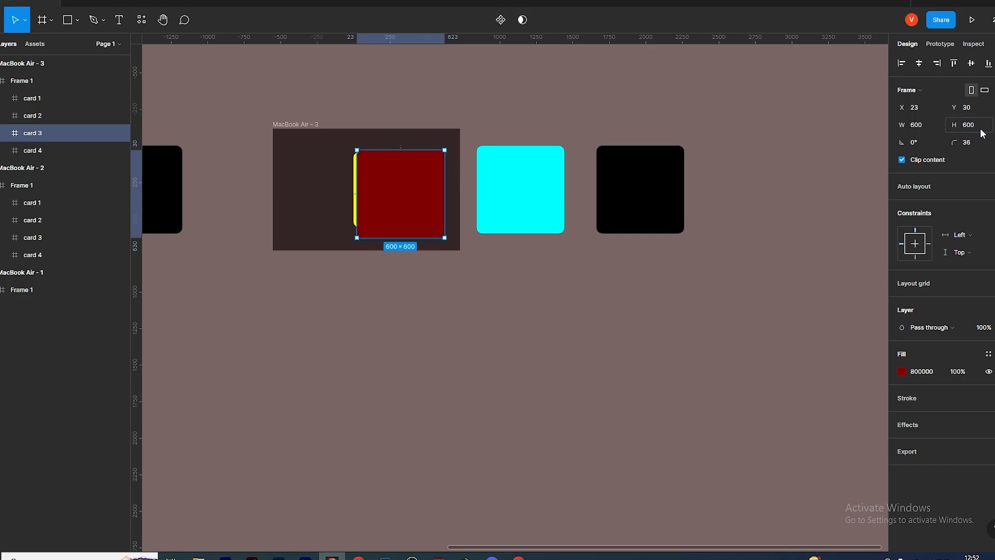
Position card 3 inside Frame 1 of MacBook Air - 3 at X 88, Y 0.
left_click_drag(411, 211, 430, 191)
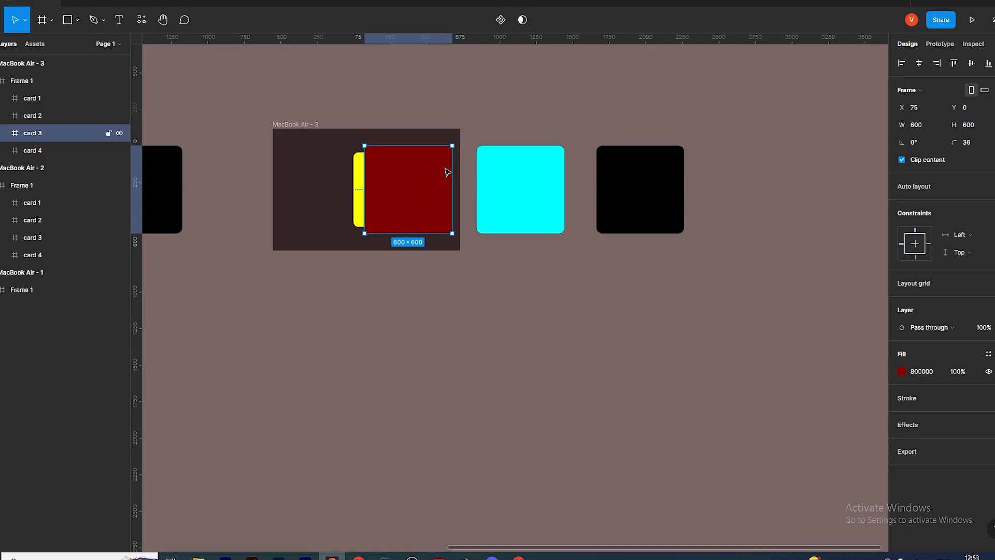
scroll(451, 184, "up", 5)
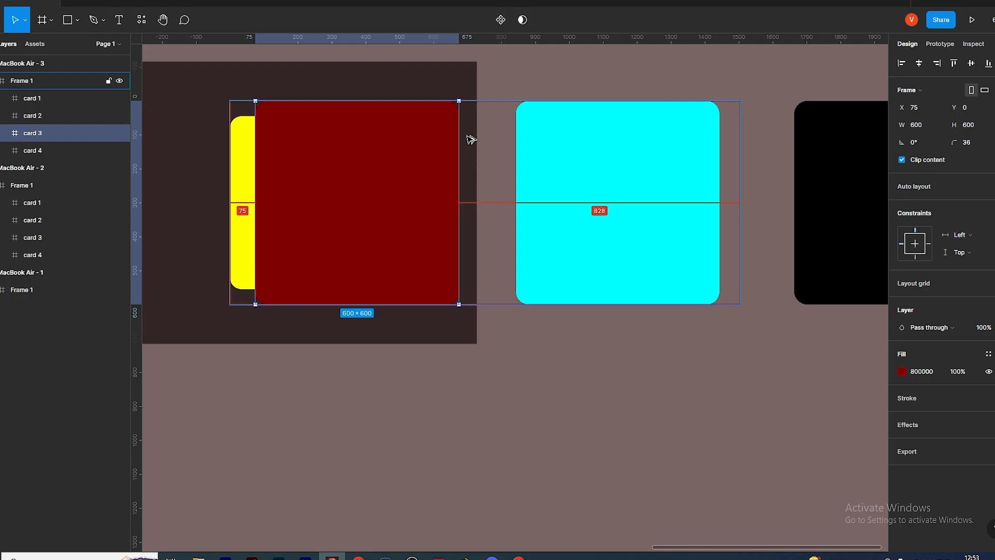
key("Right")
key("Right")
key("Right")
key("Right")
key("Right")
key("Right")
key("Right")
key("Right")
key("Right")
key("Right")
key("Right")
key("Right")
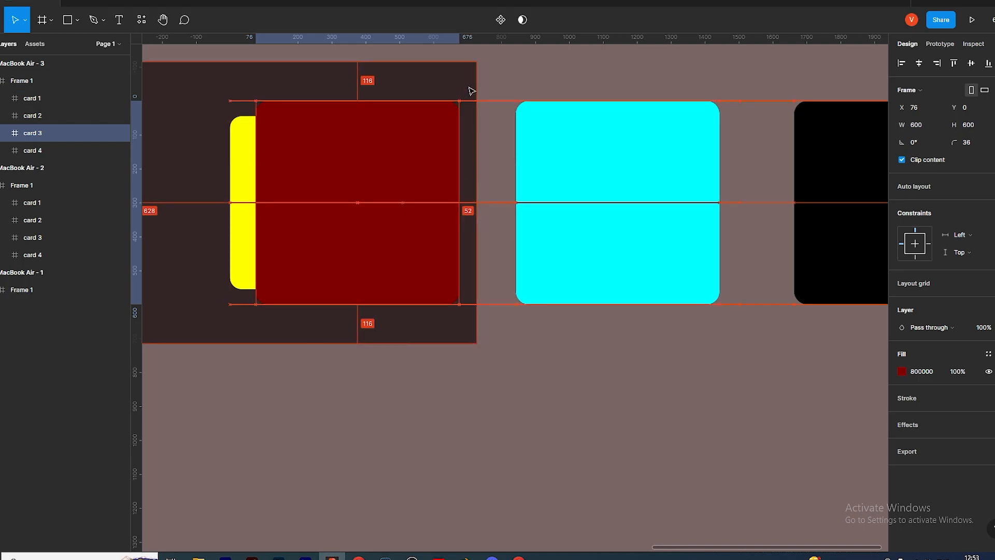
key("Right")
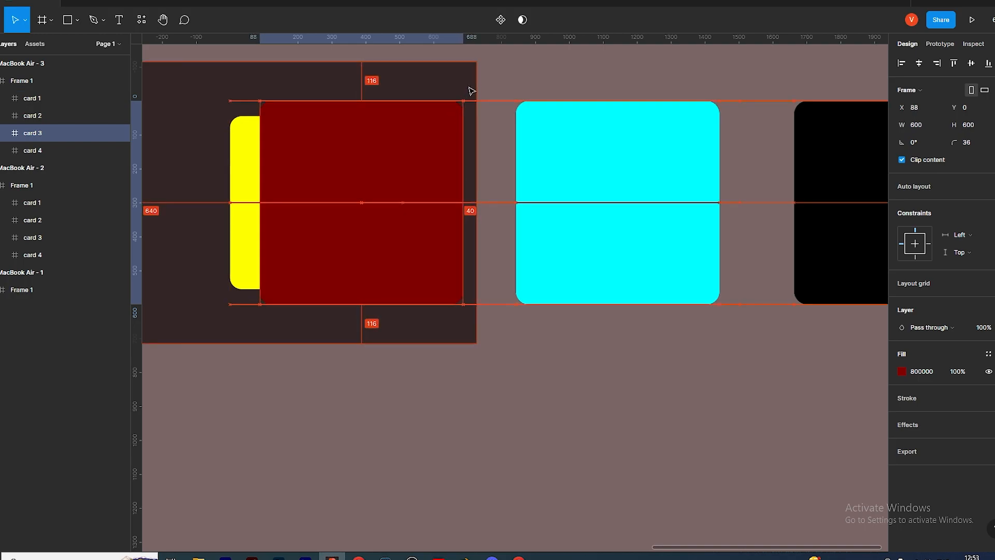
scroll(448, 228, "down", 5)
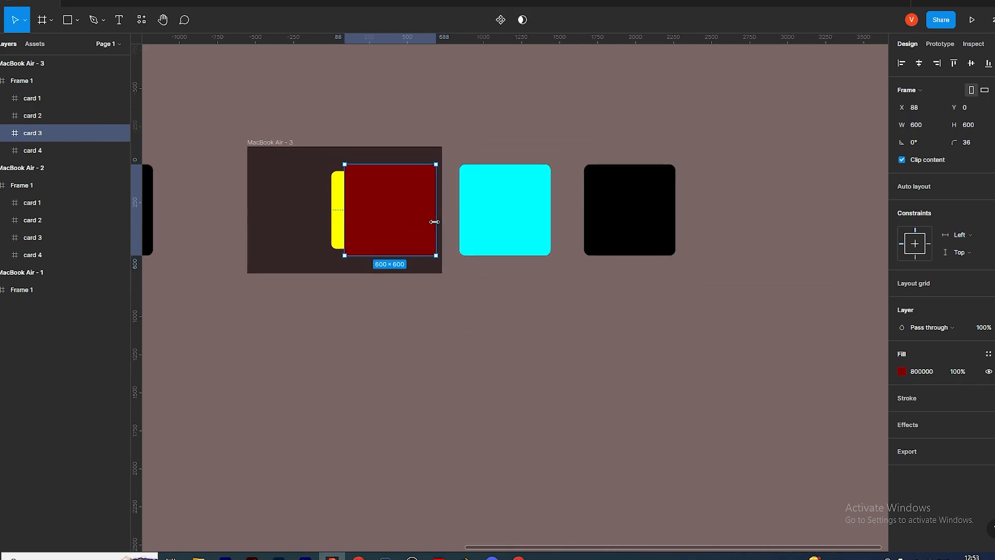
Resize Frame 1 in MacBook Air - 3 to fit all four cards, 2263 × 600.
left_click(498, 216)
left_click(381, 218)
left_click(507, 342)
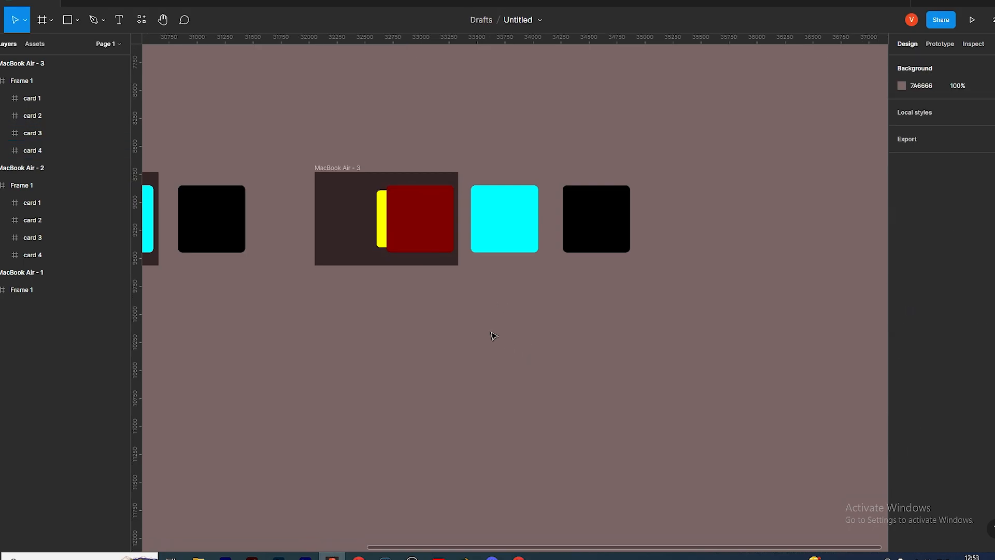
left_click(407, 215)
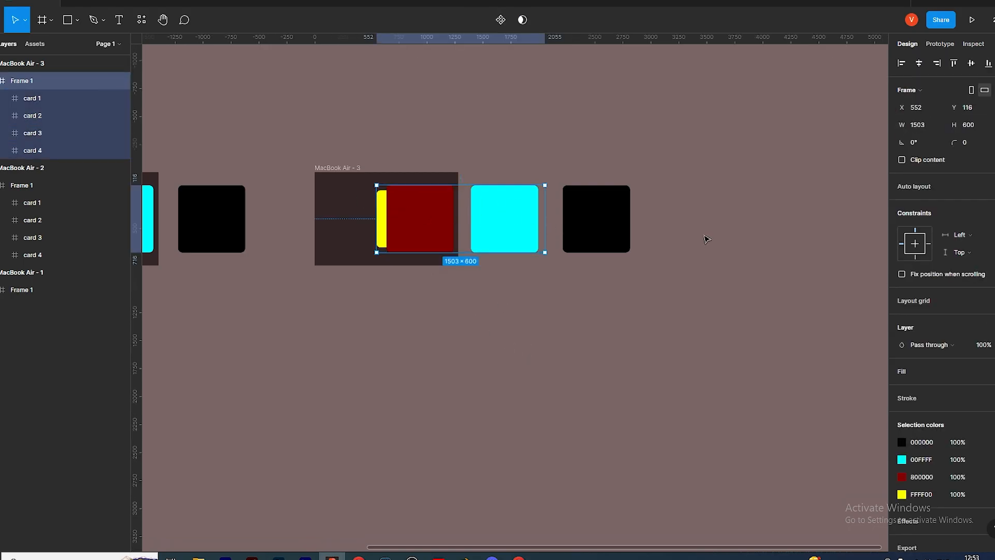
key("ctrl+z")
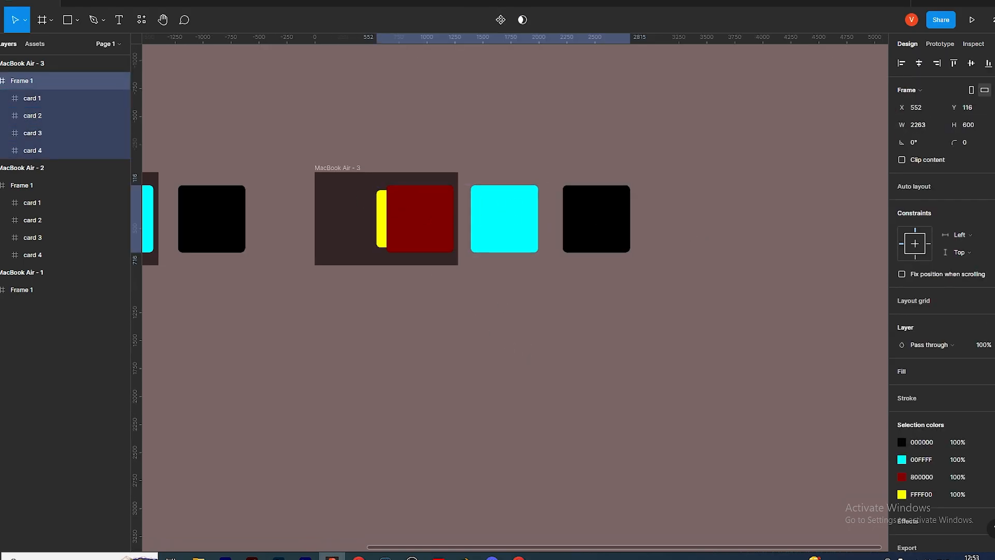
scroll(295, 168, "down", 5)
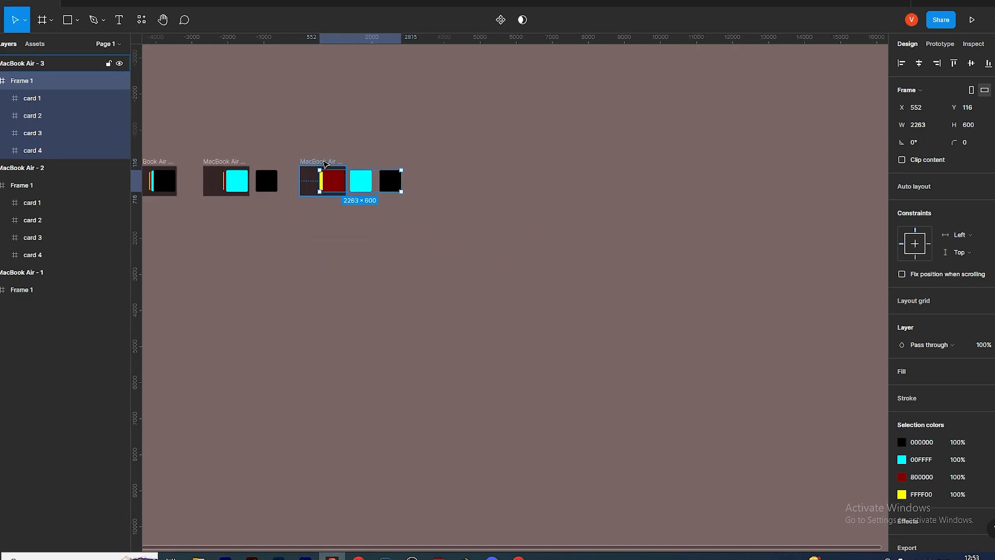
Duplicate the MacBook Air - 3 frame with its cards and place the copy beside the original.
left_click(304, 181)
left_click_drag(313, 182, 476, 189)
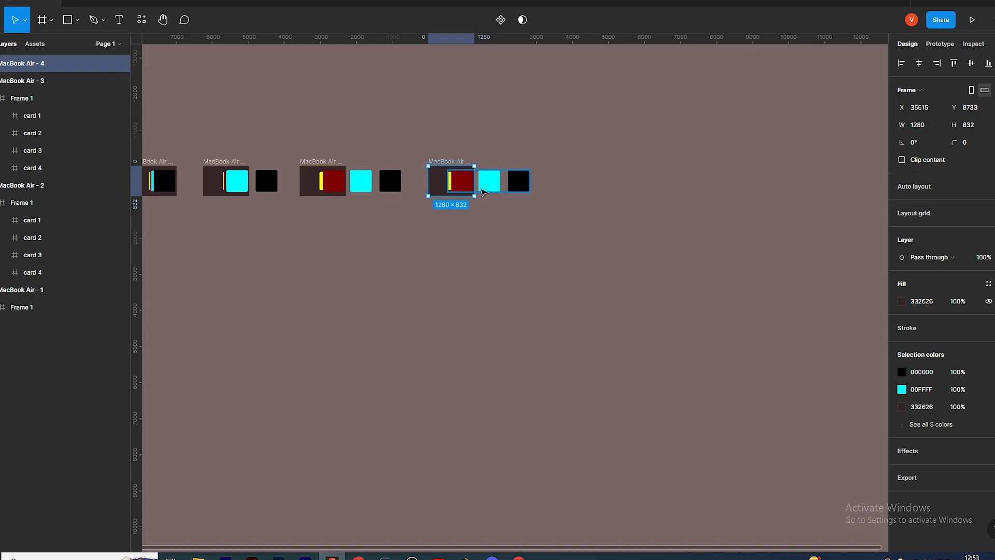
scroll(518, 213, "up", 3)
Move cards 1, 2 and 3 of MacBook Air - 4 together horizontally past the frame's right edge, keeping their spacing.
left_click(423, 148)
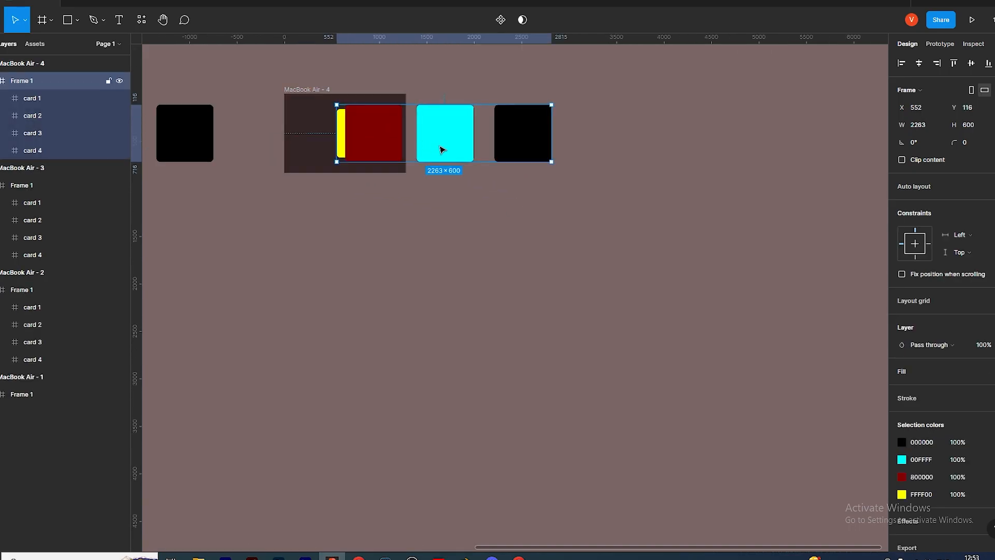
left_click(461, 200)
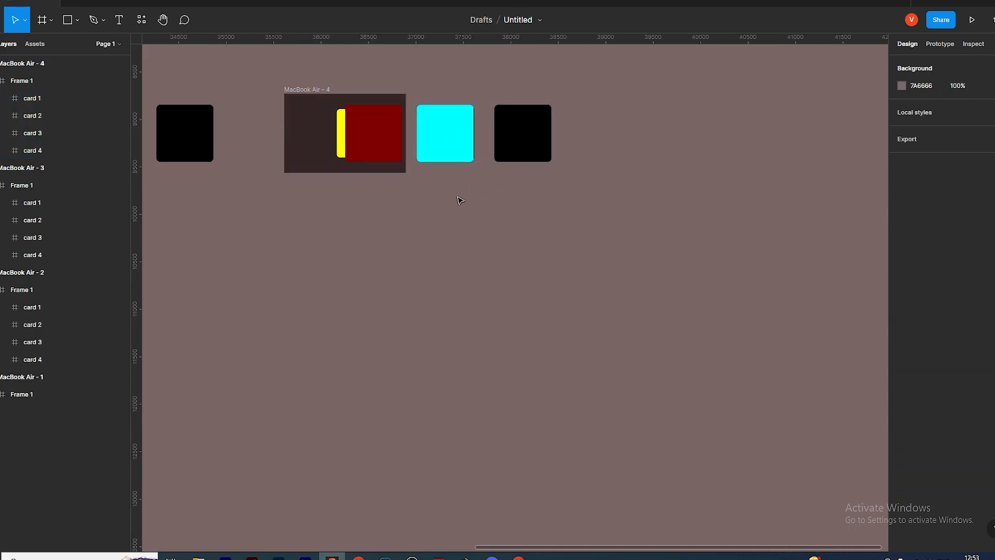
left_click(374, 143)
left_click(380, 145)
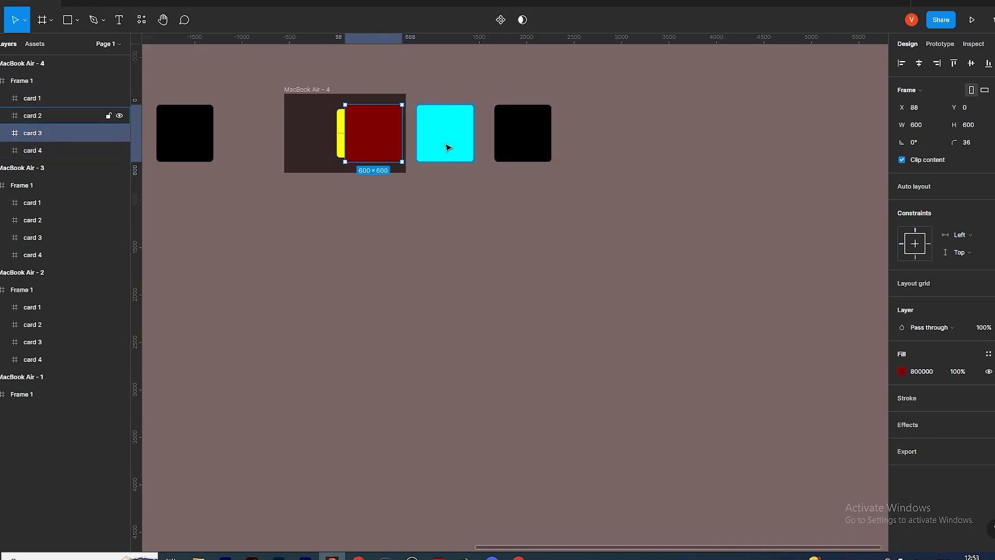
left_click(448, 148, "shift")
left_click(522, 127, "shift")
key("shift+Right")
key("shift+Right")
key("shift+Right")
key("shift+Right")
key("shift+Right")
key("shift+Right")
key("shift+Right")
key("shift+Right")
key("shift+Right")
key("shift+Right")
key("shift+Right")
key("shift+Right")
key("shift+Right")
key("shift+Right")
key("shift+Right")
key("shift+Right")
key("shift+Right")
key("shift+Right")
key("shift+Right")
key("shift+Right")
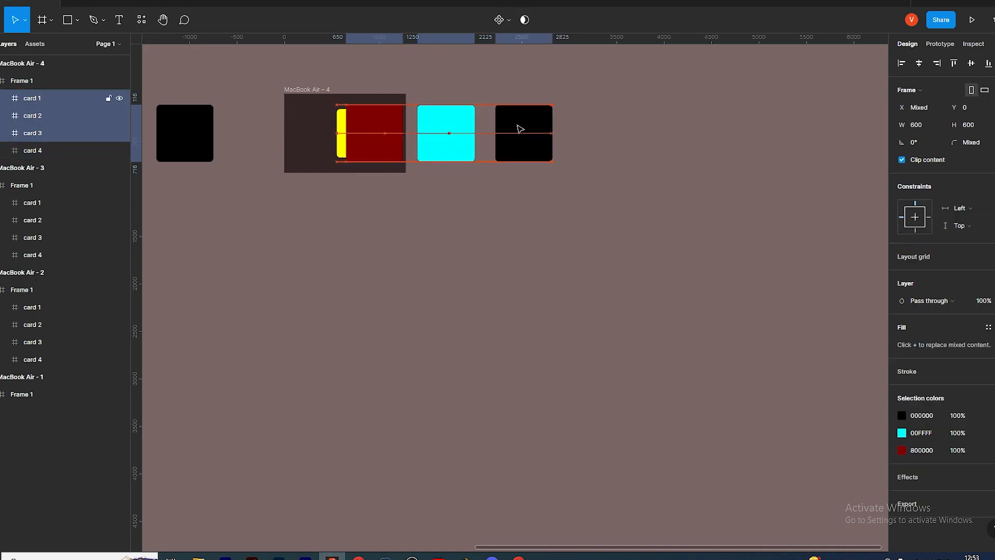
key("shift+Right")
key("shift+Right")
key("shift+Right")
key("shift+Right")
key("shift+Right")
key("shift+Right")
key("shift+Right")
key("shift+Right")
key("shift+Right")
key("shift+Right")
key("shift+Right")
key("shift+Right")
key("shift+Right")
key("shift+Right")
key("shift+Right")
key("shift+Right")
key("shift+Right")
key("shift+Right")
key("shift+Right")
key("shift+Right")
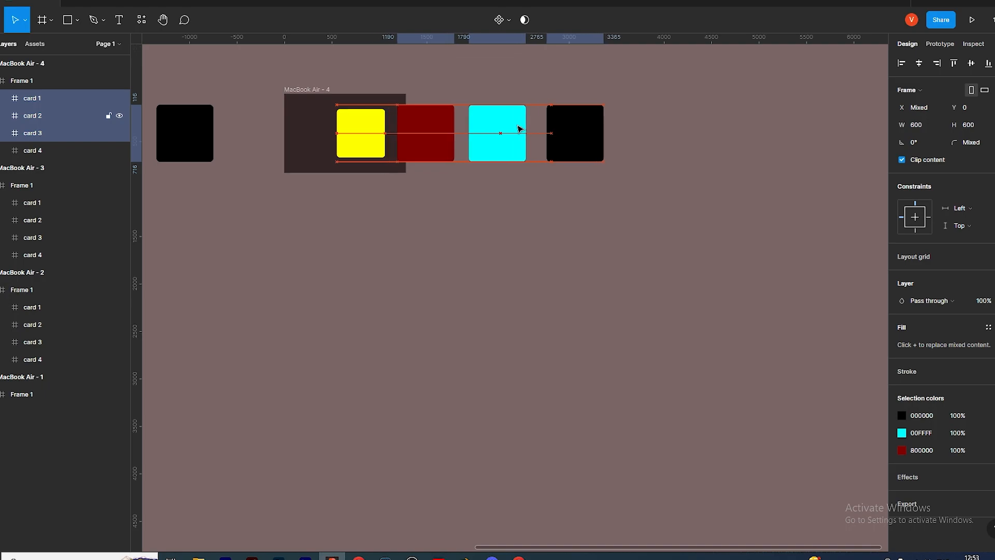
Resize the yellow card 4 in MacBook Air - 4 to 600 × 600.
left_click(355, 146)
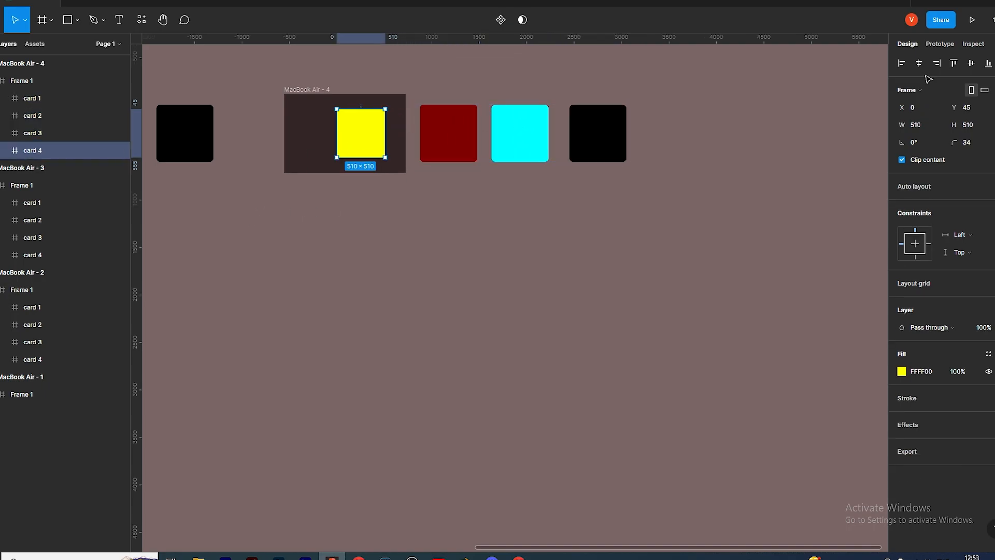
left_click(984, 128)
type("600")
key("Return")
Position card 4 inside Frame 1 of MacBook Air - 4 at X 88, Y 0.
mouse_move(367, 131)
left_mouse_down()
mouse_move(367, 122)
mouse_move(369, 136)
mouse_move(383, 140)
left_mouse_up()
scroll(399, 139, "up", 3)
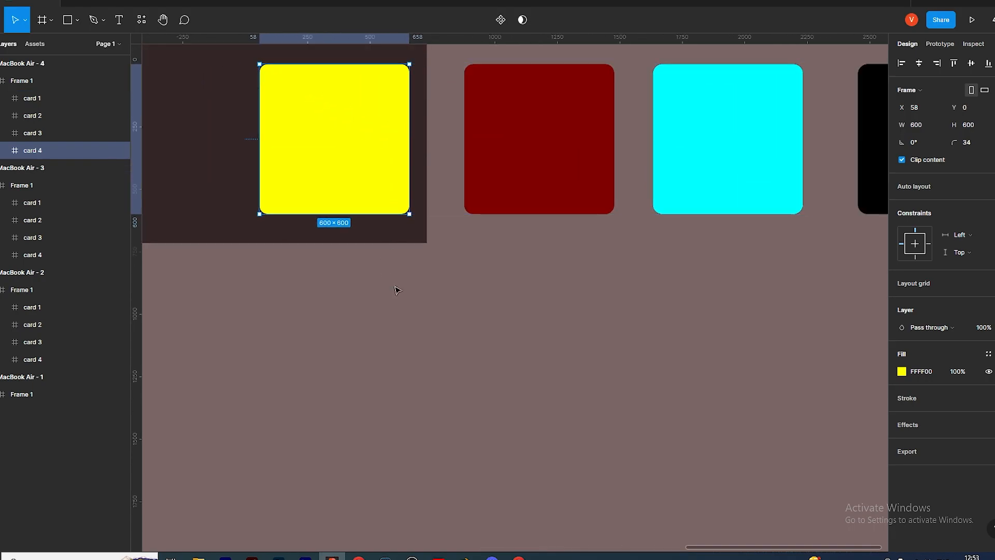
left_click(397, 306)
left_click(370, 147)
double_click(356, 156)
key("alt")
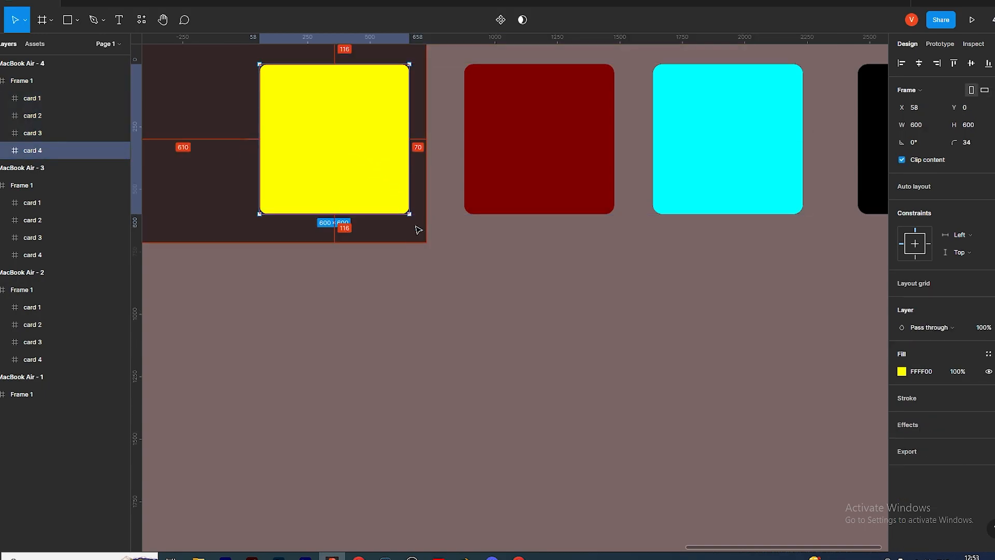
key("shift+Right")
key("shift+Right")
key("shift+Right")
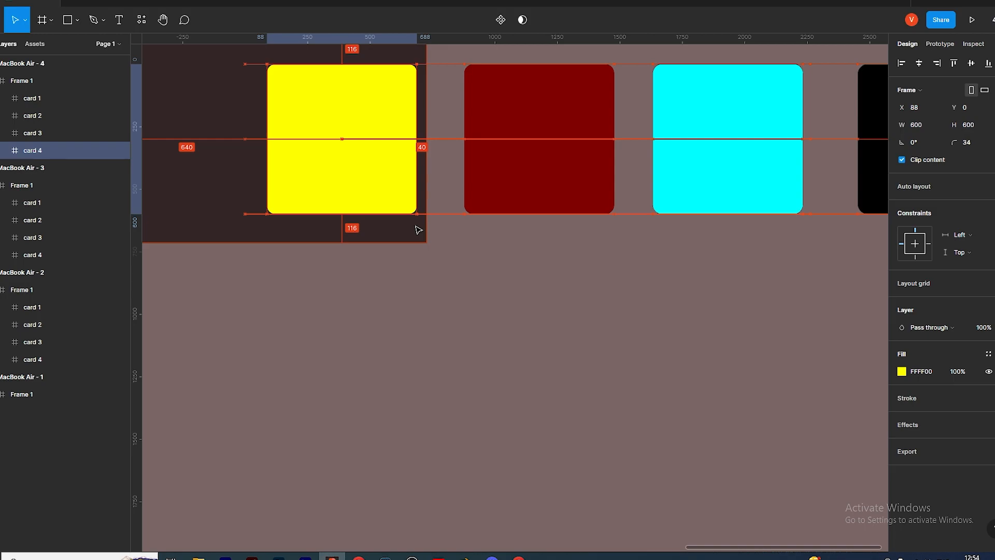
Resize Frame 1 in MacBook Air - 4 to fit all four cards, 2965 × 600.
scroll(477, 250, "down", 5)
scroll(477, 250, "down", 5)
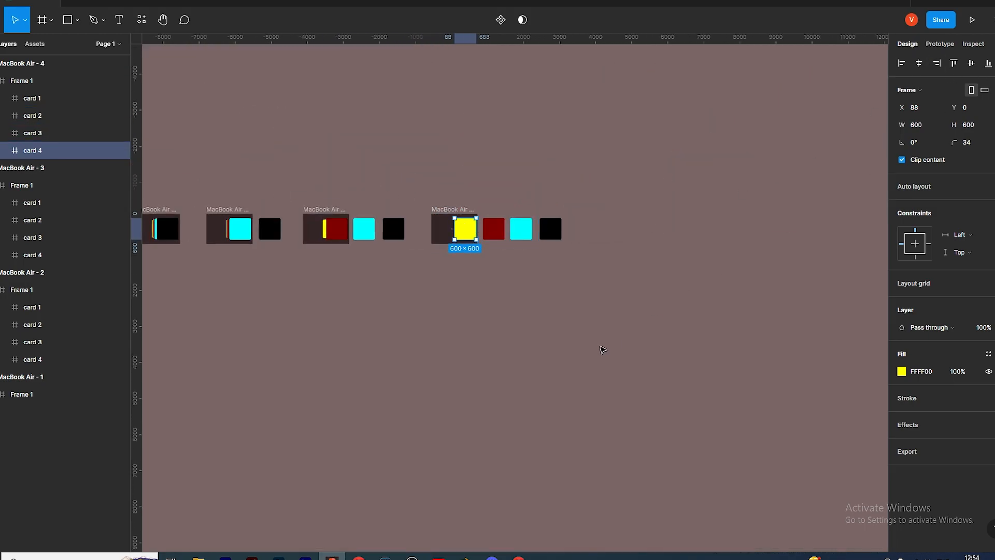
scroll(602, 350, "up", 3)
left_click(489, 327)
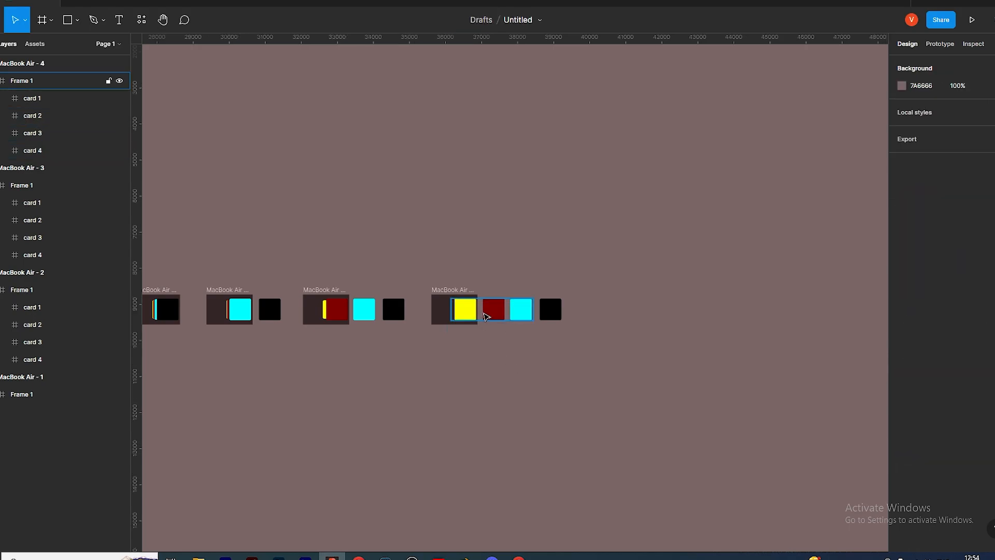
left_click(486, 317)
left_click(993, 90)
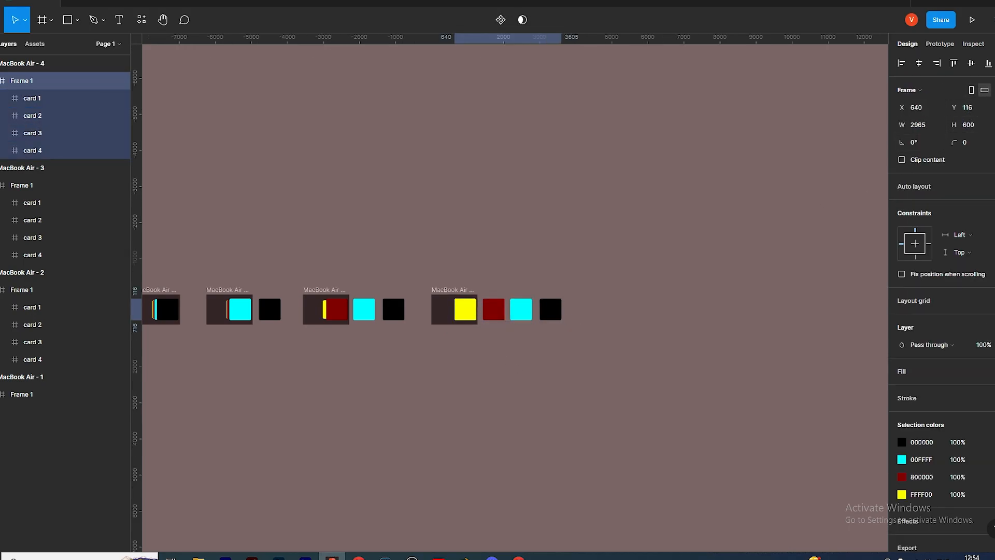
left_click(577, 356)
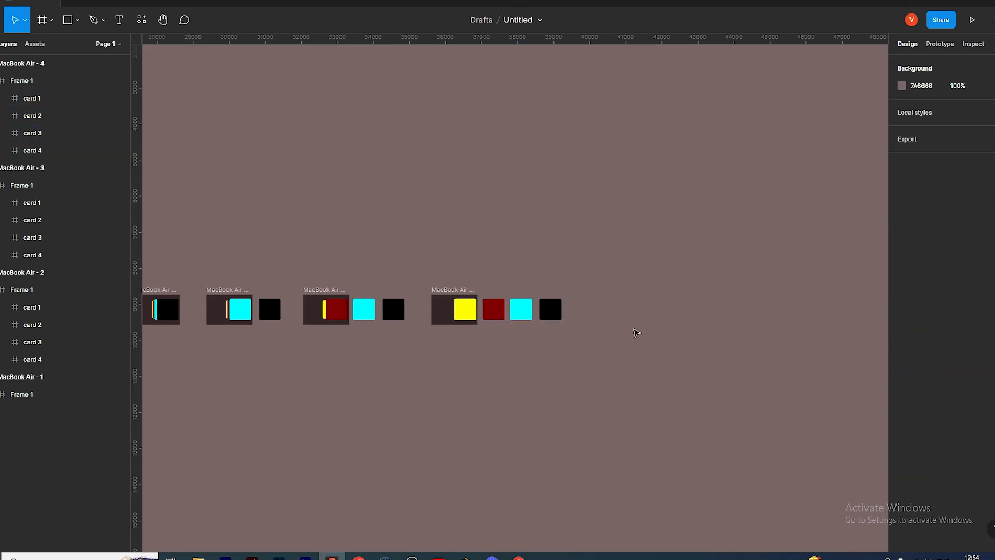
Connect Frame 1 in MacBook Air - 1 to MacBook Air - 2 with an On drag, Smart animate prototype interaction.
scroll(666, 275, "down", 5)
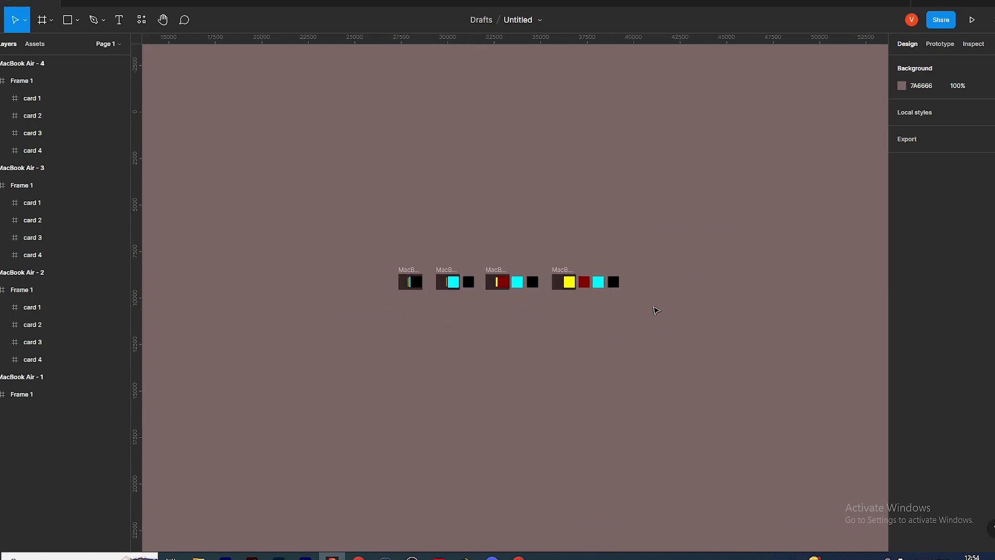
scroll(583, 282, "up", 2)
scroll(311, 287, "up", 3)
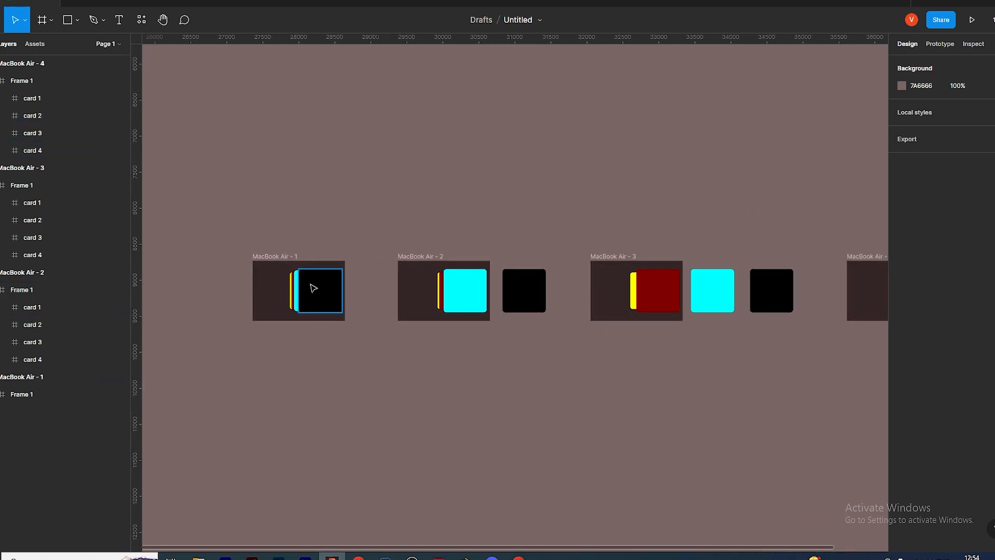
scroll(313, 288, "up", 1)
left_click(279, 256)
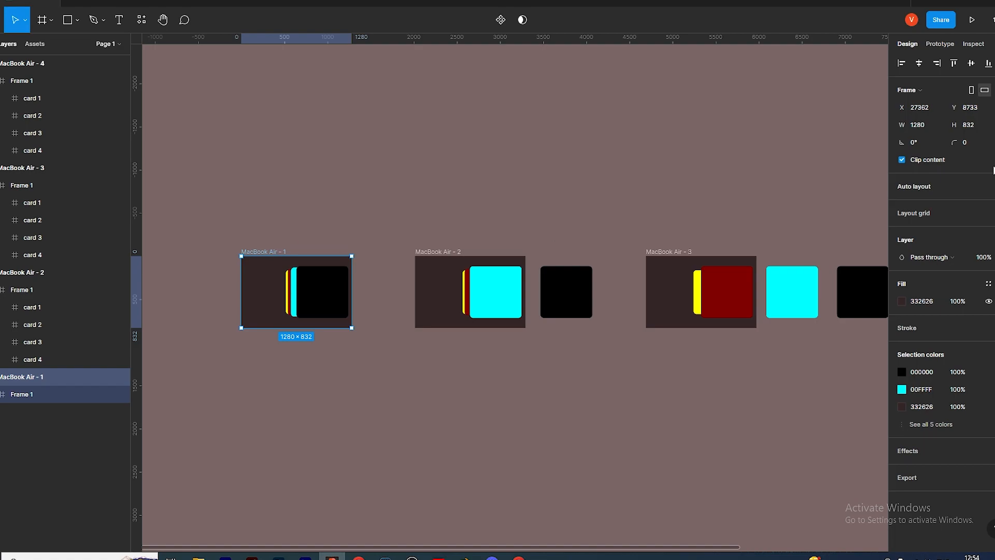
left_click(940, 45)
mouse_move(351, 300)
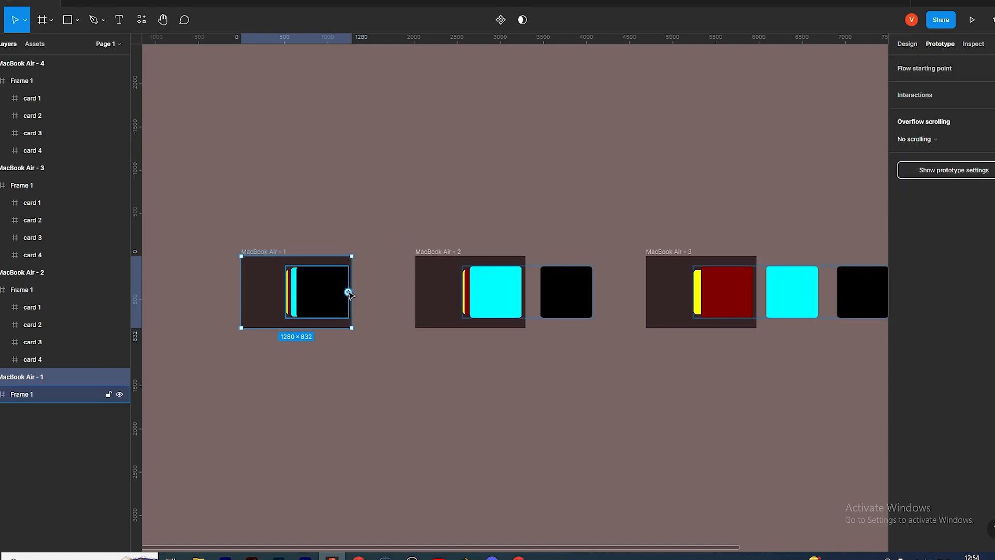
left_click(394, 322)
scroll(369, 337, "up", 1)
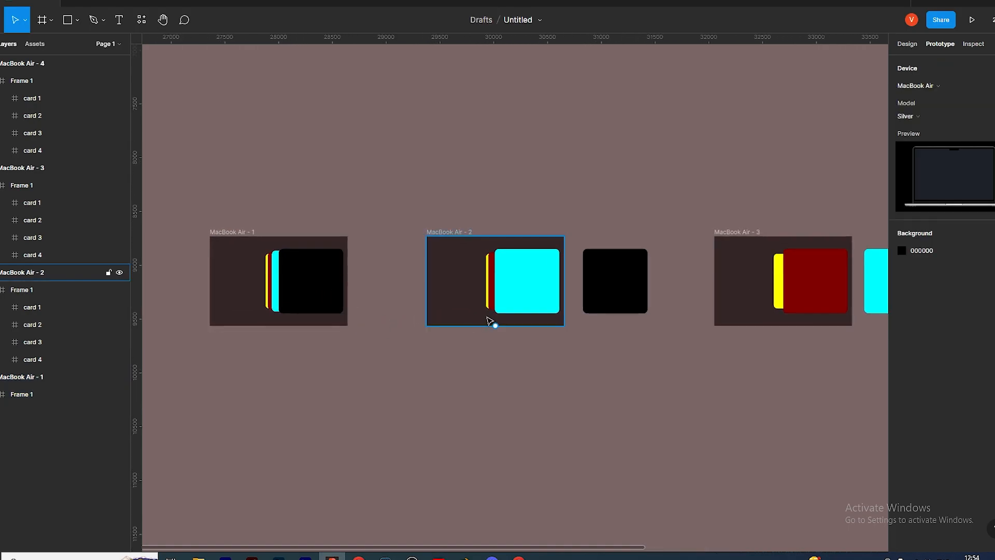
mouse_move(344, 283)
left_click_drag(343, 281, 438, 294)
left_click(825, 111)
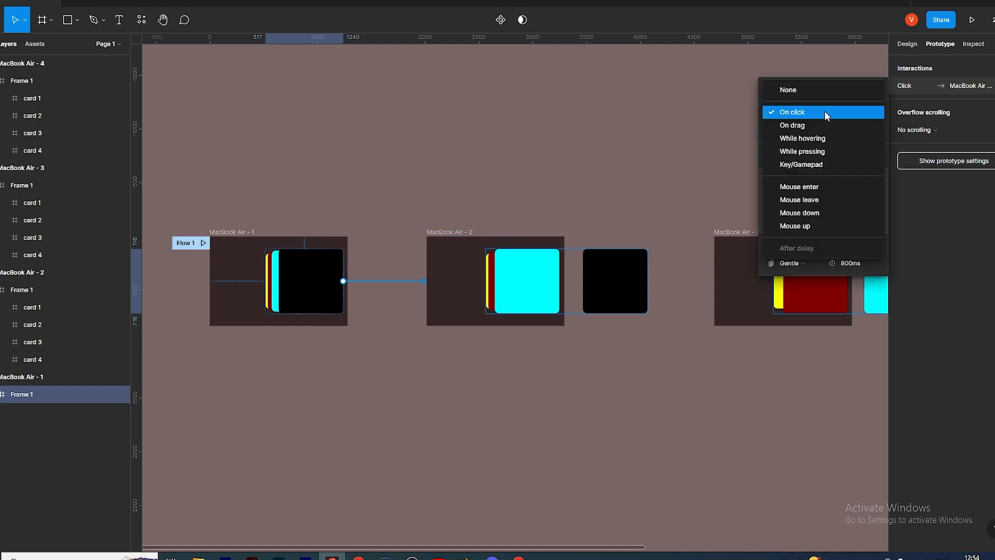
left_click(818, 124)
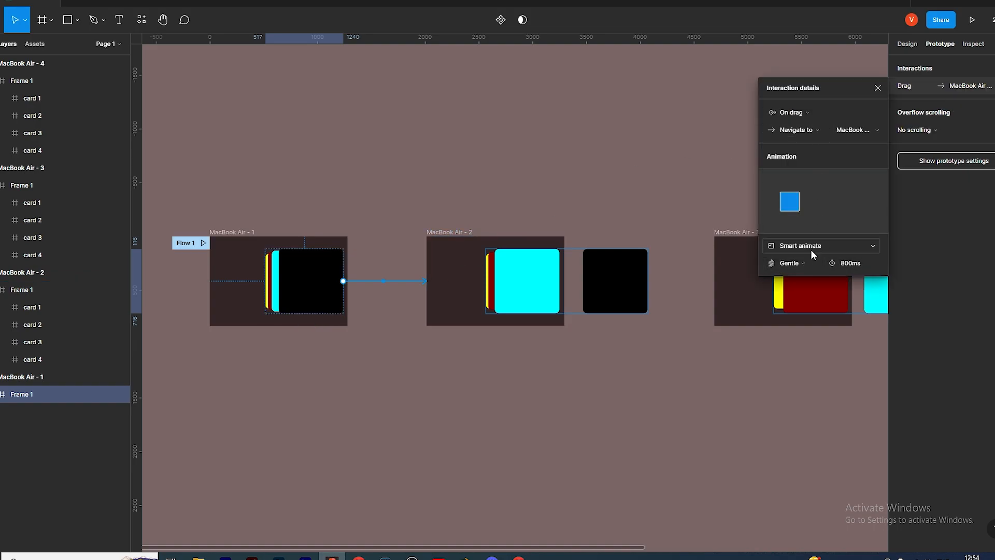
Connect card 2 in MacBook Air - 2 to MacBook Air - 3 and set the interaction's trigger to On drag.
left_click_drag(684, 433, 466, 402)
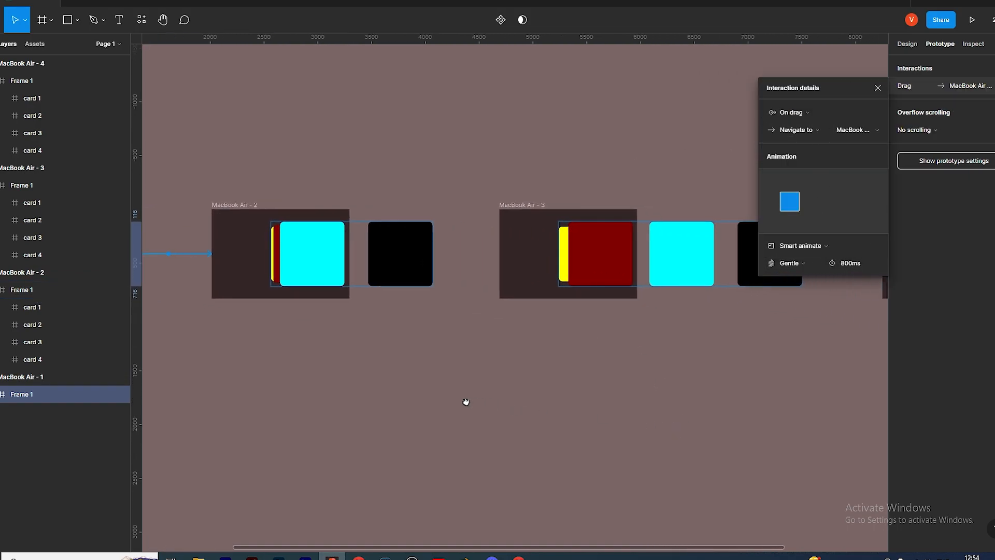
scroll(466, 401, "down", 3)
left_click(349, 280)
left_click_drag(357, 281, 467, 290)
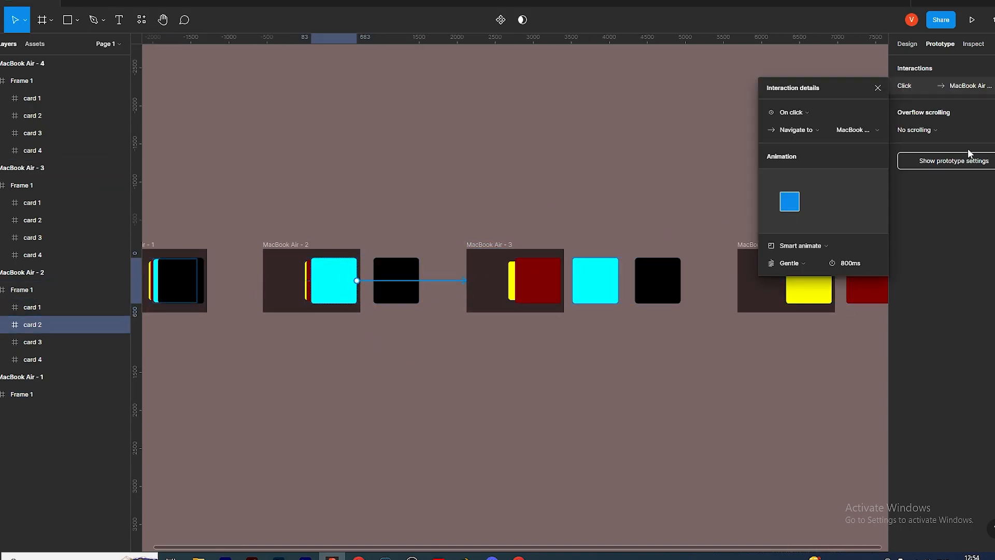
left_click(805, 113)
left_click(790, 123)
Connect the dark red card 3 in MacBook Air - 3 to MacBook Air - 4 with an On click, Smart animate interaction.
left_click(544, 272)
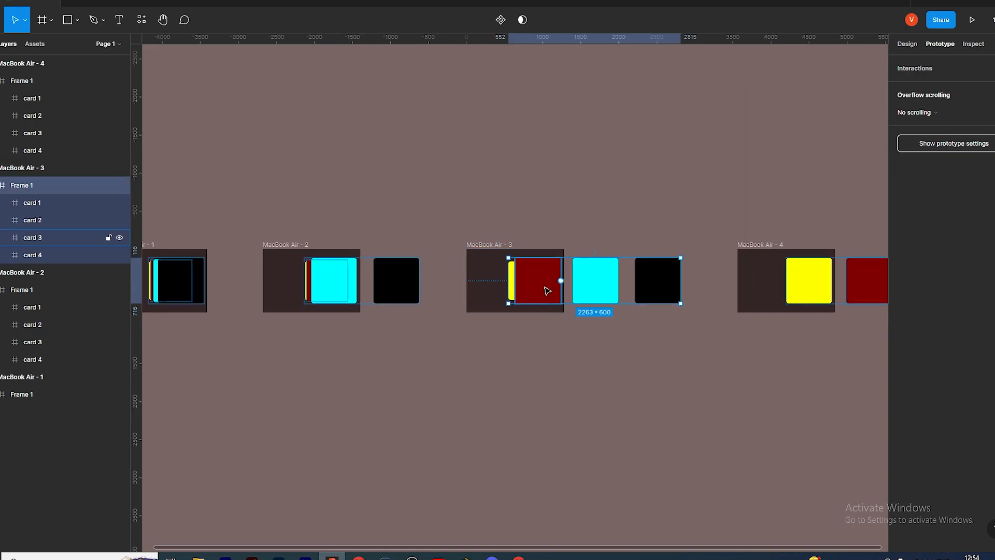
left_click(558, 283)
left_click_drag(560, 280, 710, 282)
scroll(601, 238, "down", 5)
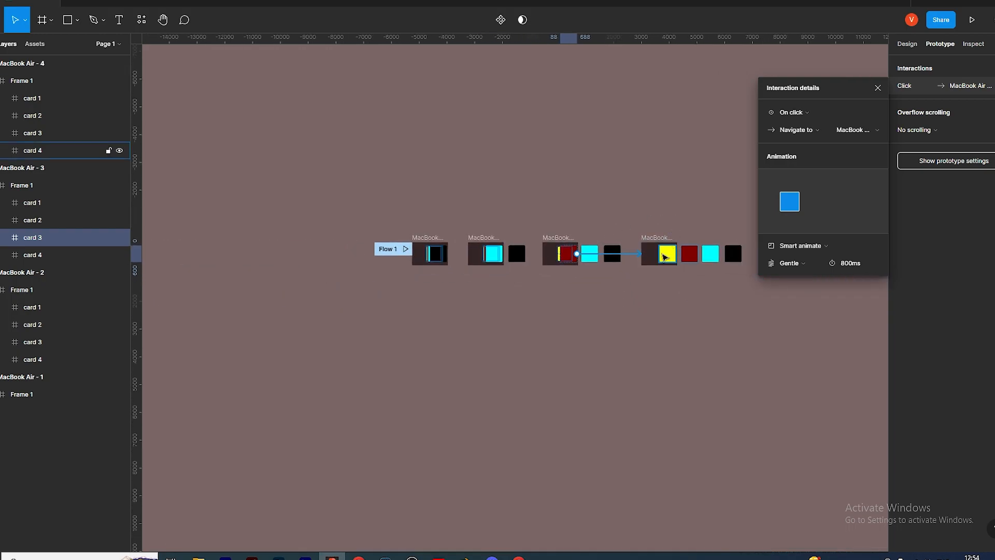
Connect the yellow card 4 in MacBook Air - 4 back to MacBook Air - 3 with a Smart animate interaction.
scroll(669, 251, "up", 3)
left_click(666, 256)
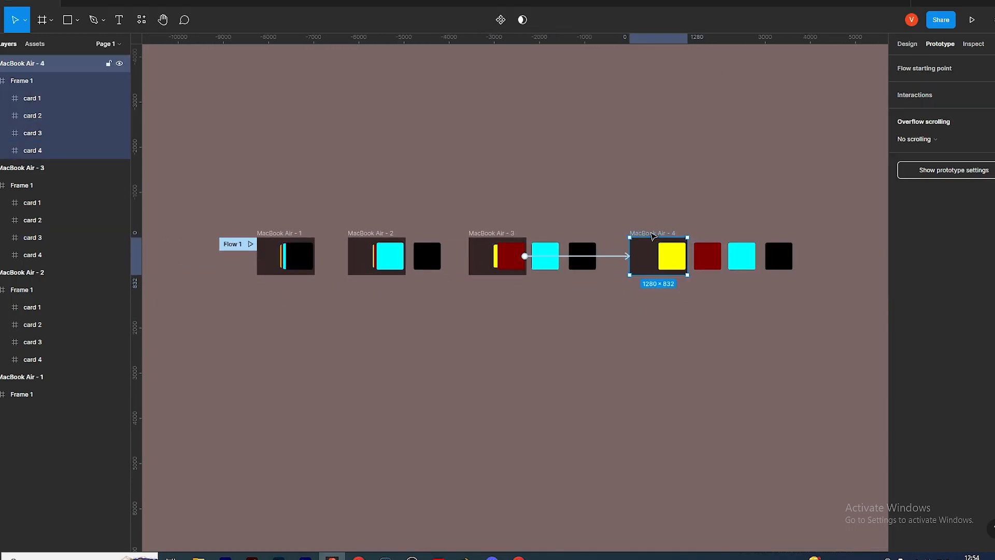
double_click(660, 265)
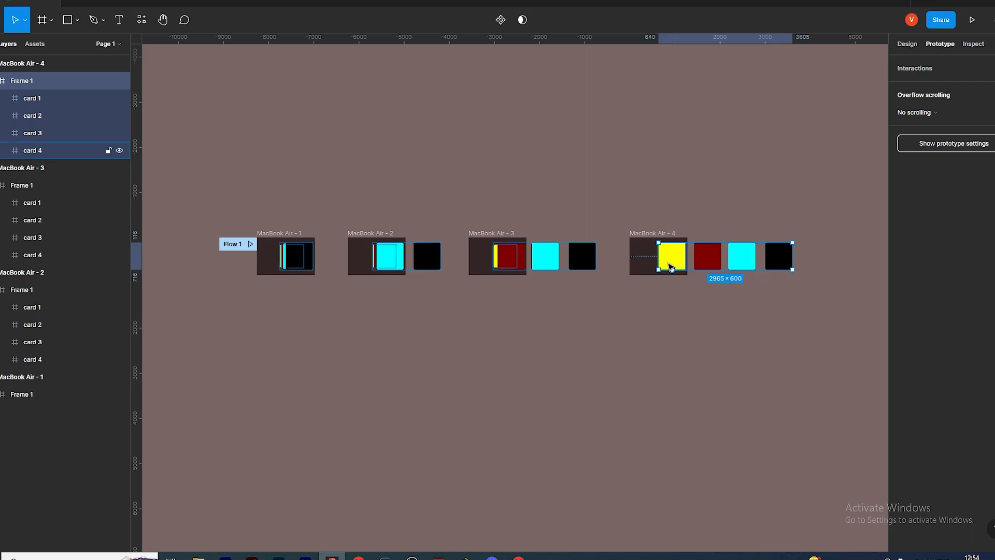
left_click_drag(614, 278, 528, 254)
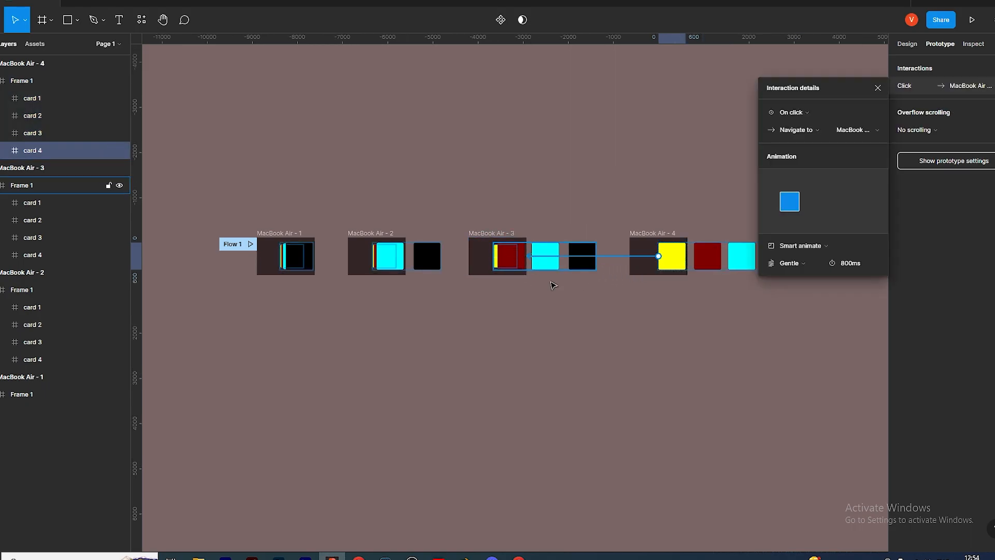
Connect card 3 in MacBook Air - 3 back to MacBook Air - 2 with an On drag, Smart animate interaction.
left_click(530, 270)
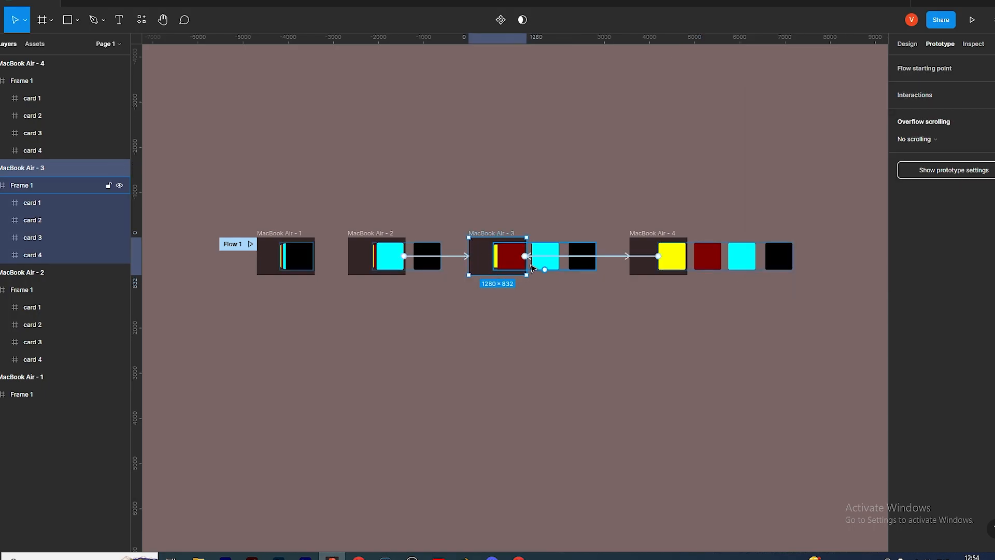
left_click(511, 261)
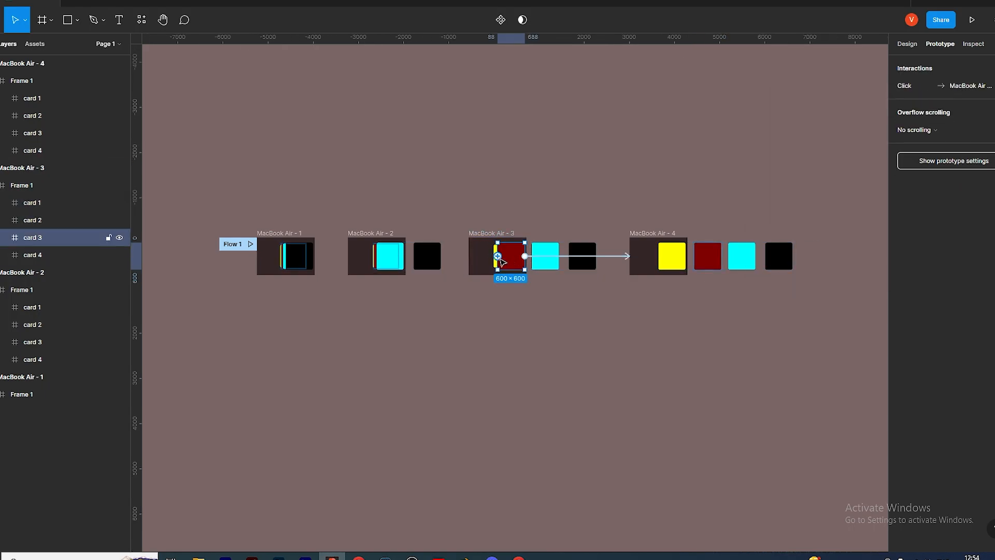
left_click_drag(456, 267, 383, 254)
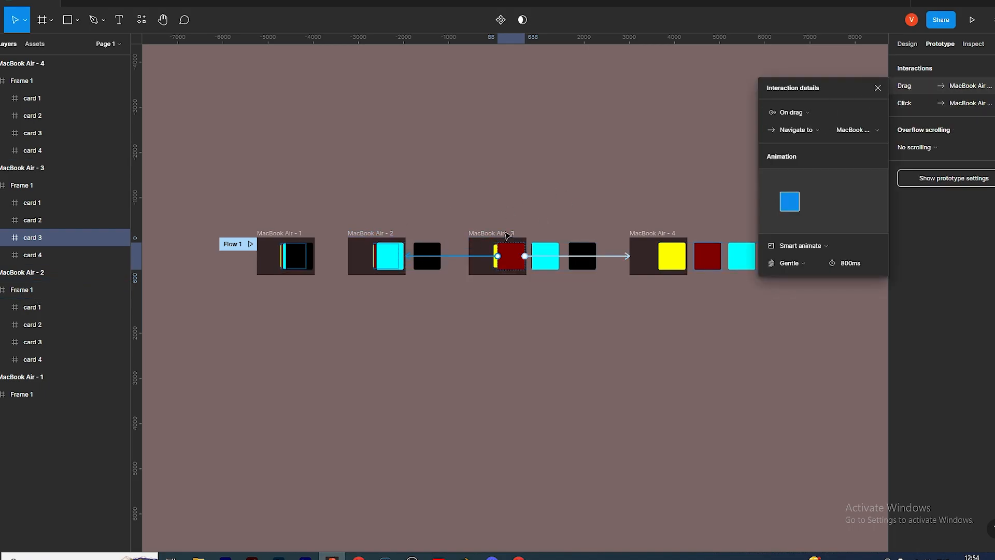
Connect card 2 in MacBook Air - 2 back to MacBook Air - 1 and set the interaction's trigger to On drag.
left_click(383, 234)
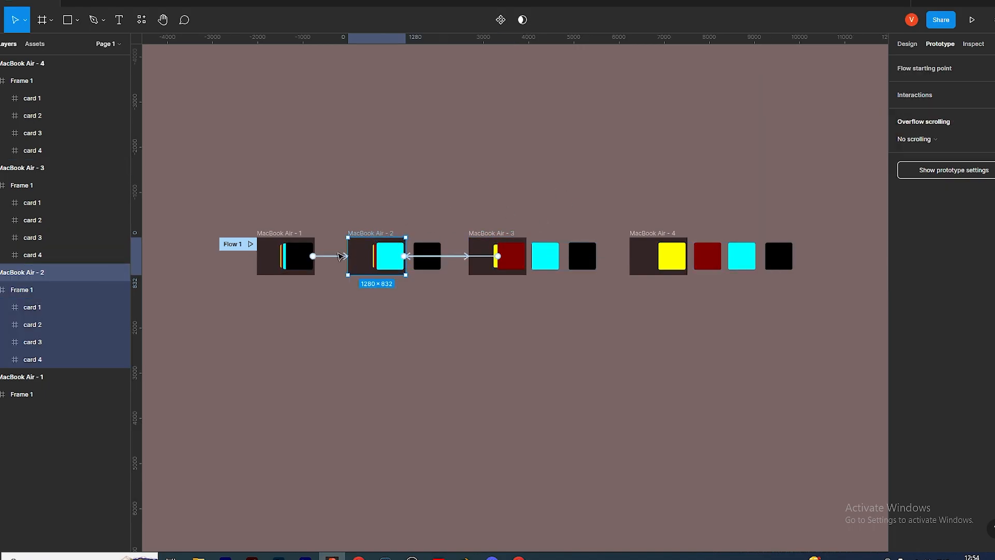
double_click(379, 262)
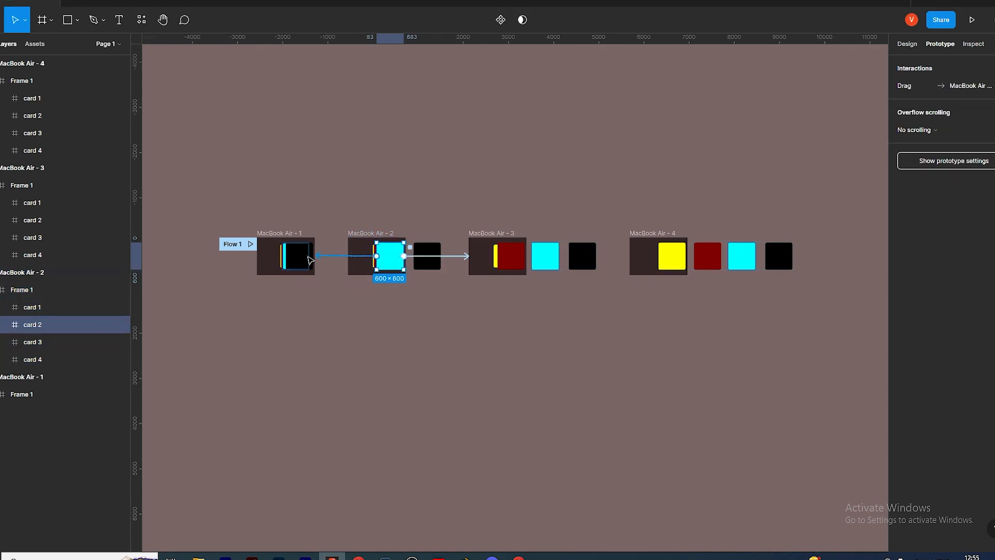
left_click_drag(310, 260, 307, 259)
left_click(802, 112)
left_click(793, 129)
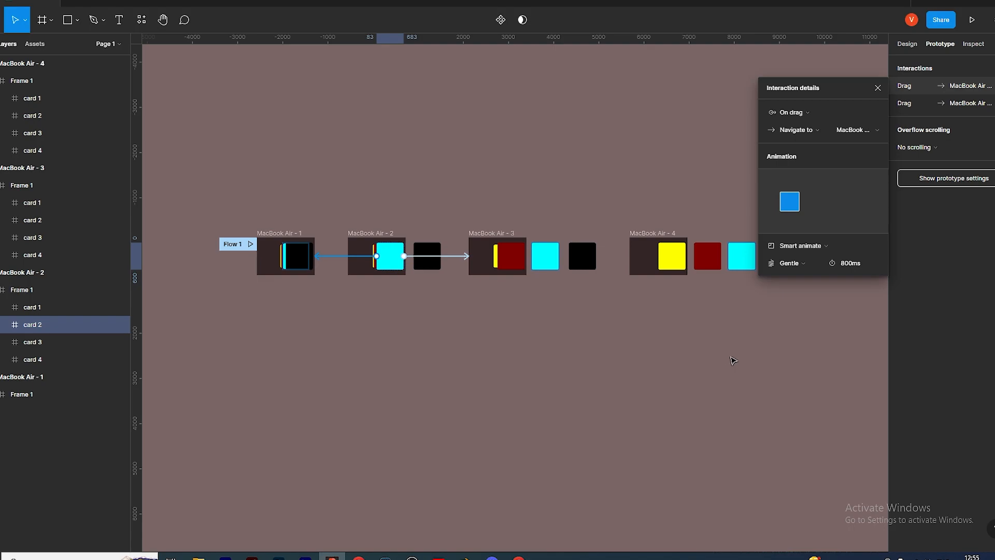
left_click(733, 360)
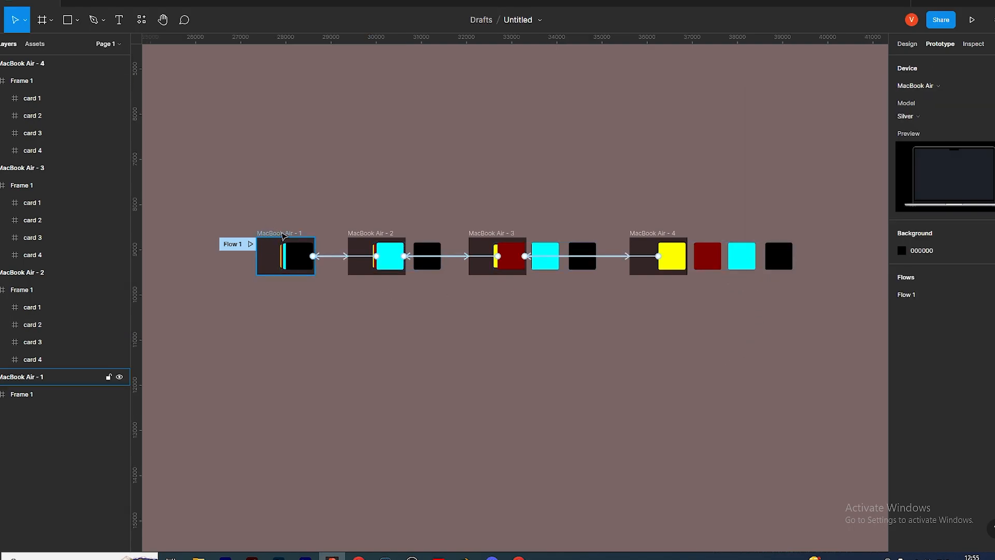
Preview Flow 1 from MacBook Air - 1 to test the card swipes, then return to the design file.
left_click(282, 234)
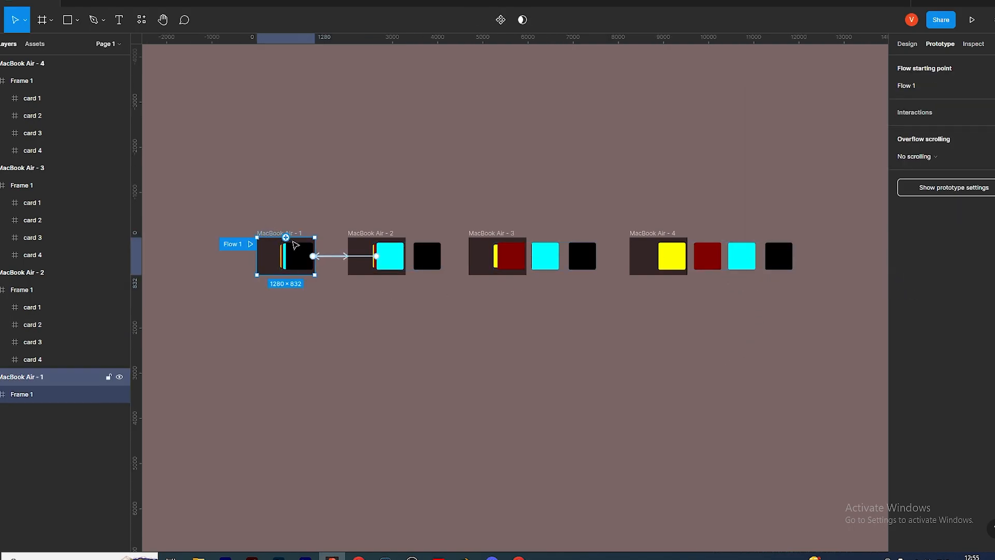
left_click(251, 244)
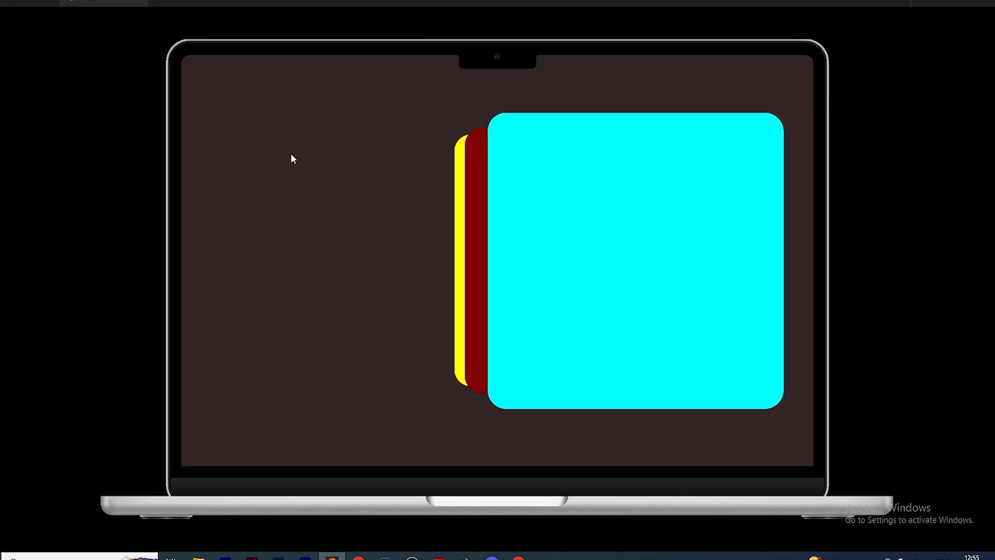
left_click(65, 3)
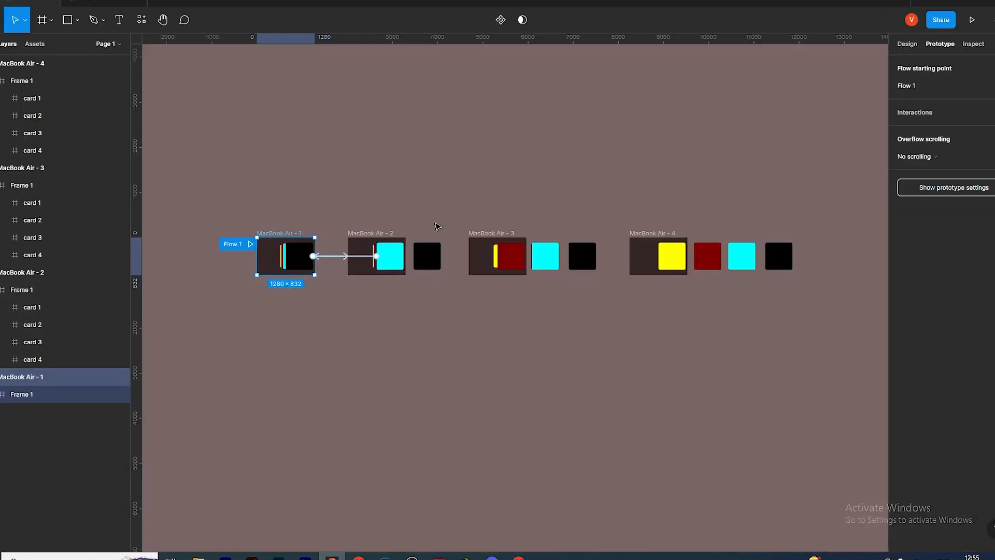
Inspect the interaction that leads from card 3 in MacBook Air - 3 back to MacBook Air - 2.
double_click(509, 262)
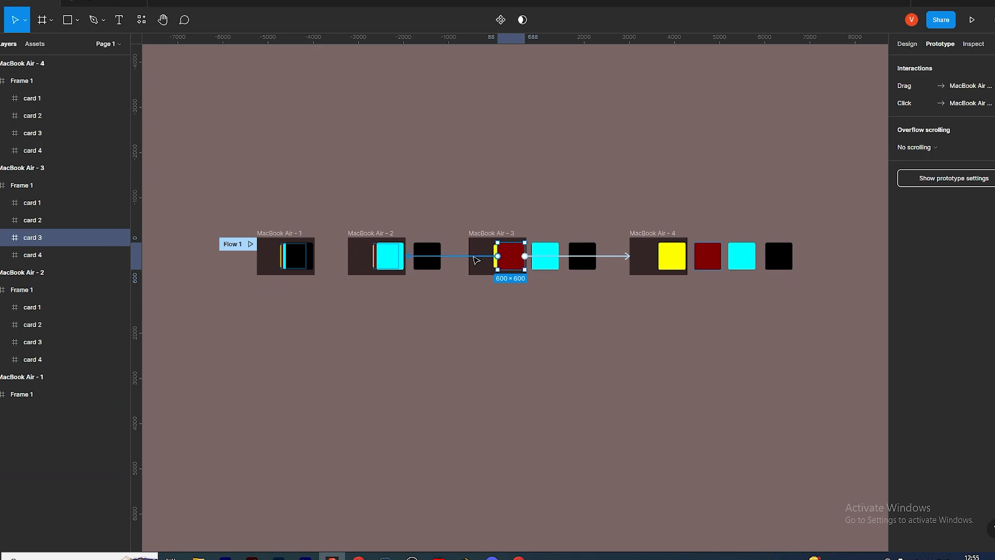
left_click(510, 255)
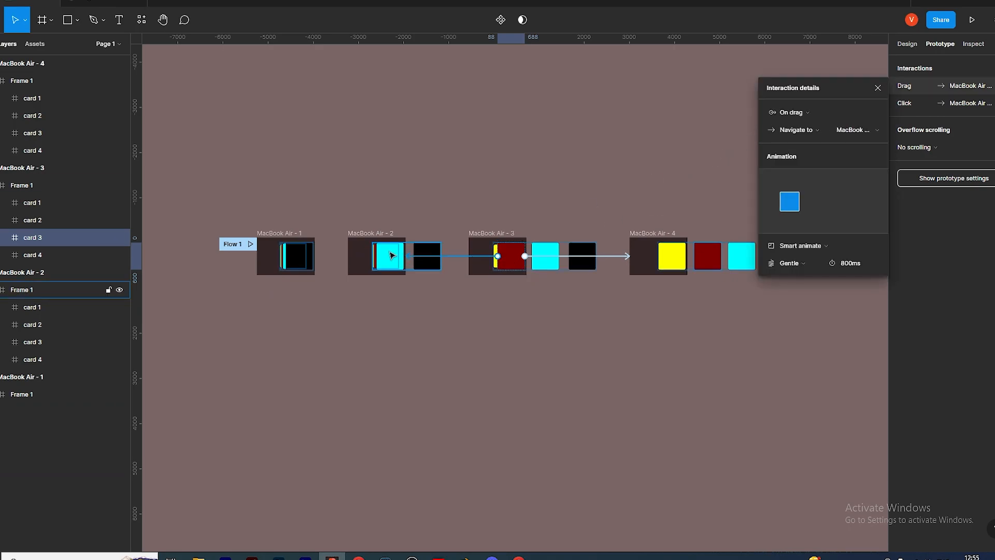
left_click(407, 313)
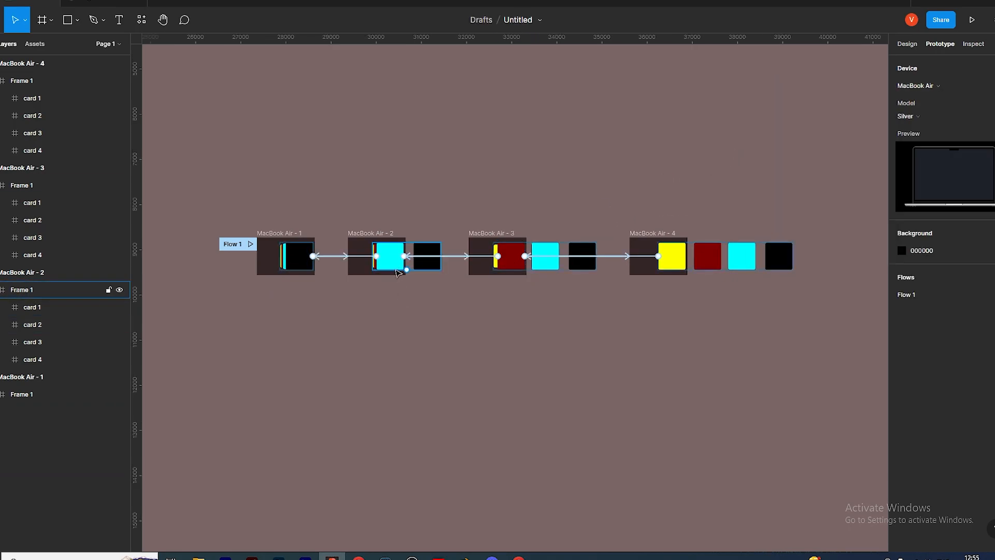
left_click(415, 256)
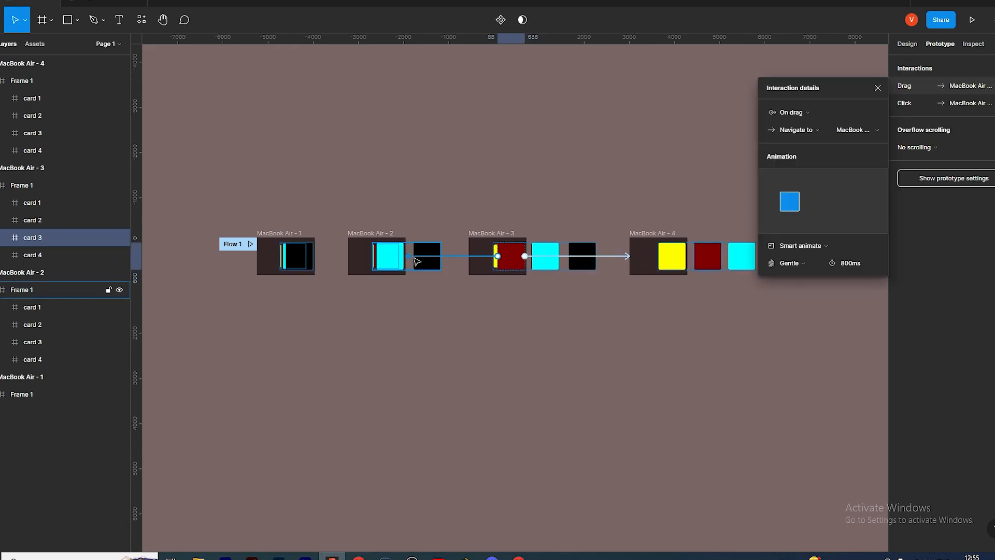
left_click(367, 250)
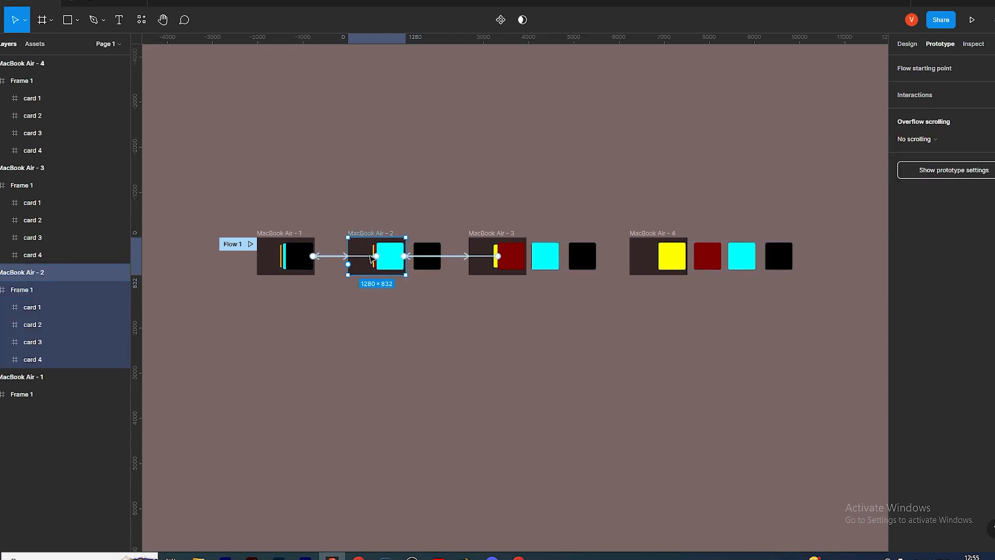
left_click(367, 257)
left_click(317, 292)
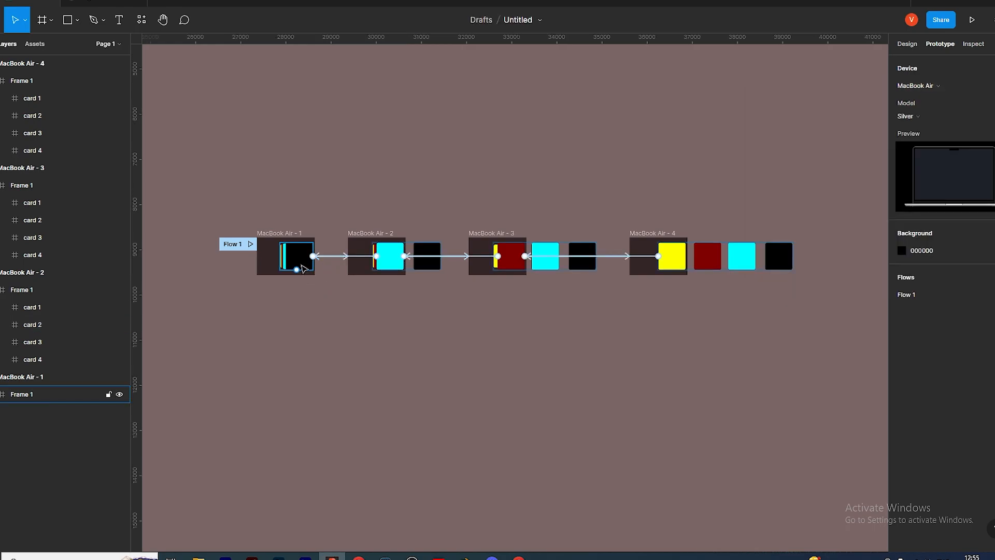
Check the interaction details of the connection from card 2 in MacBook Air - 2 back to MacBook Air - 1.
left_click(277, 232)
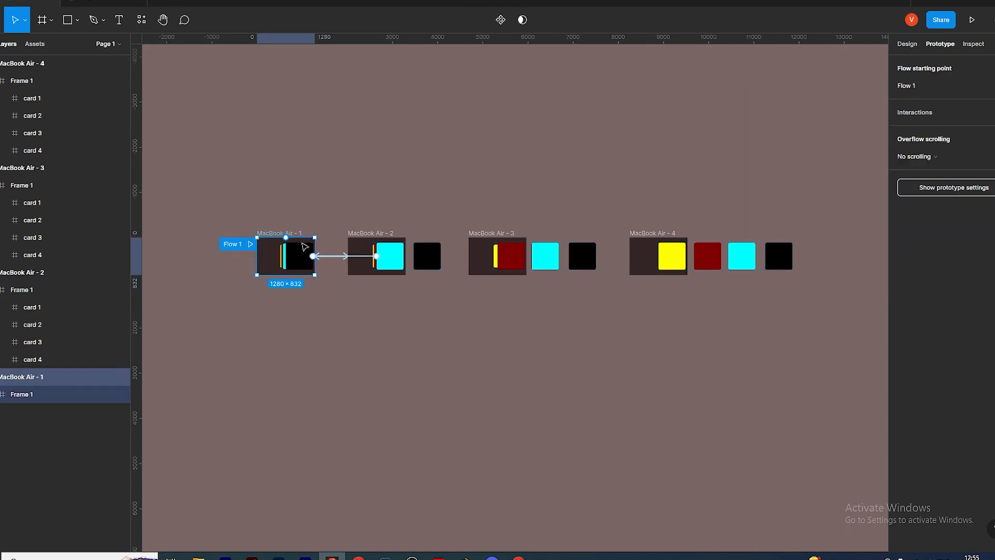
left_click(335, 260)
scroll(329, 262, "up", 4)
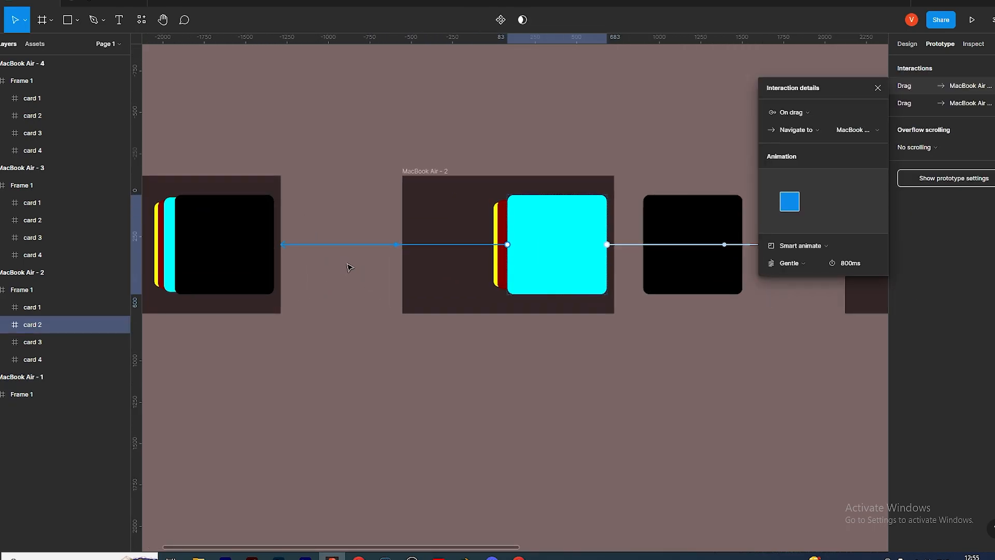
left_click(361, 281)
left_click(417, 172)
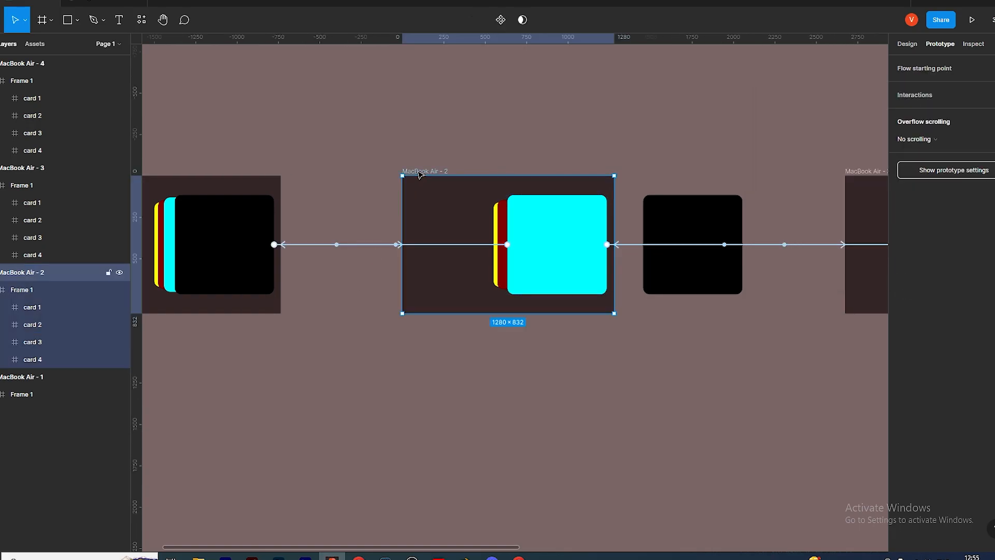
left_click(415, 249)
left_click(420, 245)
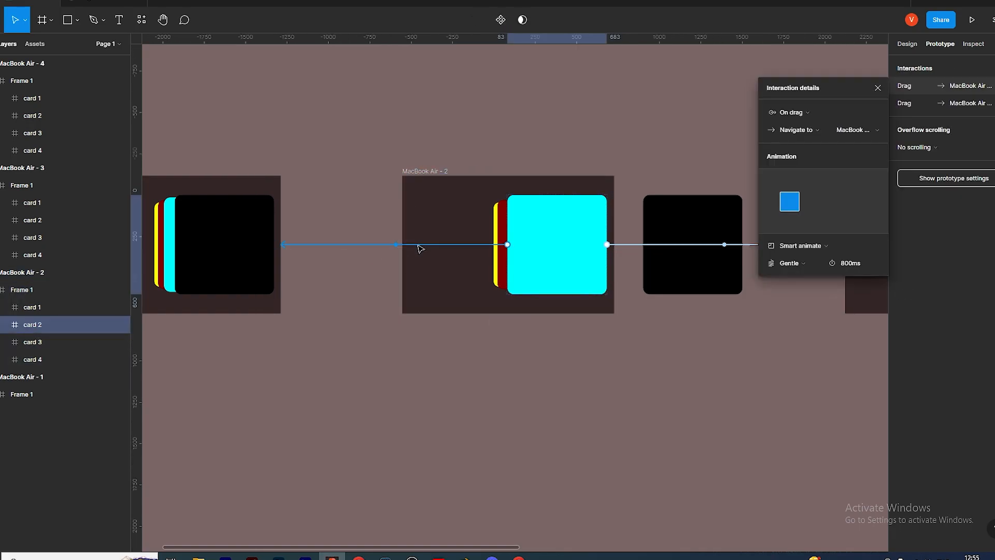
left_click(746, 357)
Test the swipe between the cyan and dark red cards in the prototype preview, then return to the design file.
left_click(103, 3)
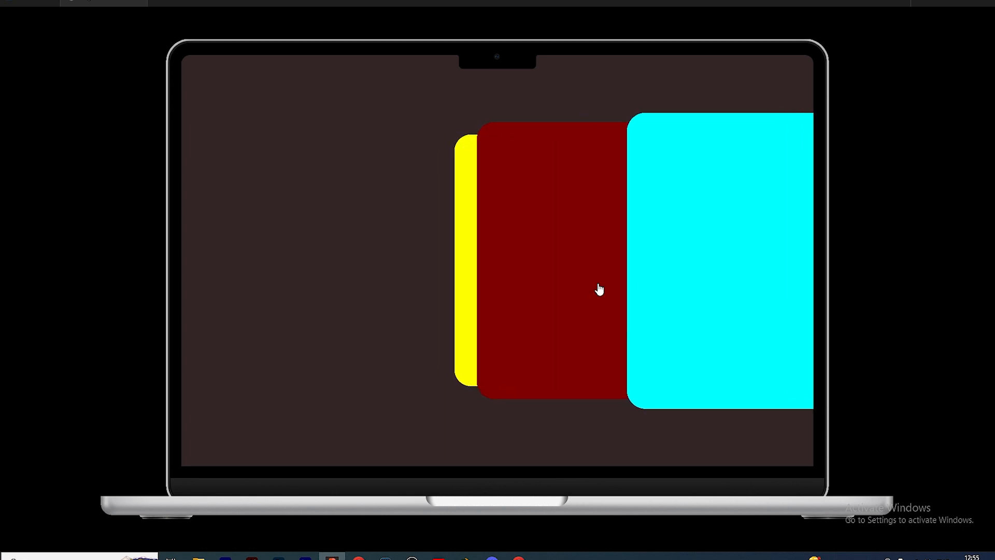
left_click(143, 3)
Change the trigger of card 3's interaction from MacBook Air - 3 to MacBook Air - 4 to On drag.
scroll(316, 265, "down", 3)
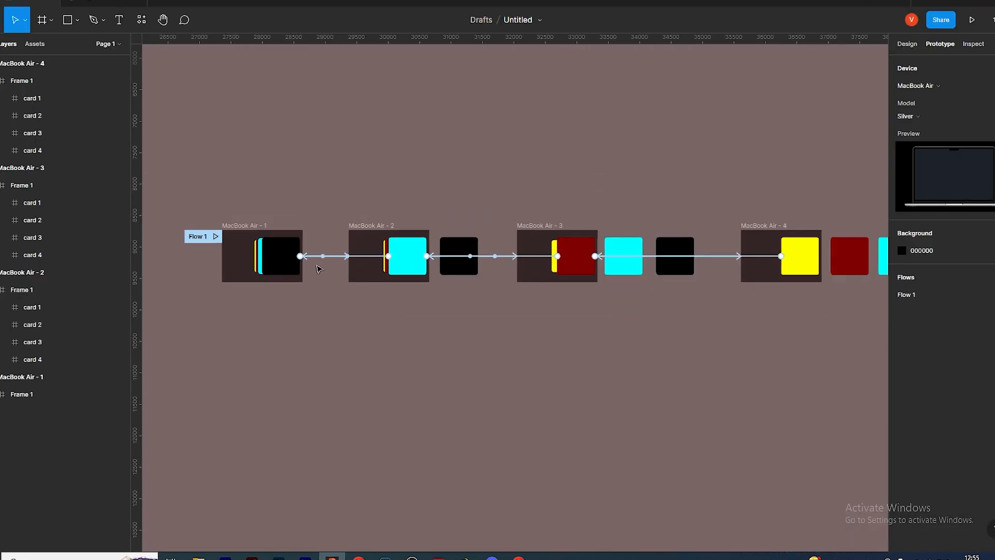
scroll(319, 268, "down", 3)
scroll(570, 259, "up", 5)
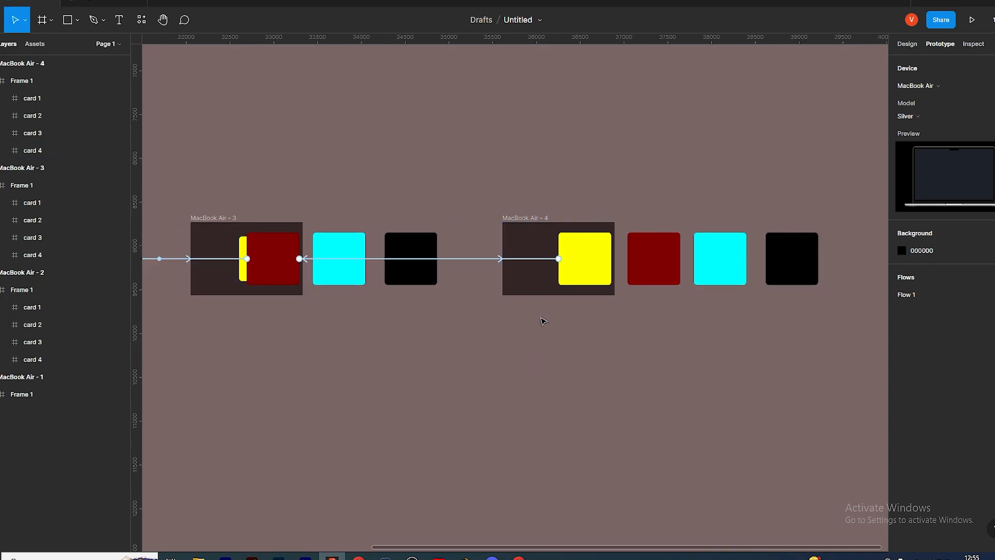
scroll(533, 273, "down", 5)
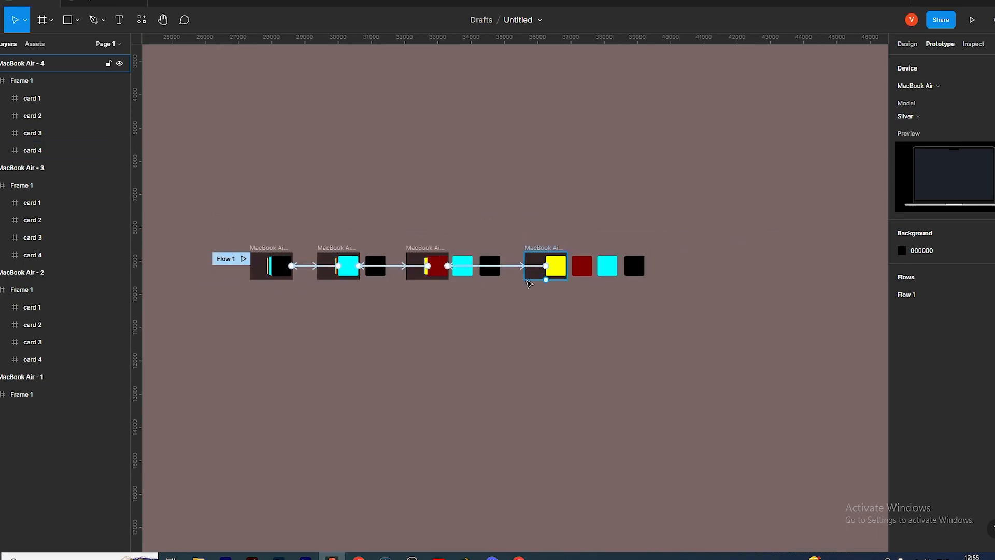
scroll(470, 272, "up", 3)
left_click(411, 240)
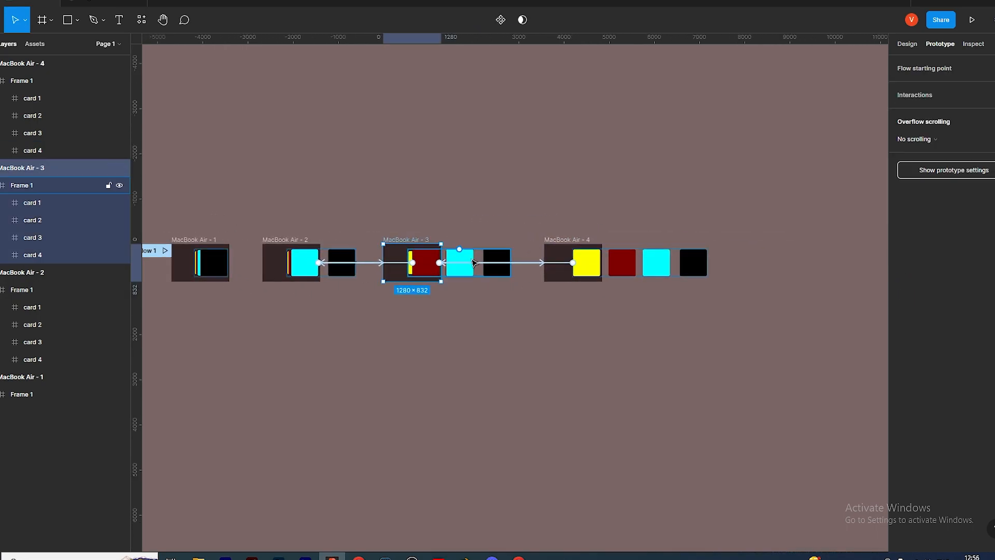
left_click(463, 265)
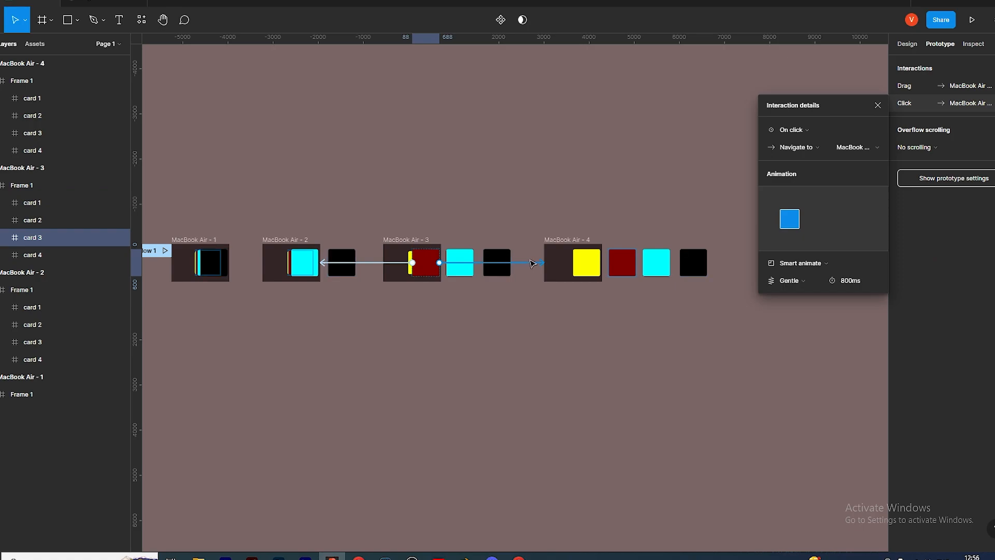
left_click(807, 136)
left_click(812, 149)
left_click(543, 347)
Swipe through to the yellow card in the prototype preview and return to the design file.
left_click(103, 3)
left_click_drag(484, 217, 680, 244)
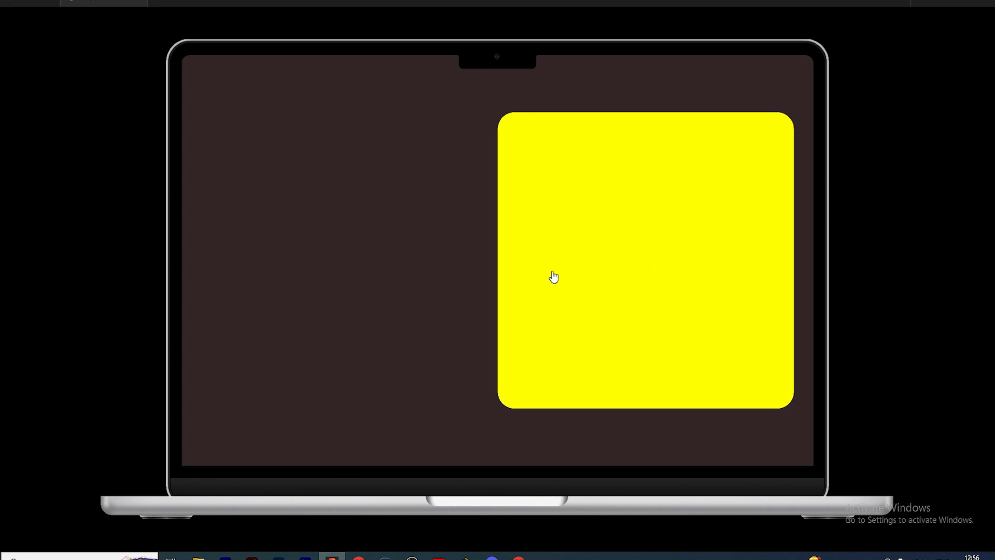
left_click(31, 3)
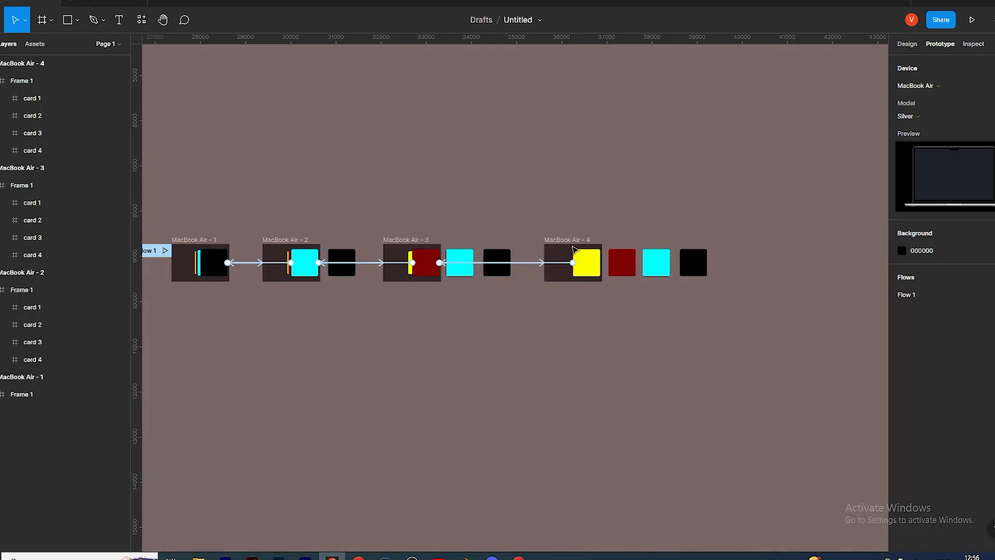
Add an On drag, Smart animate interaction from the yellow card 4 in MacBook Air - 4 back to MacBook Air - 3.
left_click(586, 270)
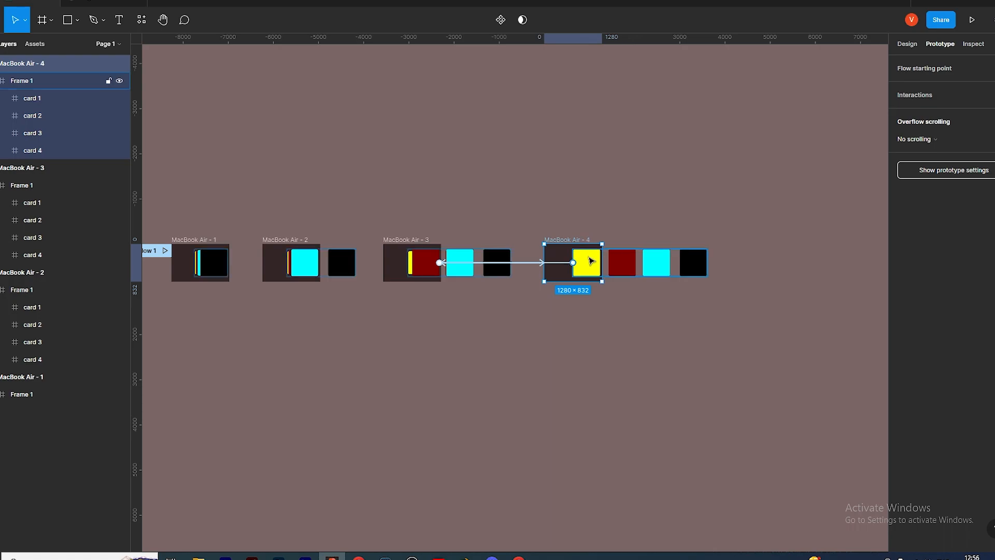
left_click(580, 274)
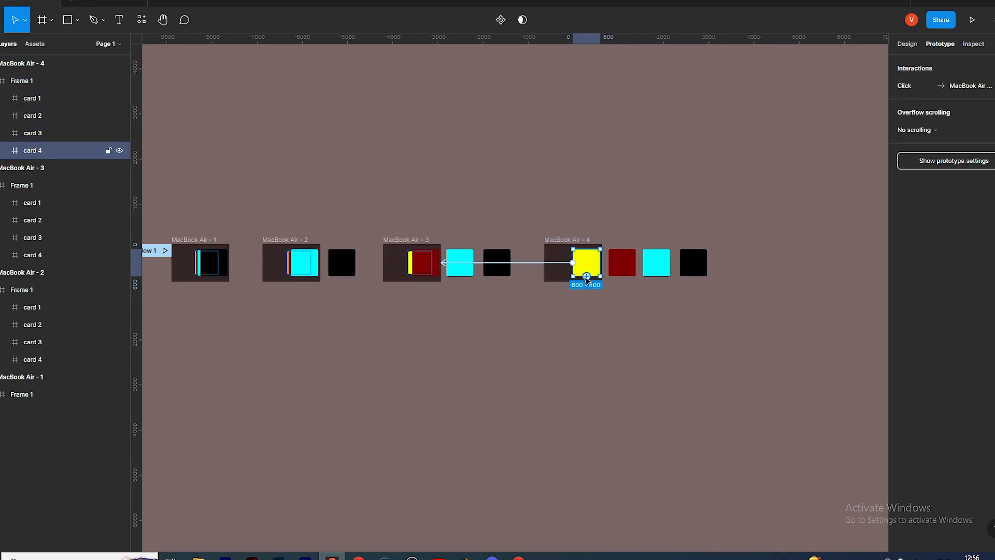
left_click_drag(484, 275, 560, 280)
left_click_drag(468, 262, 444, 262)
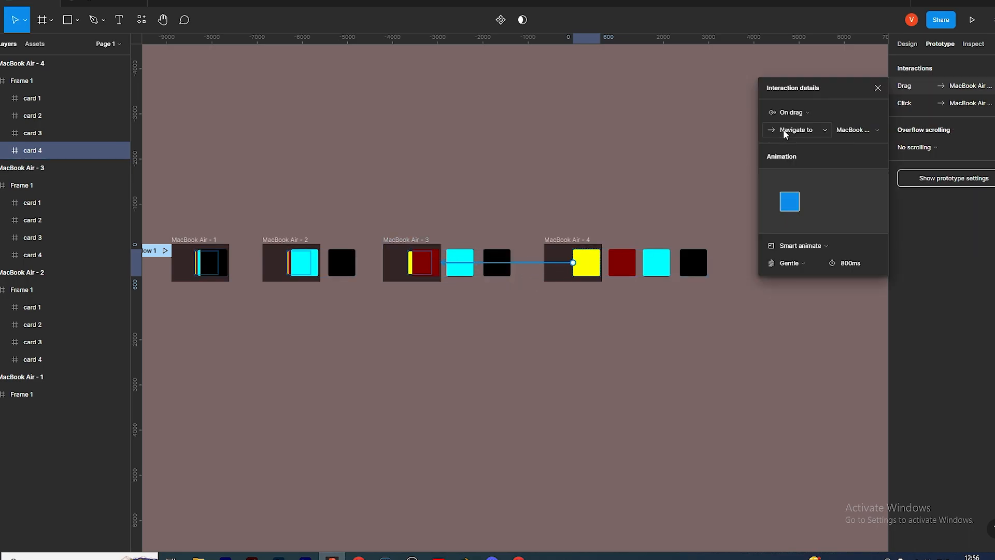
Swipe the cards in both directions in the prototype preview to test the complete stack.
left_click(118, 3)
left_click_drag(652, 340, 581, 324)
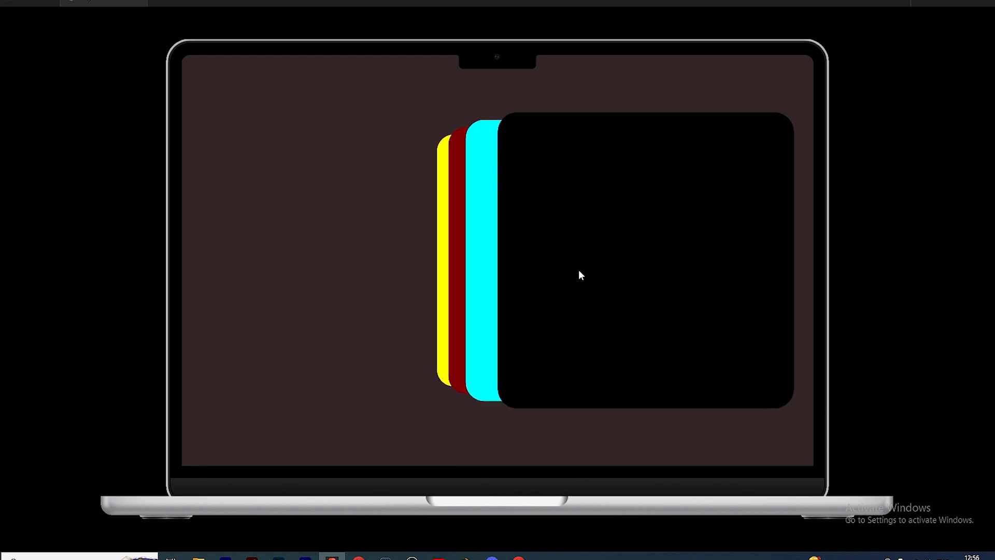
left_click_drag(591, 288, 613, 287)
left_click_drag(560, 269, 633, 288)
left_click_drag(698, 277, 601, 272)
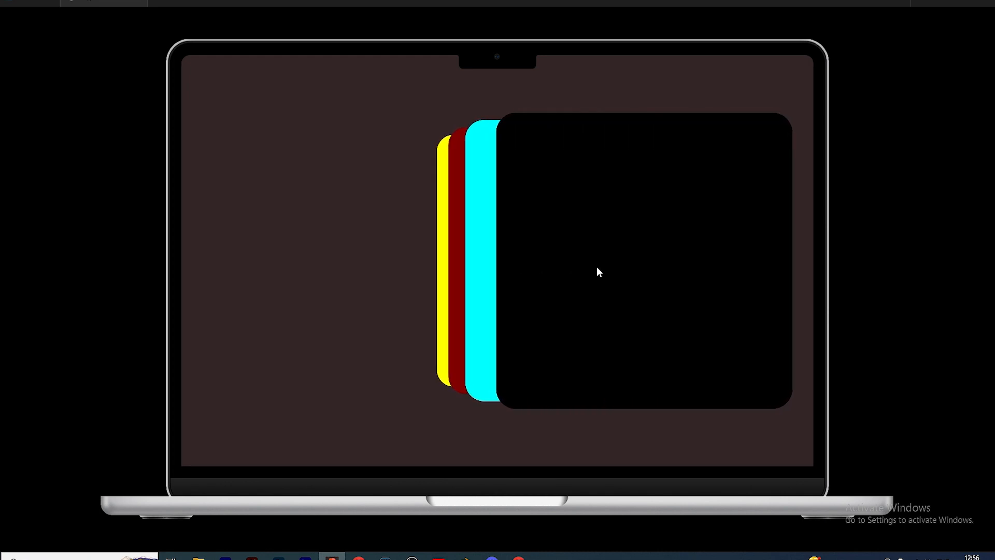